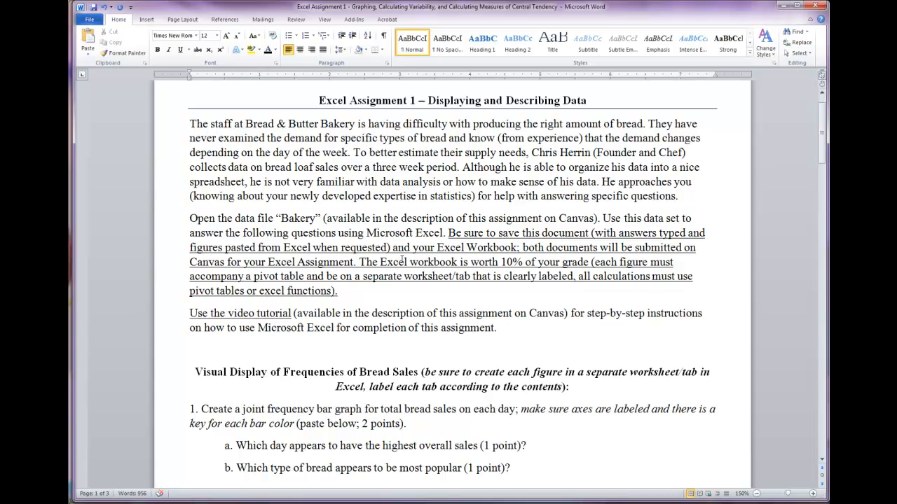
Read the assignment's bar graph and pie chart questions and switch to the Bakery tutorial workbook in Excel
scroll(402, 259, down, 5)
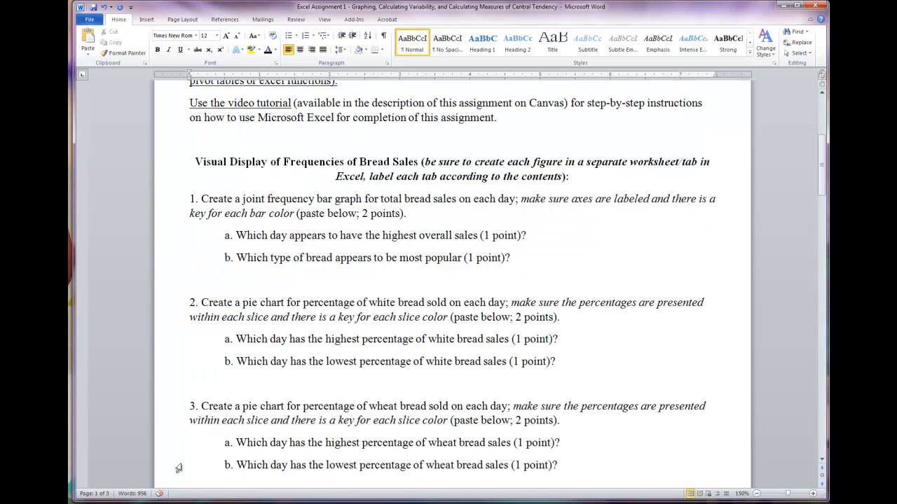
mouse_move(123, 503)
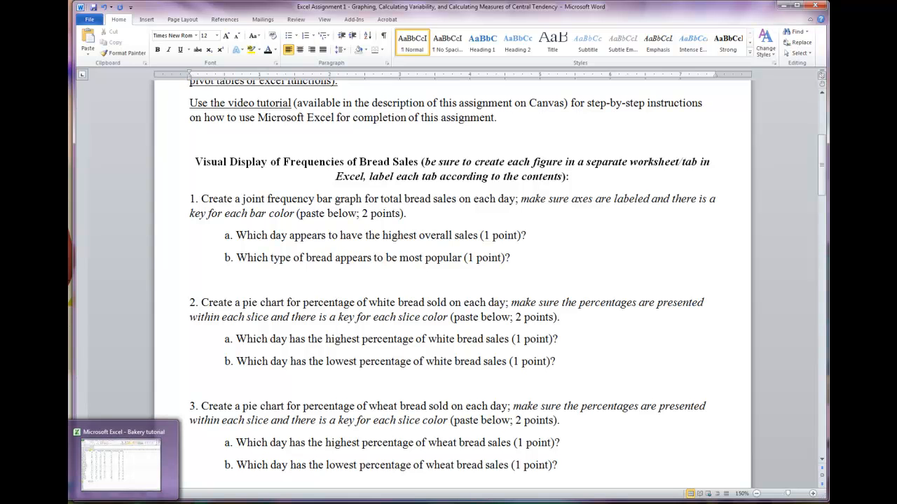
click(123, 503)
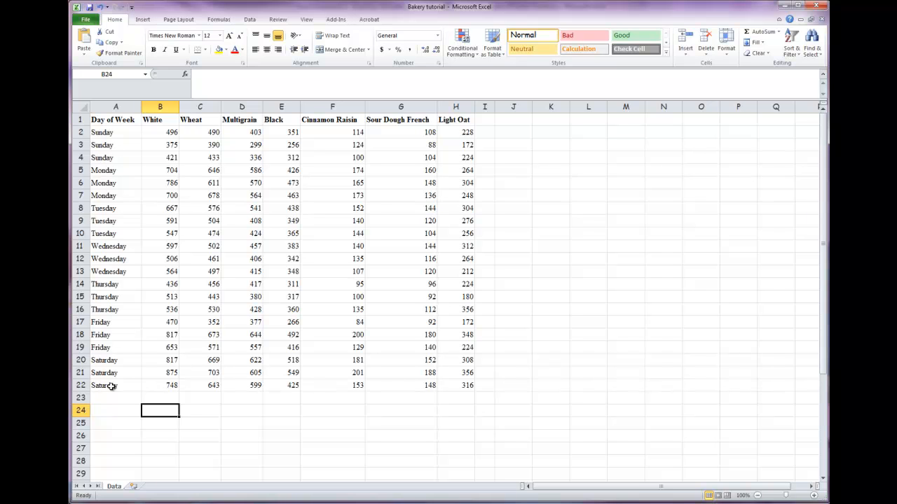
Review the bread sales data from the White column header to the last Light Oat entry
click(166, 133)
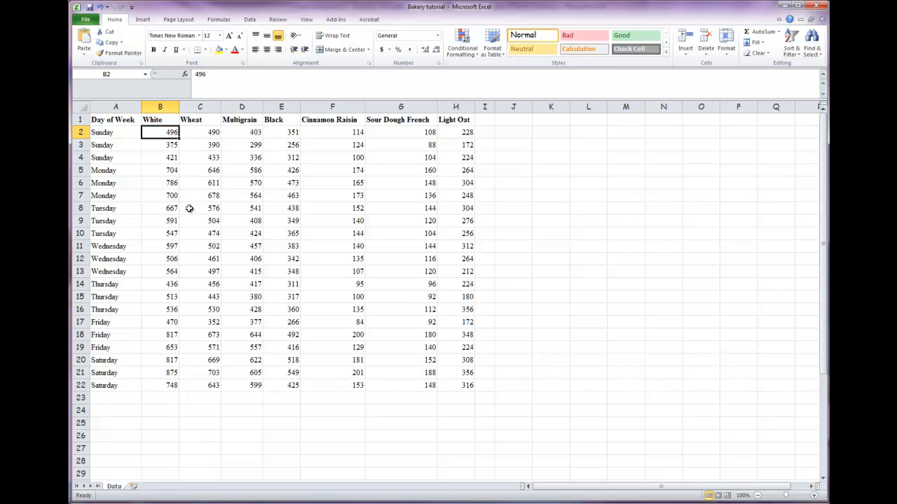
click(168, 121)
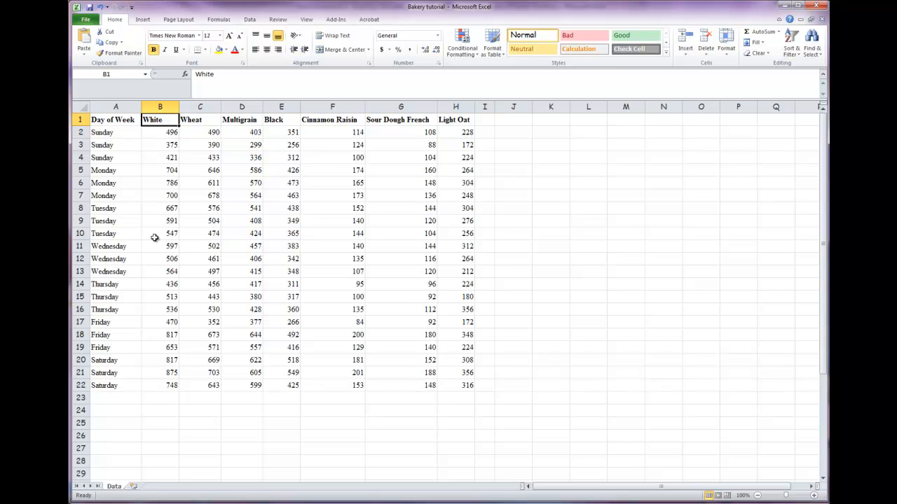
click(456, 387)
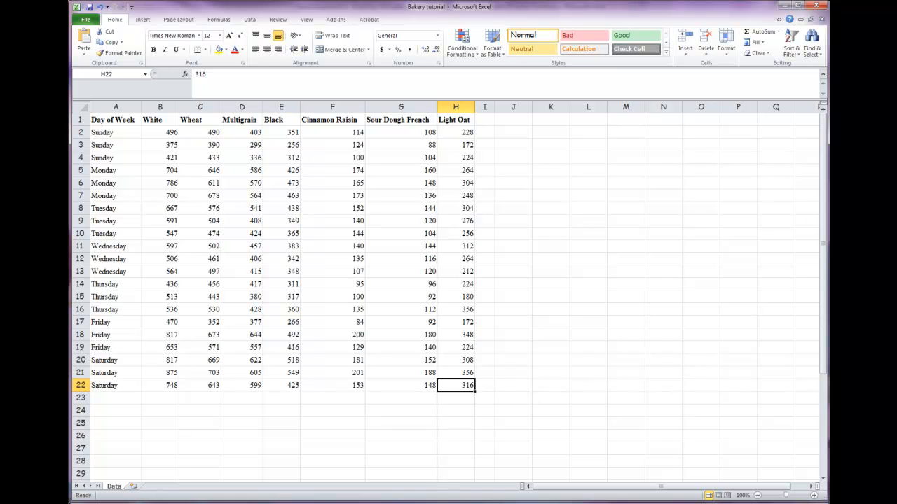
key(alt+Tab)
Insert a PivotTable from the Data sheet range A1:H22, placed on a new worksheet
click(142, 20)
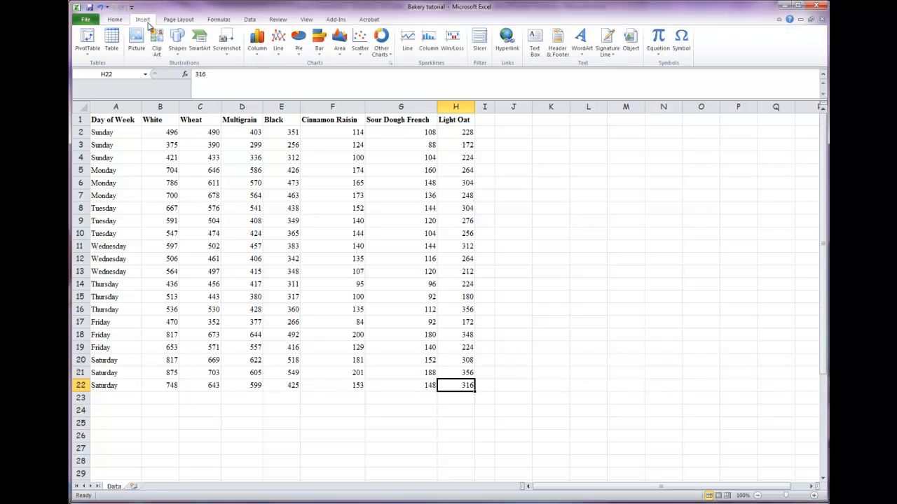
click(89, 39)
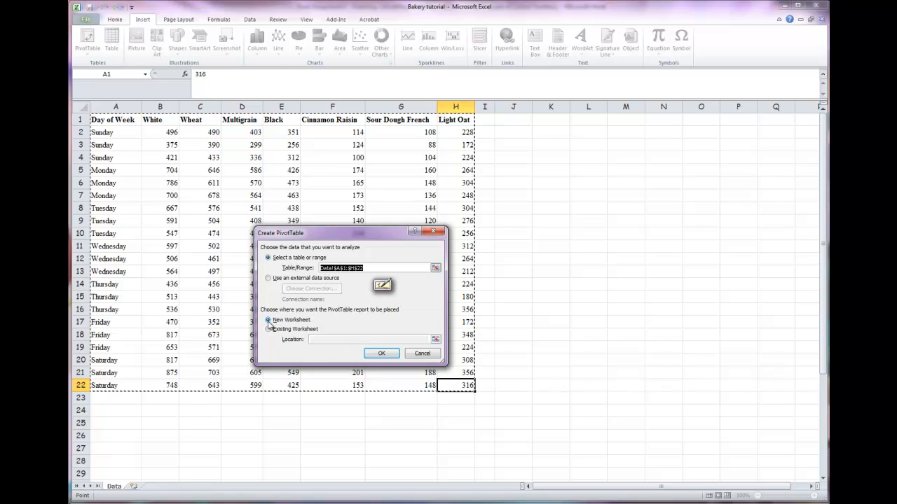
click(379, 353)
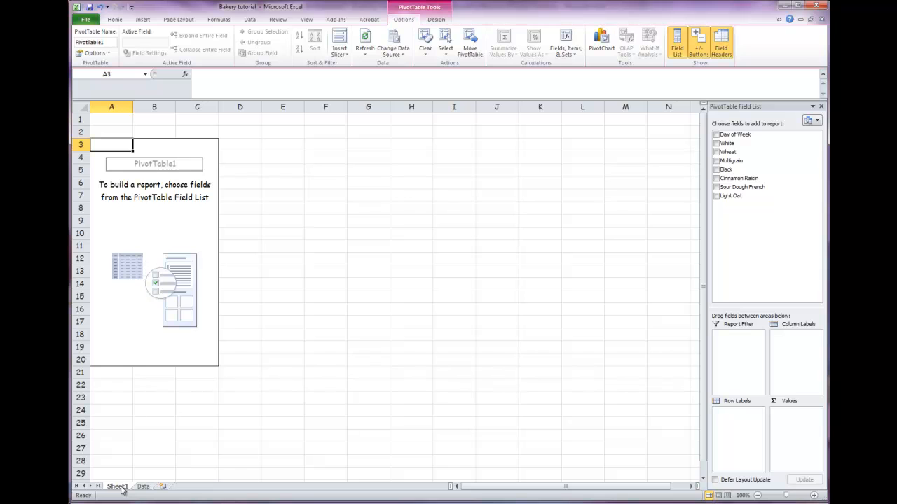
Rename the new PivotTable worksheet as Bar
right_click(119, 487)
right_click(125, 488)
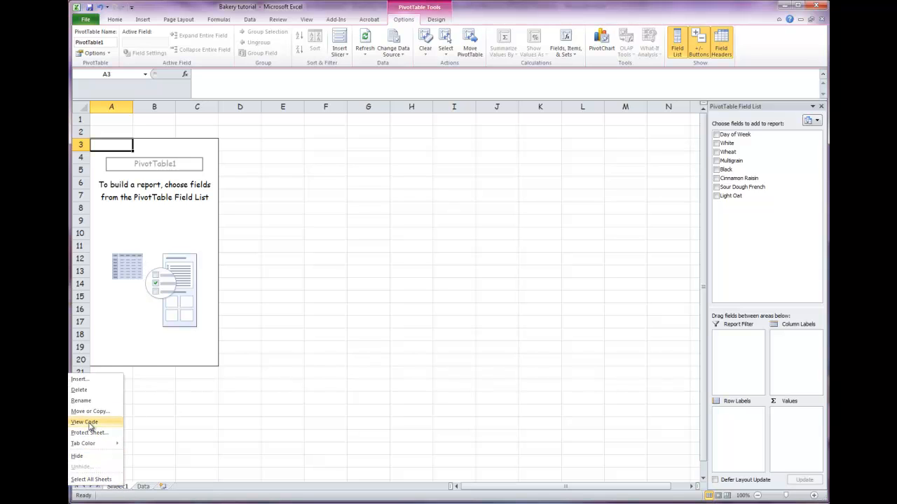
click(82, 401)
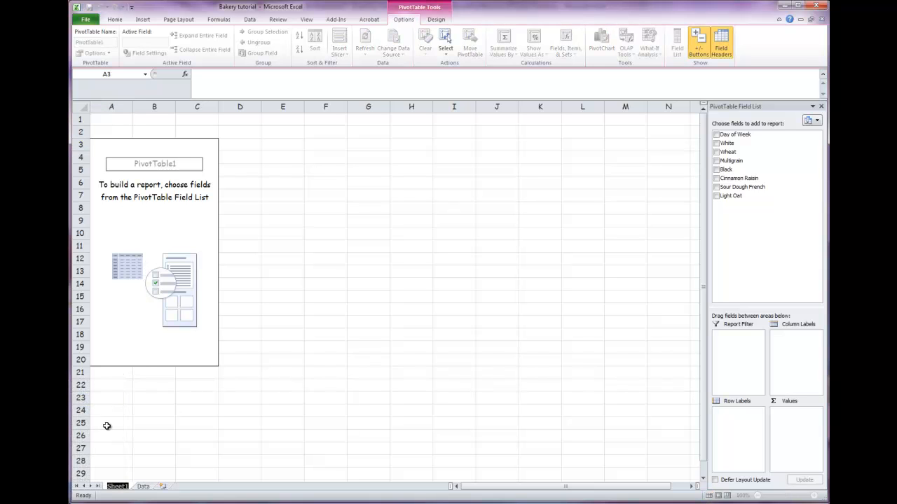
text(Bar)
click(384, 273)
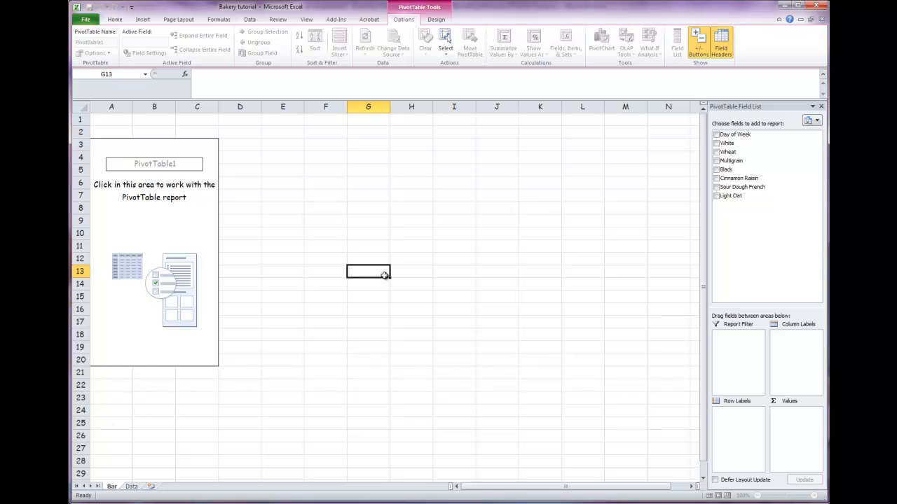
Add Day of Week as row labels and all seven bread types, White through Light Oat, as summed values in the PivotTable
click(190, 195)
click(280, 179)
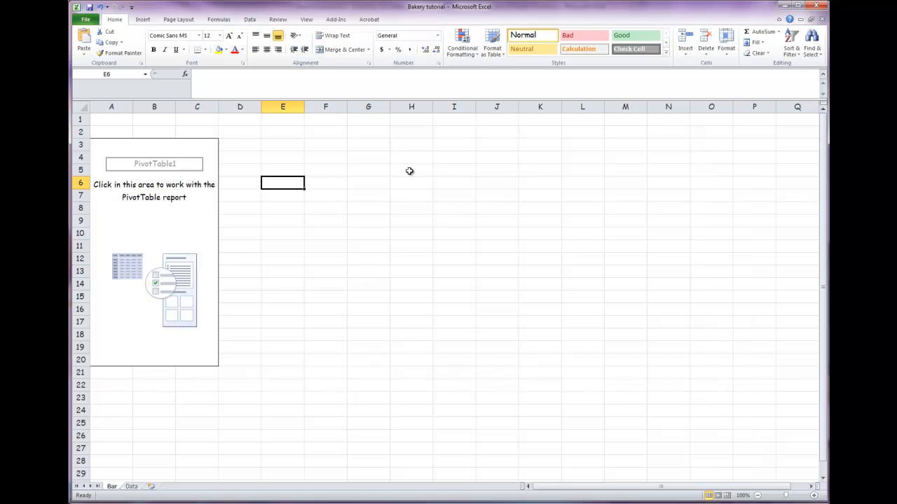
click(179, 145)
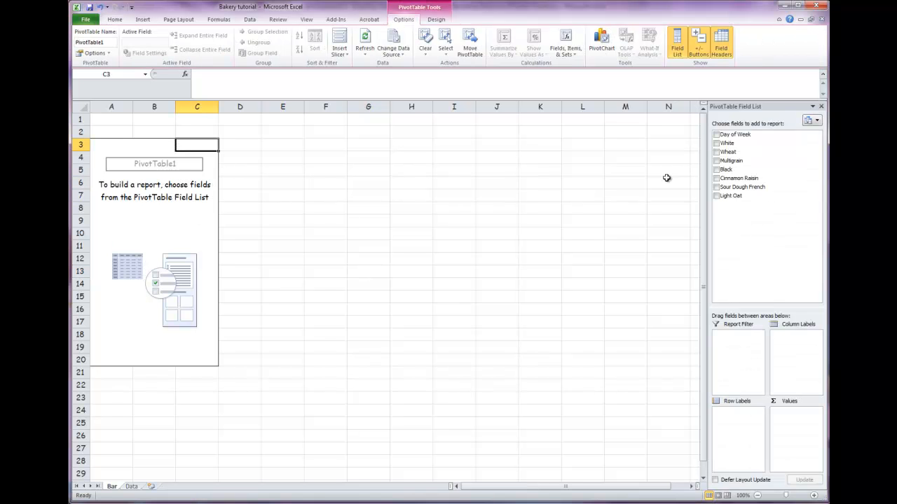
click(716, 134)
click(716, 143)
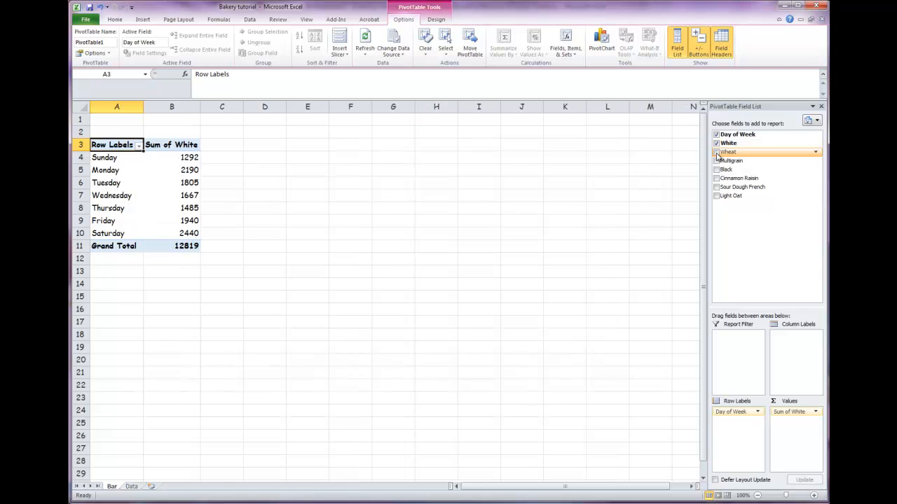
click(716, 152)
click(716, 160)
click(716, 169)
click(716, 178)
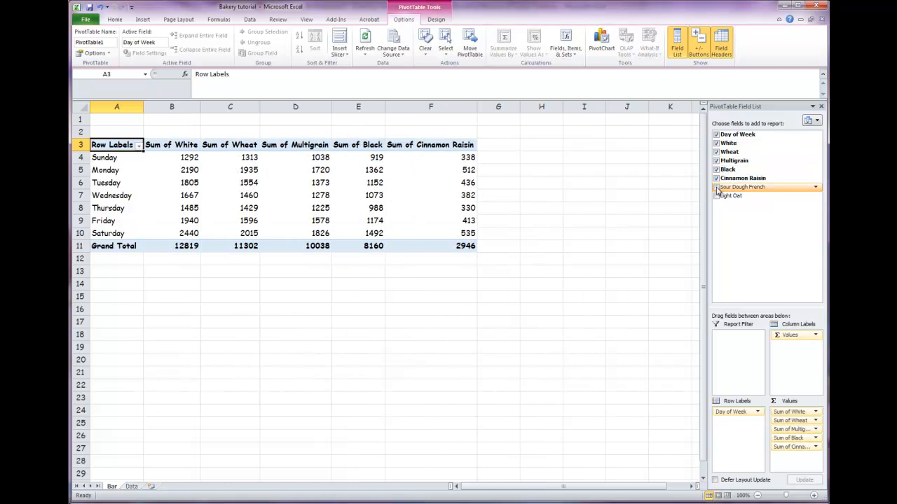
click(716, 187)
click(716, 195)
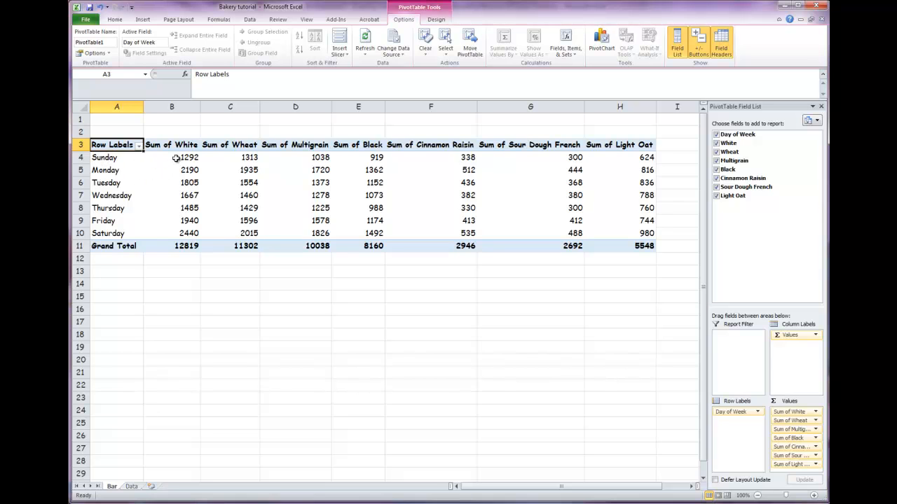
Create a Clustered Column PivotChart from the PivotTable of bread sales by day
mouse_move(176, 158)
mouse_move(182, 235)
click(603, 42)
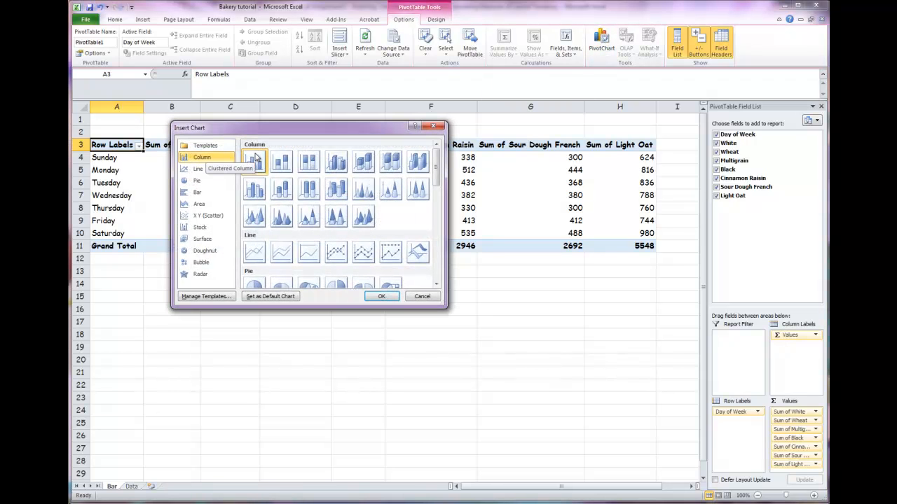
click(378, 298)
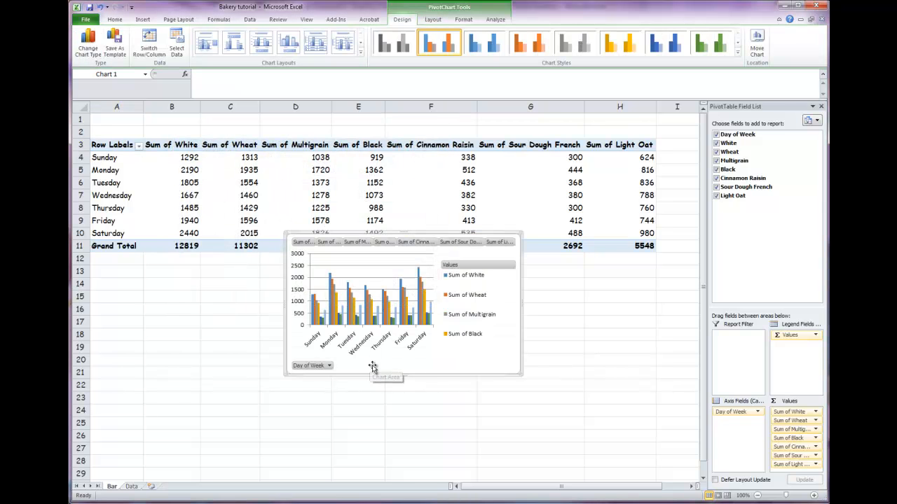
Move the chart below the PivotTable and enlarge it to span about columns B to H, so all legend entries fit
drag(441, 373, 303, 404)
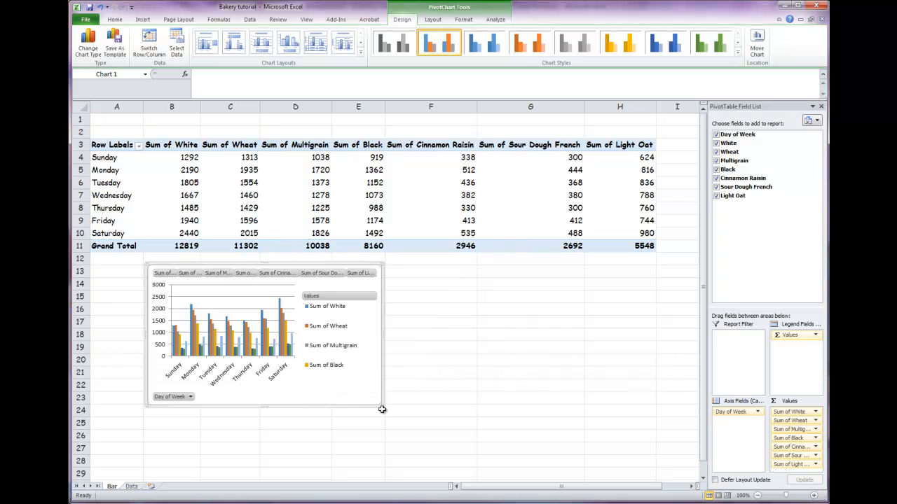
drag(382, 406, 588, 461)
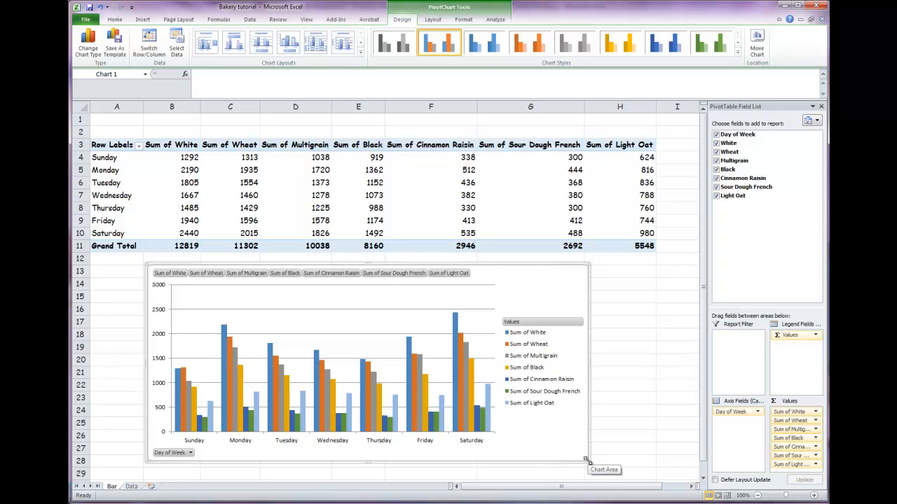
drag(587, 462, 644, 471)
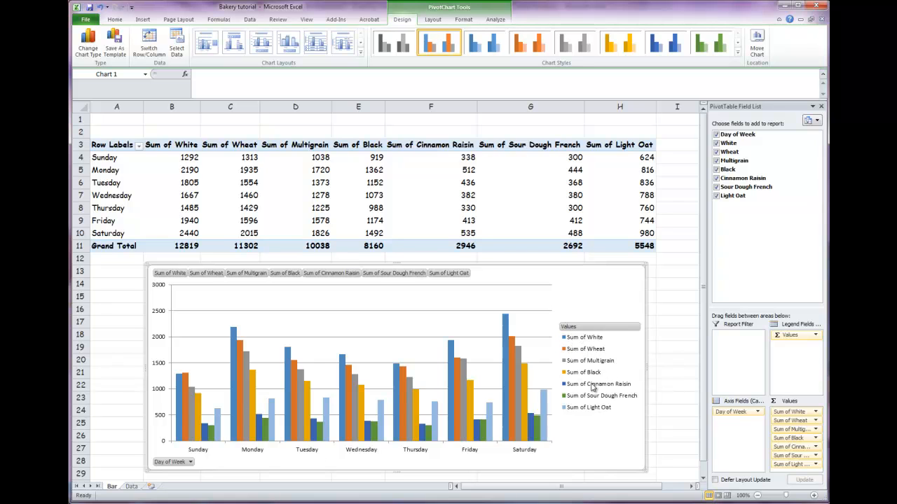
Try several preset layouts on the chart and apply Layout 9, with a chart title, both axis titles and a side legend
scroll(612, 431, down, 1)
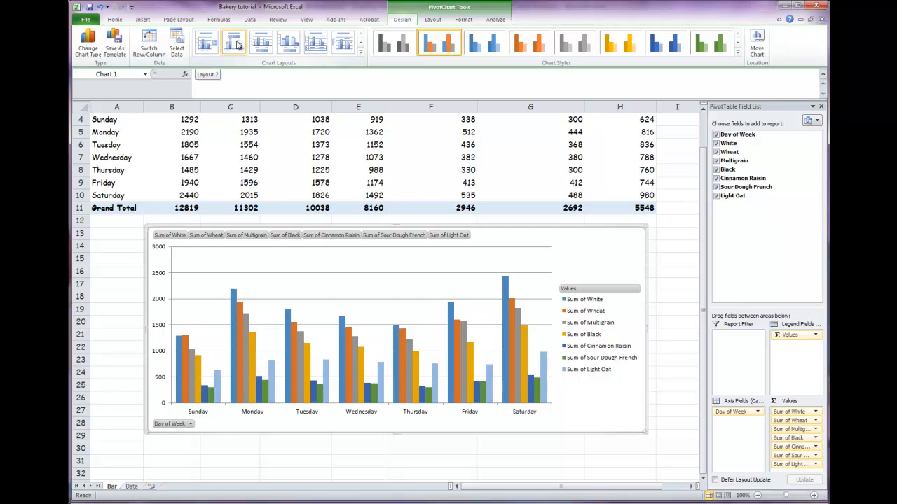
click(215, 46)
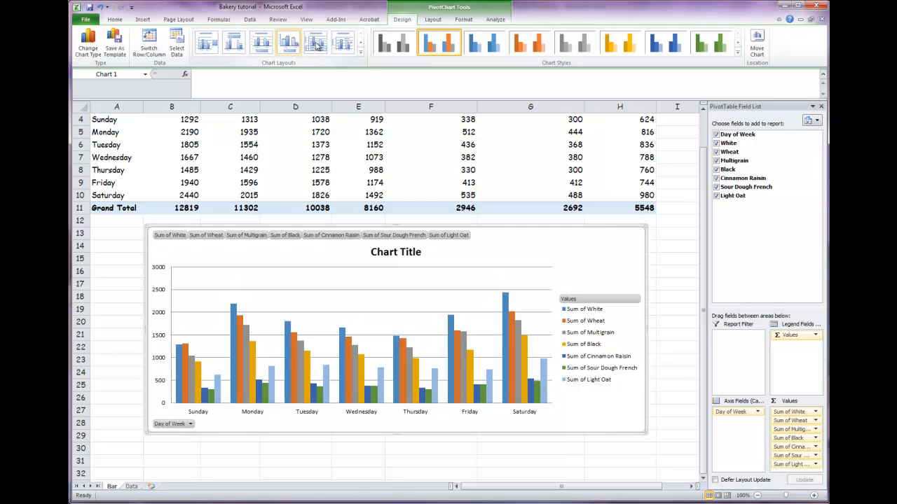
click(235, 47)
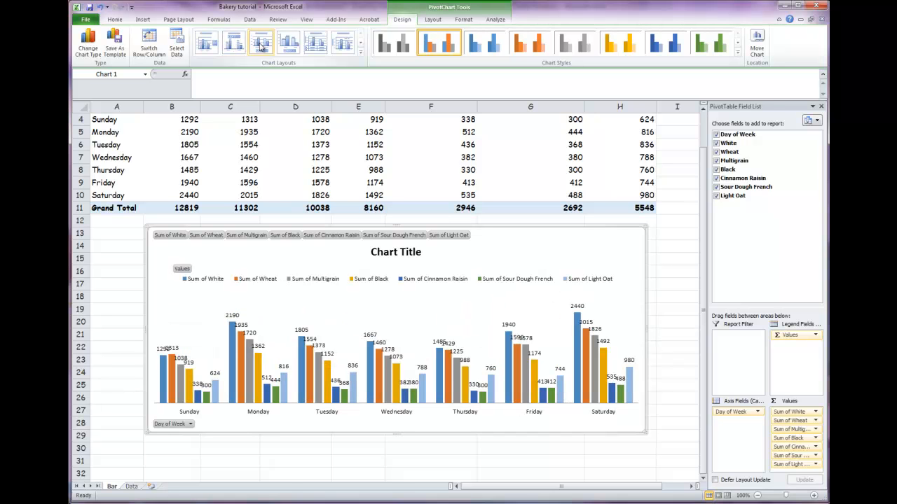
click(261, 46)
click(289, 46)
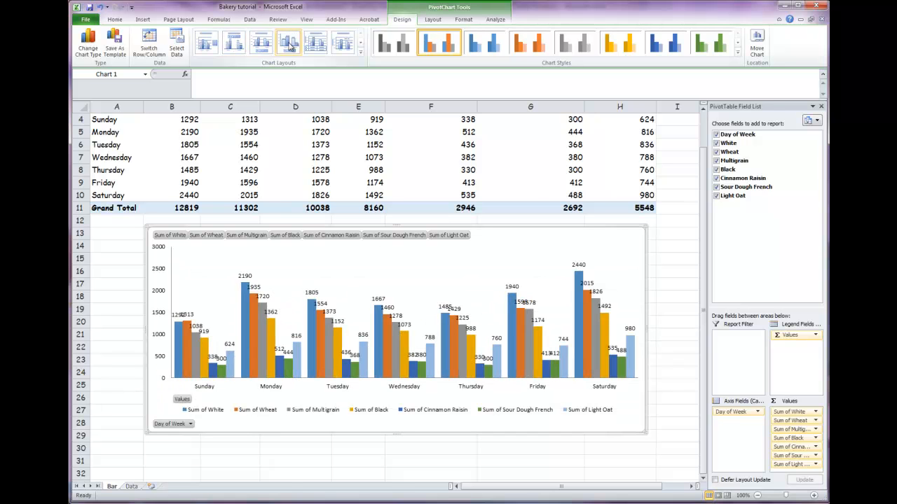
click(316, 45)
click(360, 42)
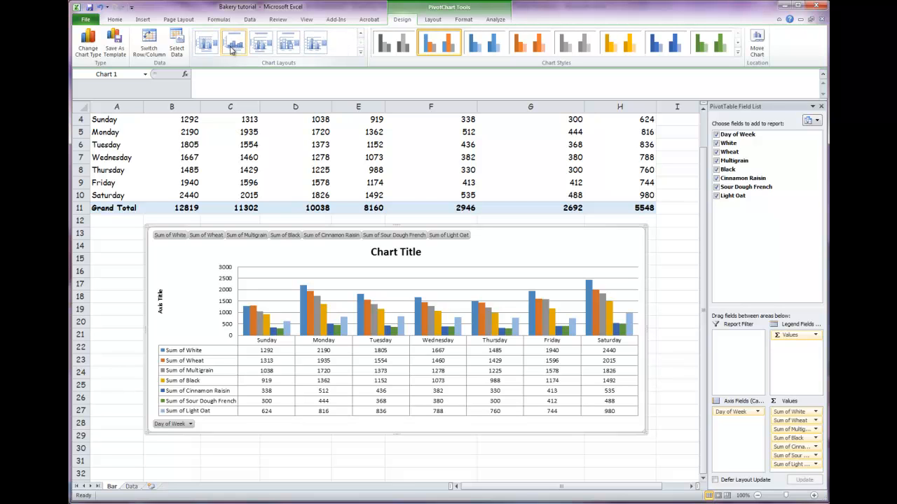
click(269, 47)
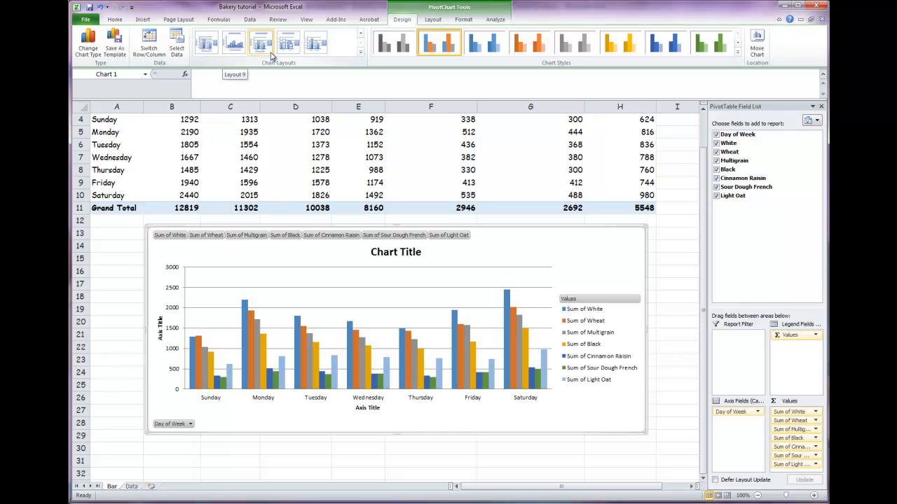
click(207, 46)
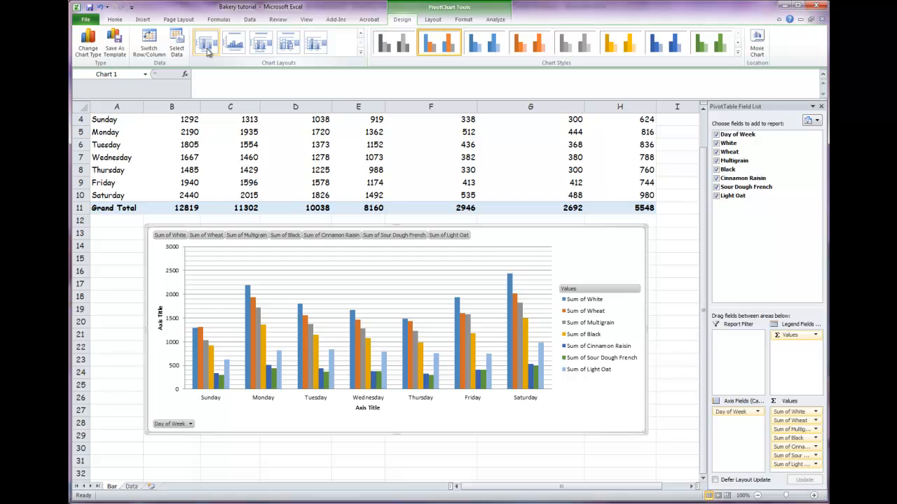
click(258, 48)
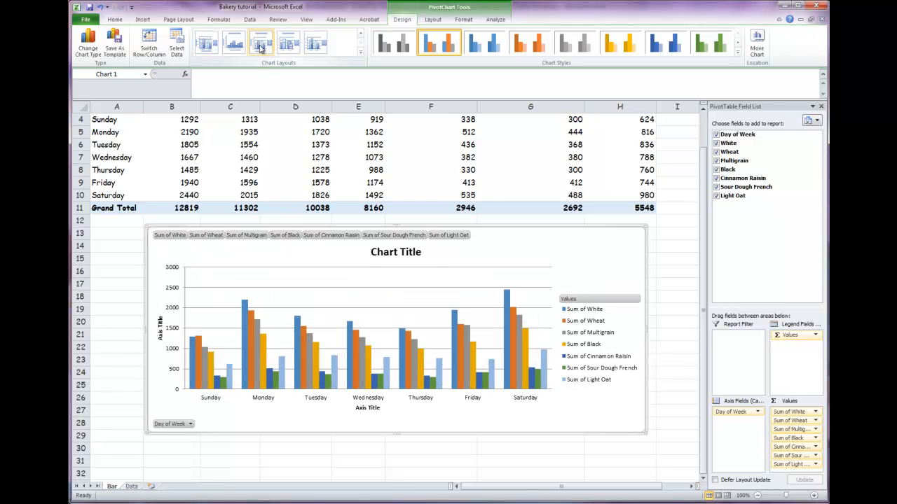
Delete the chart title and set the horizontal axis title to "Day of the Week"
click(395, 254)
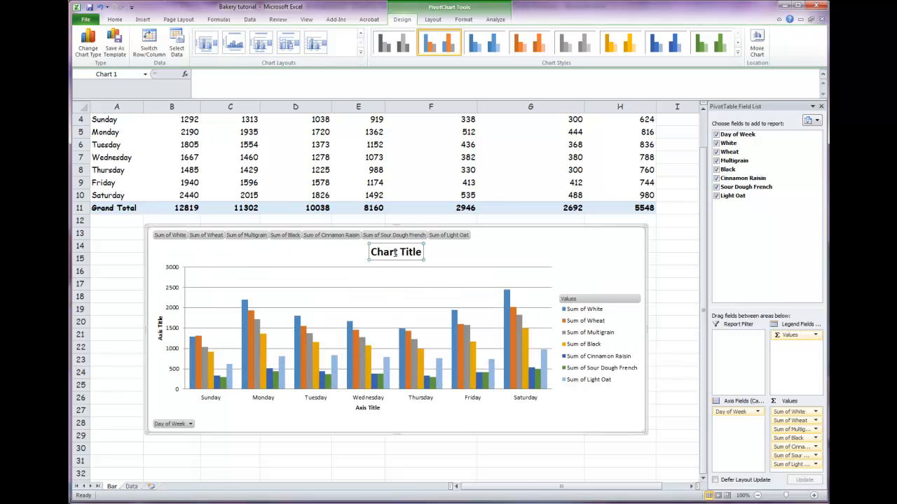
key(Delete)
click(375, 409)
drag(356, 409, 382, 412)
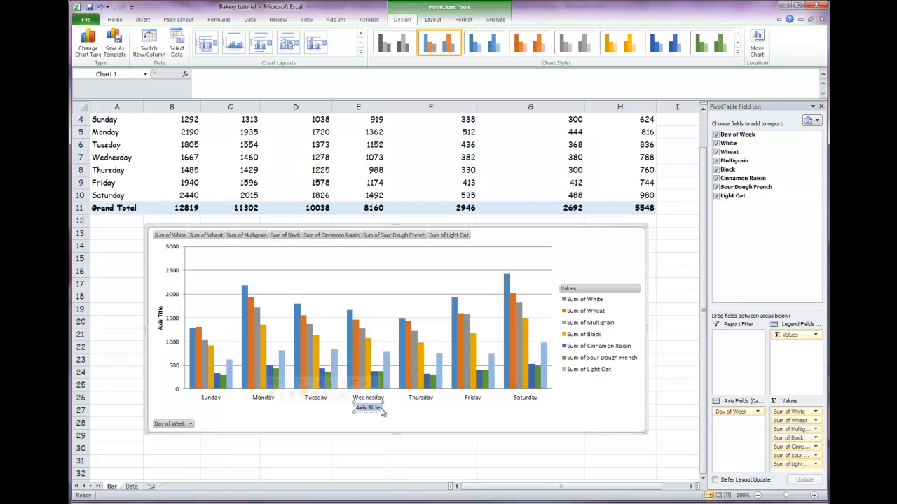
text(Day)
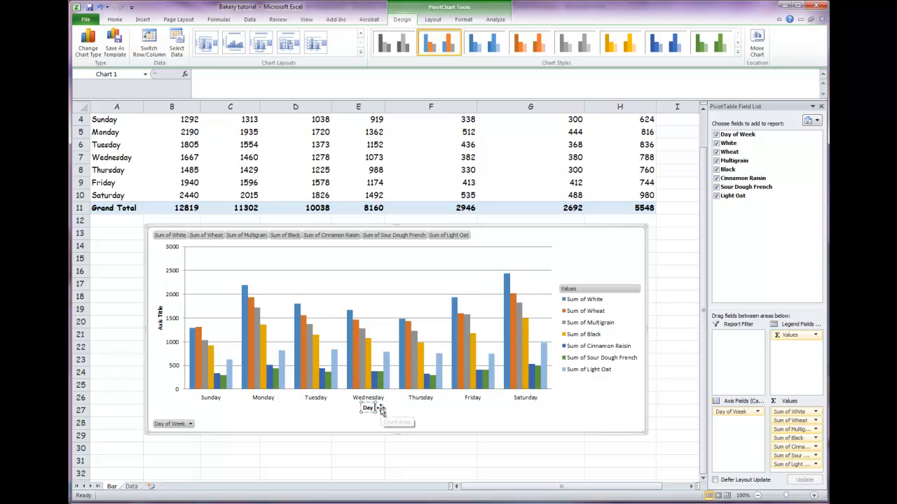
text( of the Week)
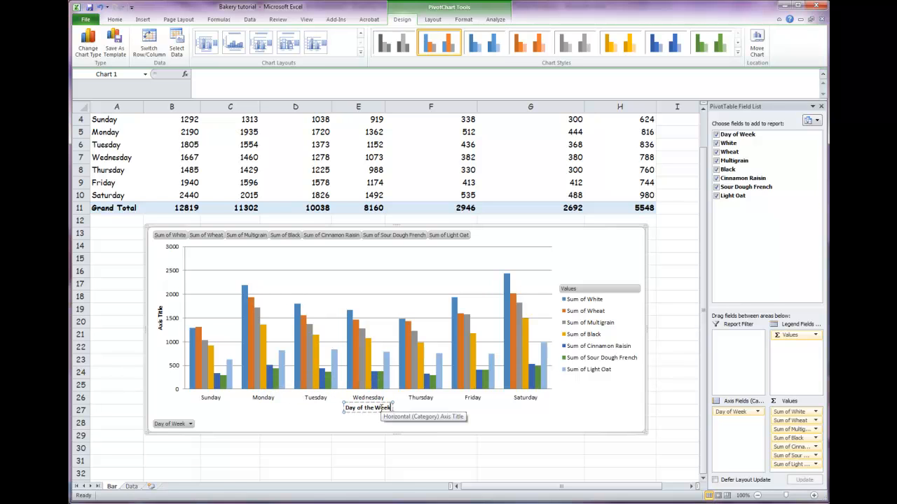
Set the bar chart's vertical axis title to "Loaves of Bread"
click(164, 312)
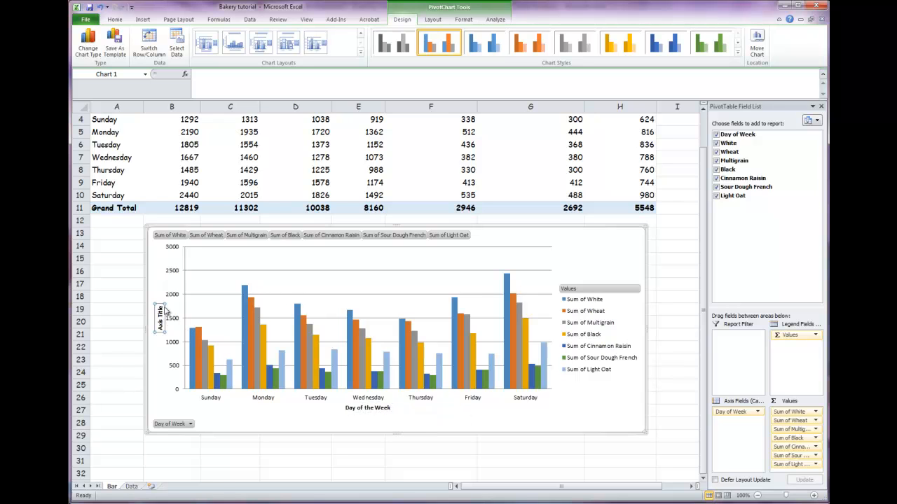
drag(160, 308, 163, 322)
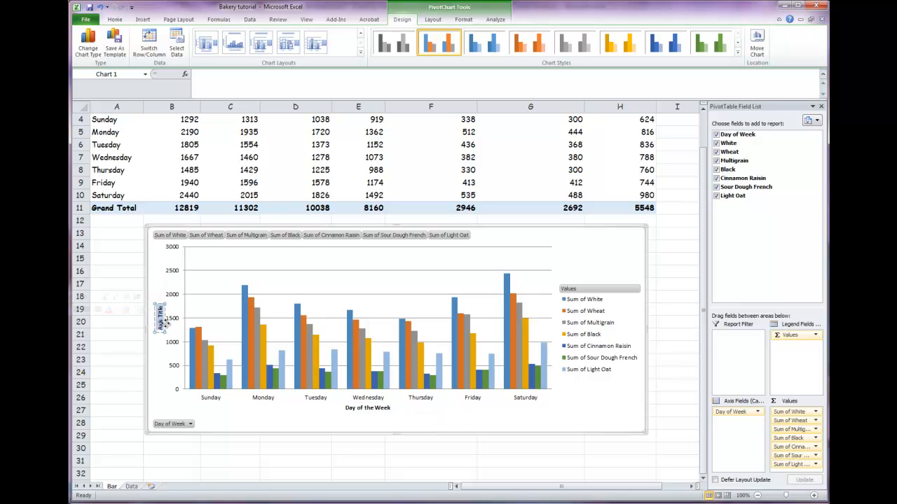
text(Loaves of Bread)
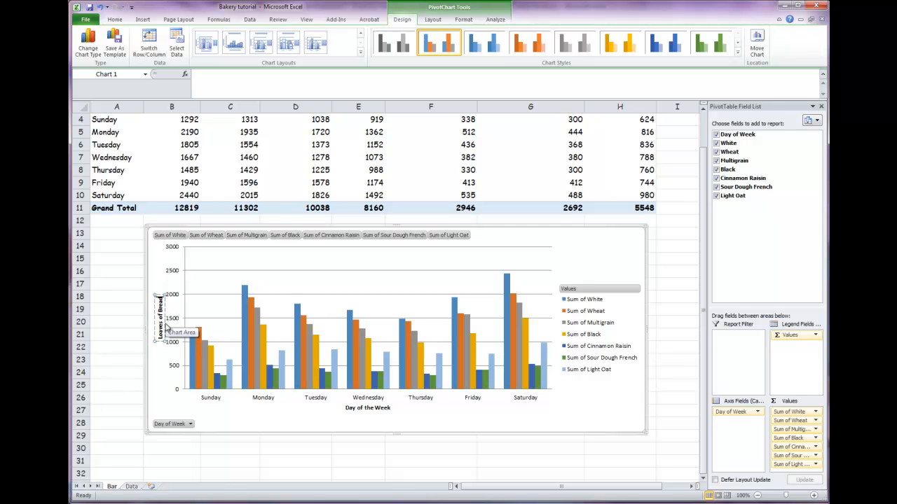
click(604, 440)
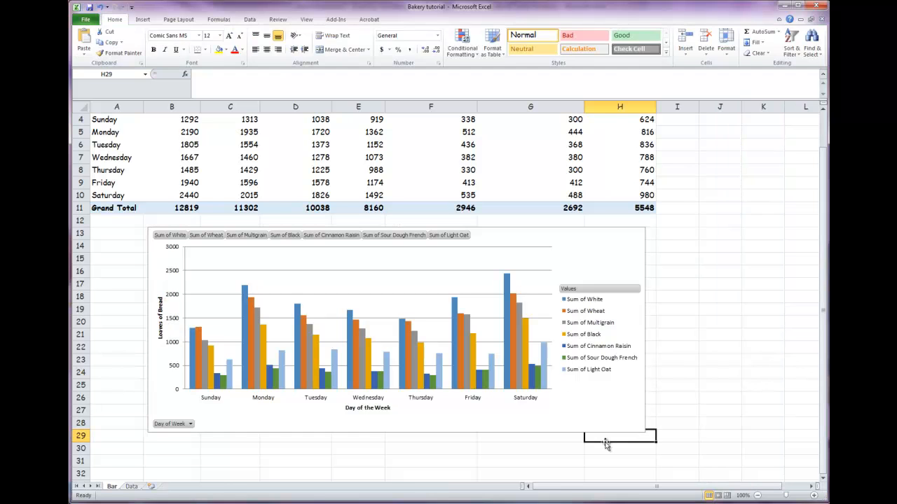
Copy the finished bar chart and paste it on a new line under question 1 in the Word assignment document
right_click(568, 392)
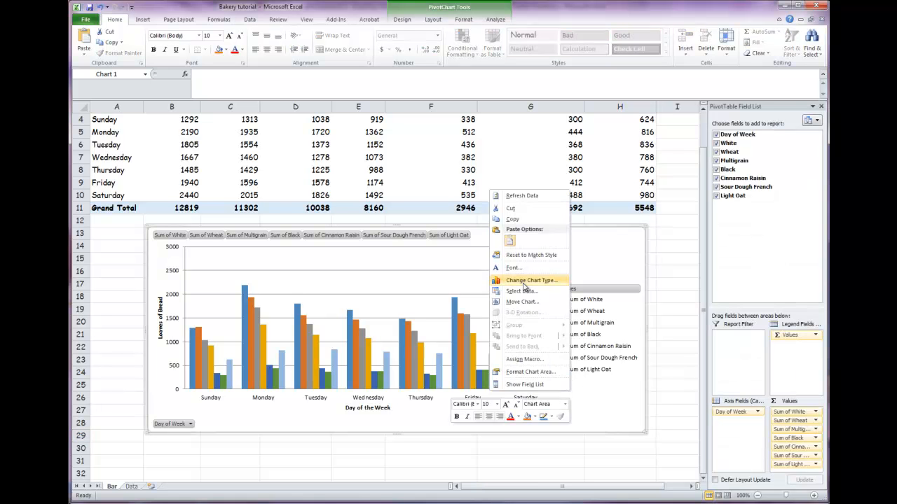
click(517, 221)
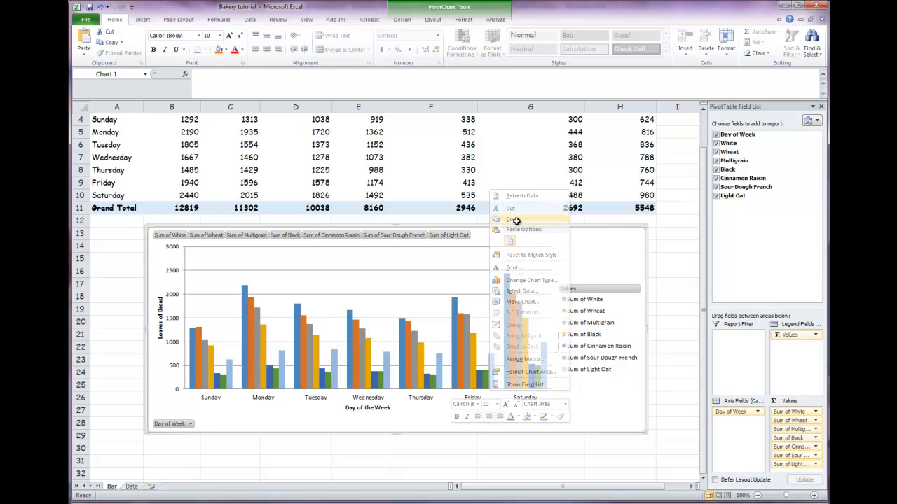
right_click(582, 392)
click(524, 216)
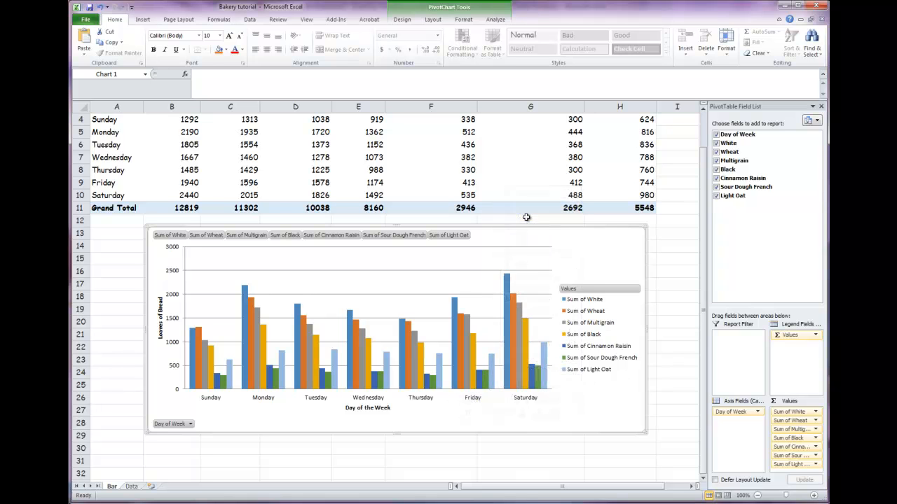
double_click(587, 258)
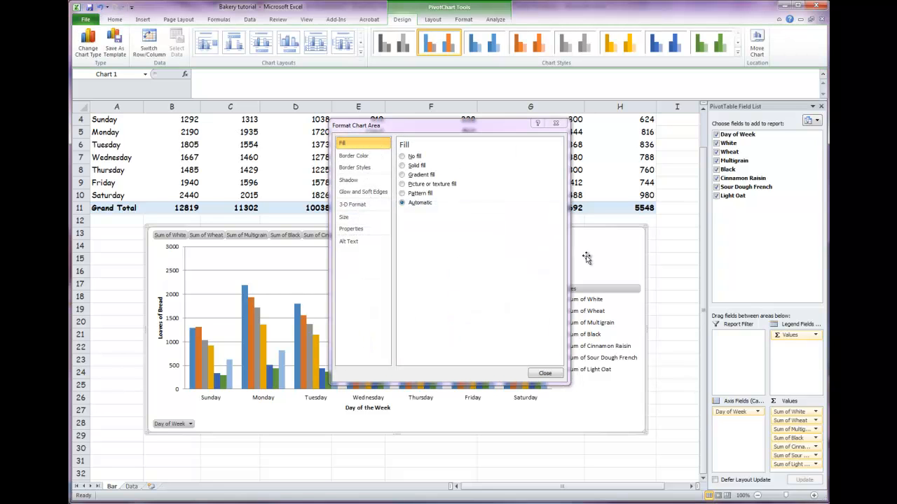
click(556, 123)
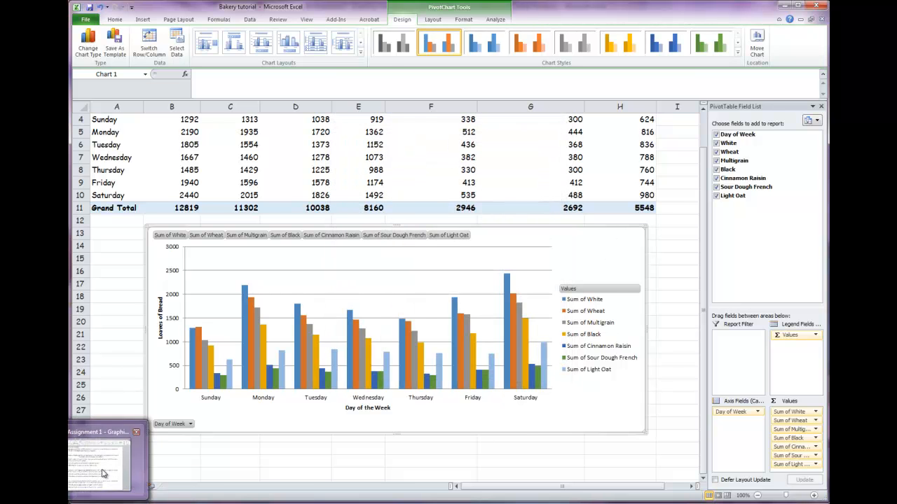
click(101, 468)
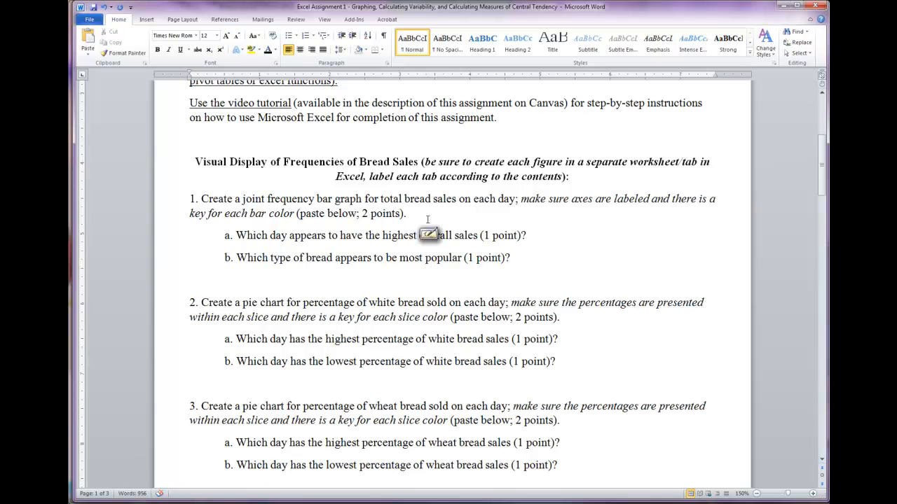
key(Return)
key(ctrl+v)
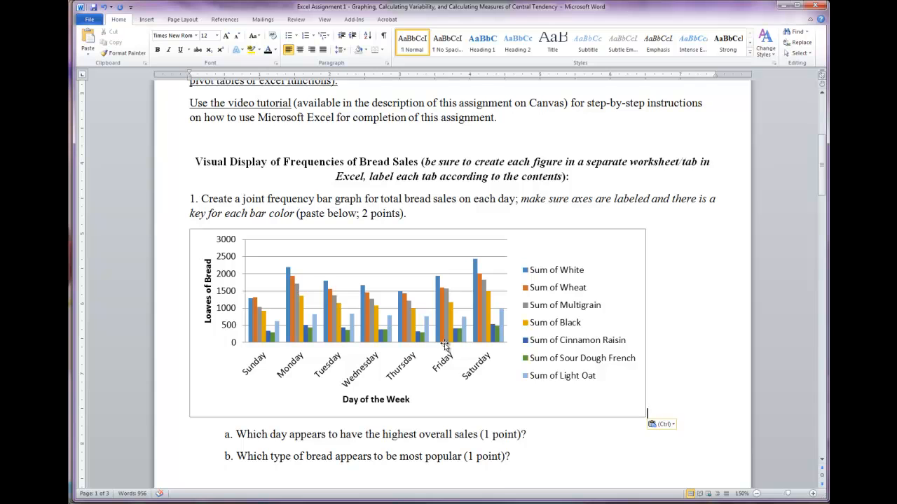
Examine the pasted chart for the day with the highest sales and the most popular bread, and read question 2's pie chart requirements
scroll(444, 345, down, 2)
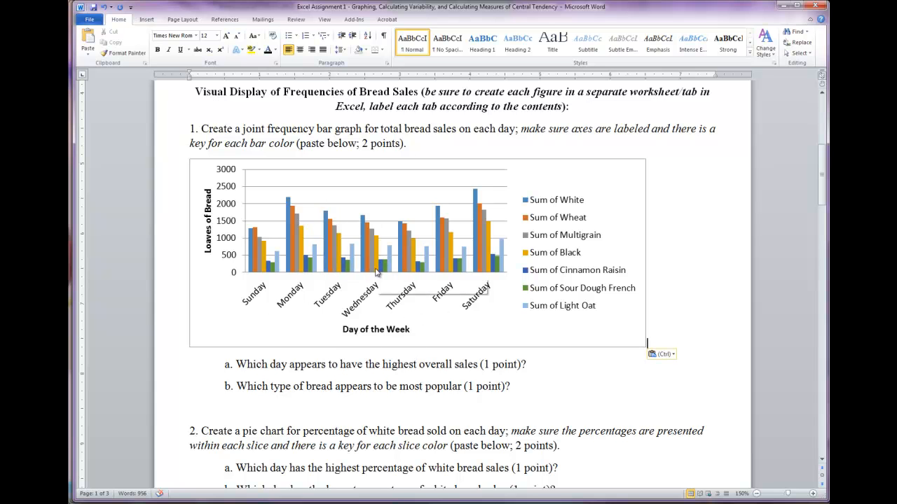
mouse_move(377, 275)
mouse_move(252, 239)
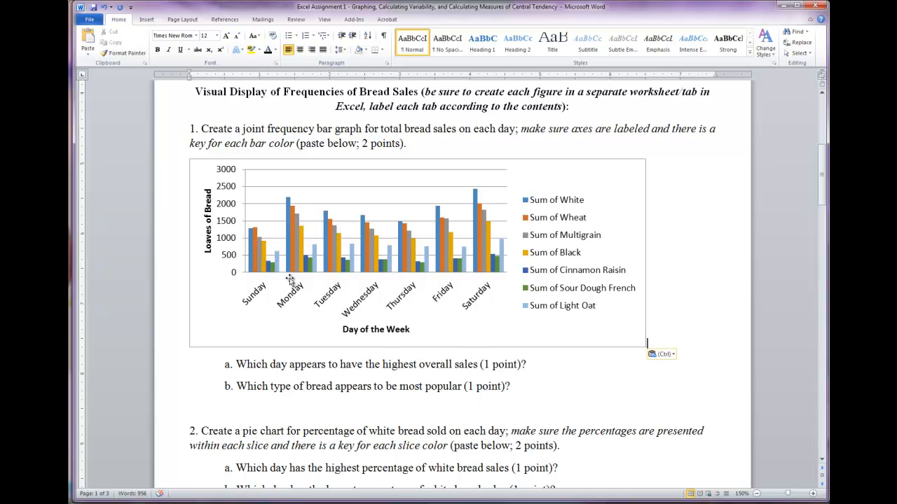
mouse_move(273, 270)
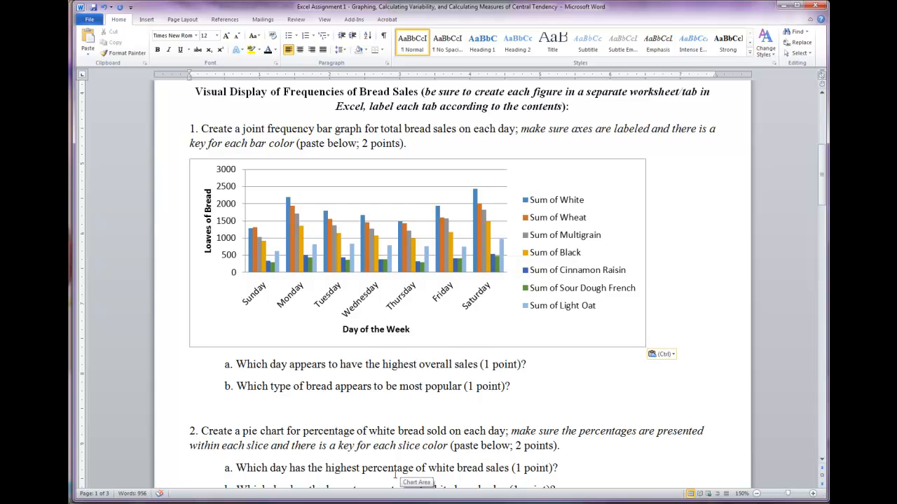
click(324, 448)
scroll(324, 449, down, 3)
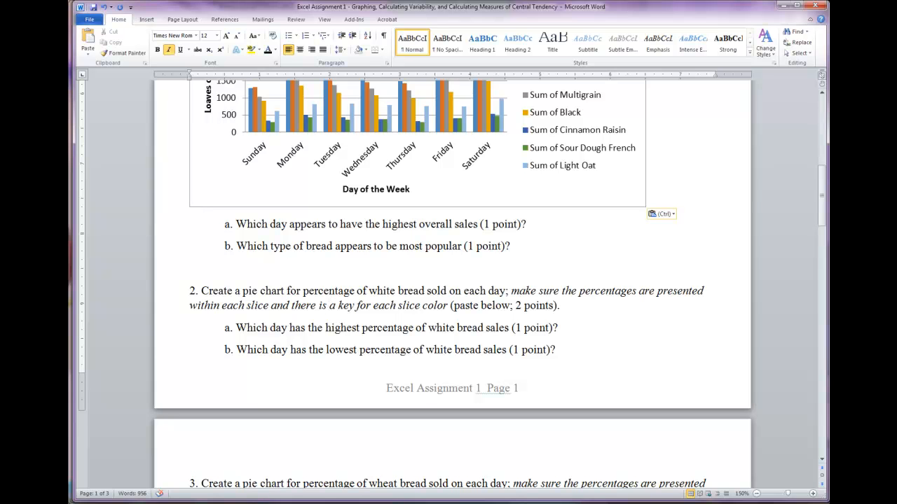
key(alt+Tab)
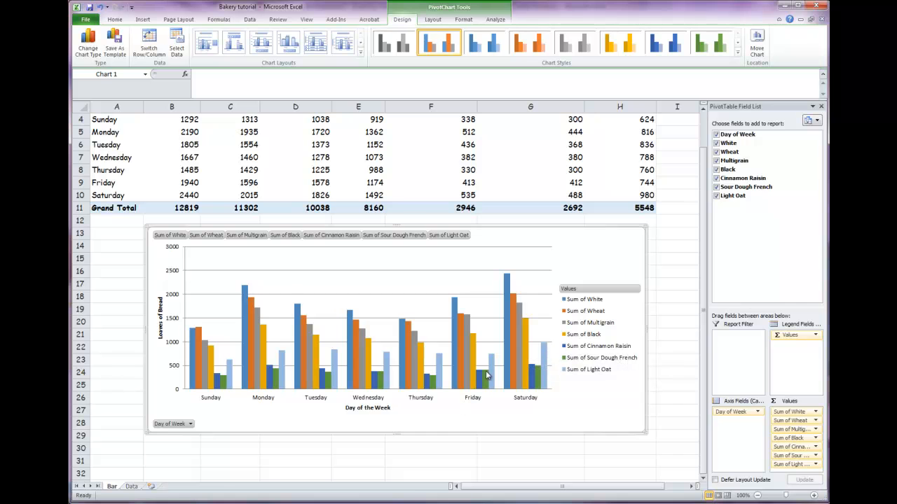
key(alt+Tab)
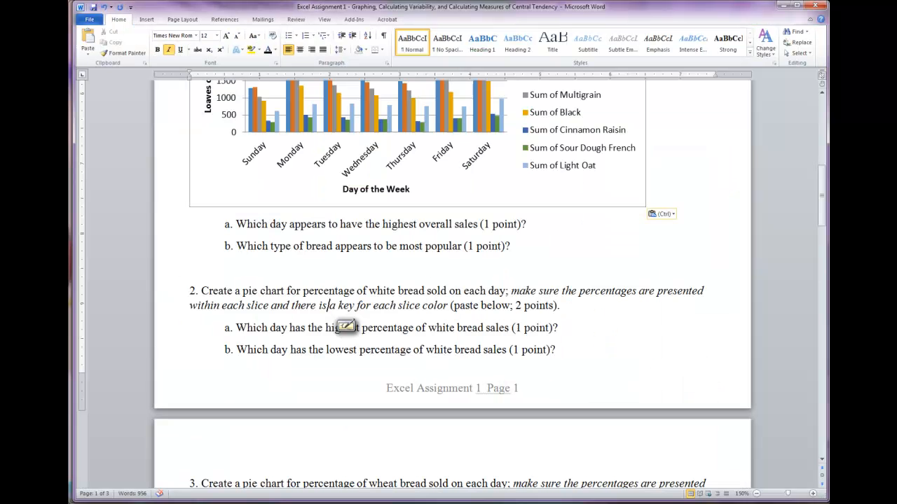
scroll(452, 306, up, 4)
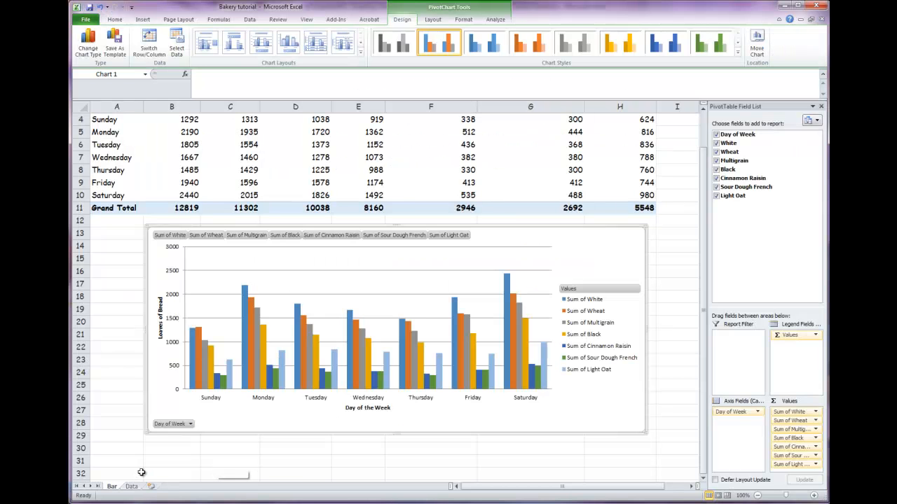
Switch to the Excel workbook and create a copy of the Bar worksheet, placed before the original
click(142, 473)
right_click(112, 486)
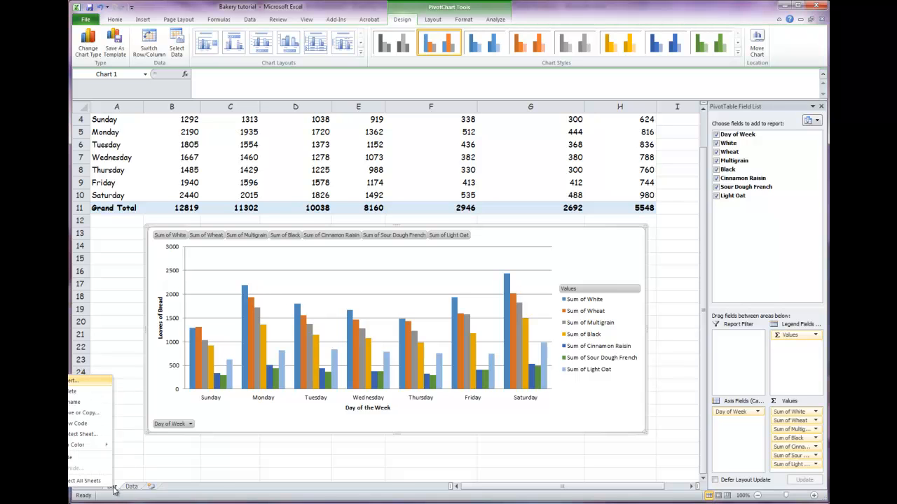
click(78, 413)
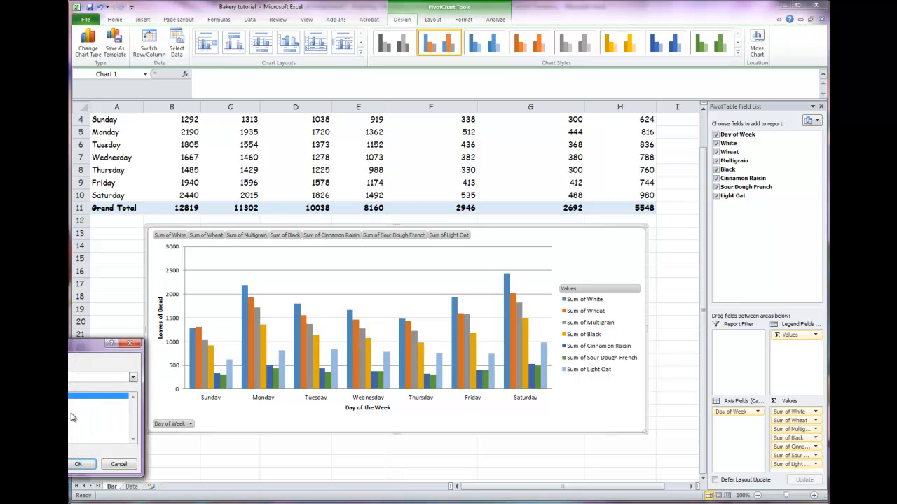
click(78, 465)
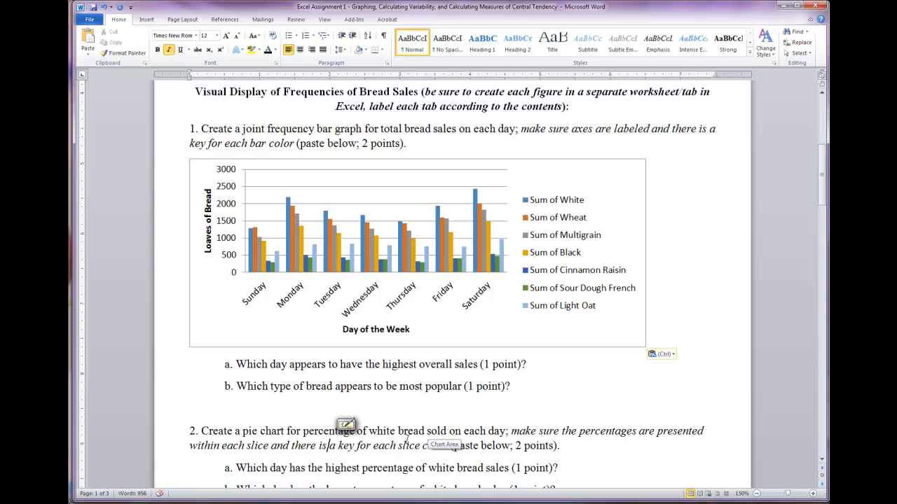
Check question 2 in the Word assignment and rename the copied Excel worksheet "pie white"
scroll(414, 443, down, 3)
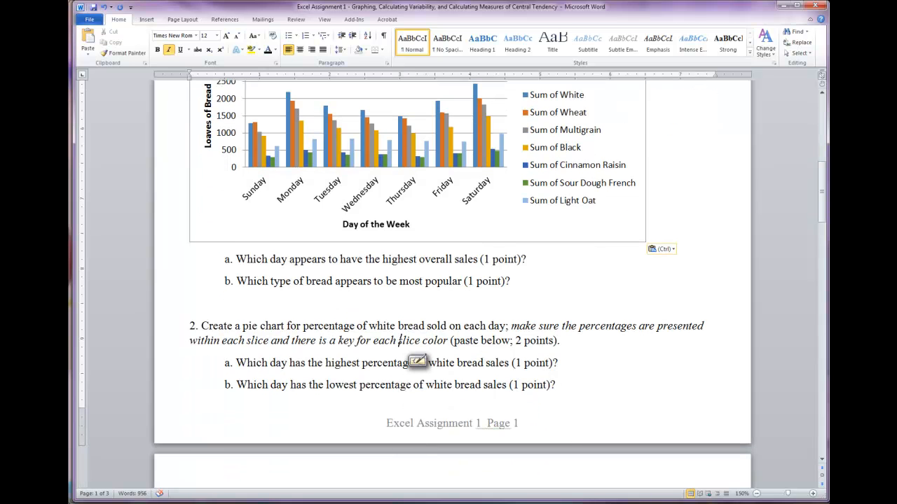
click(124, 476)
right_click(121, 487)
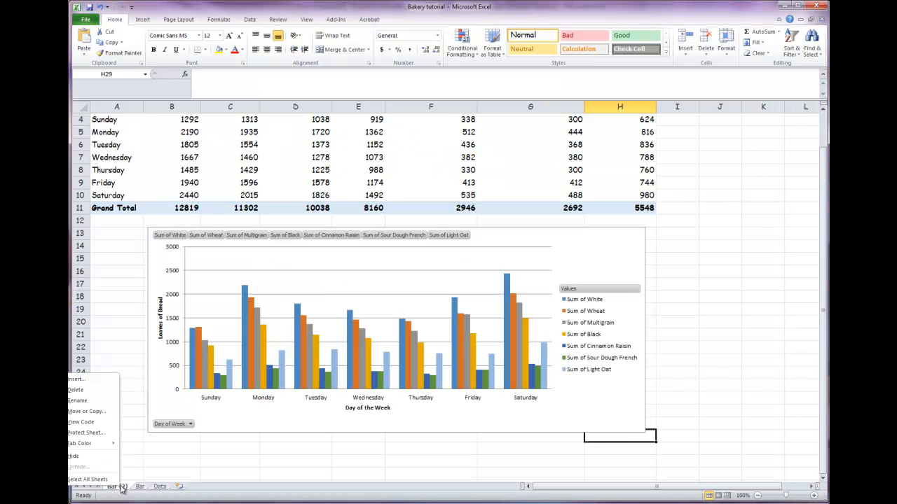
click(81, 401)
text(pie)
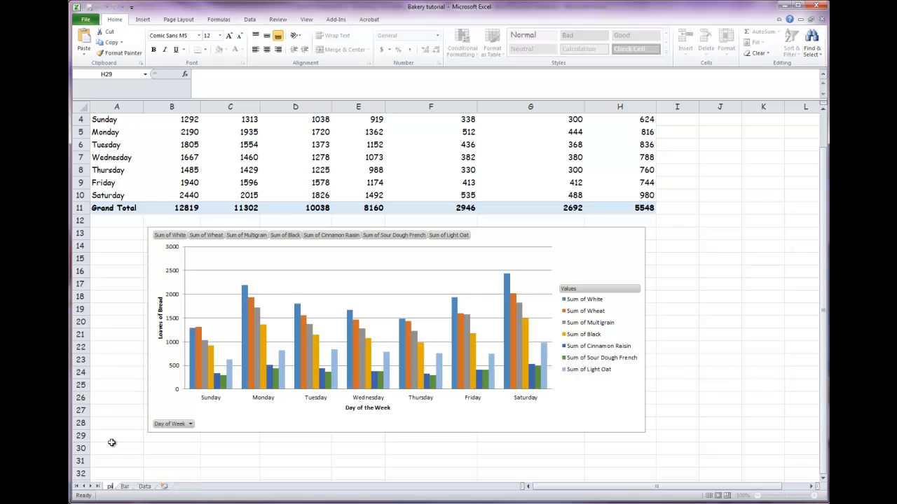
text( white)
Save the workbook as "Bakery tutorial" in the EXCEL ASSIGNMENT 1 folder, replacing the existing file
click(83, 20)
click(98, 48)
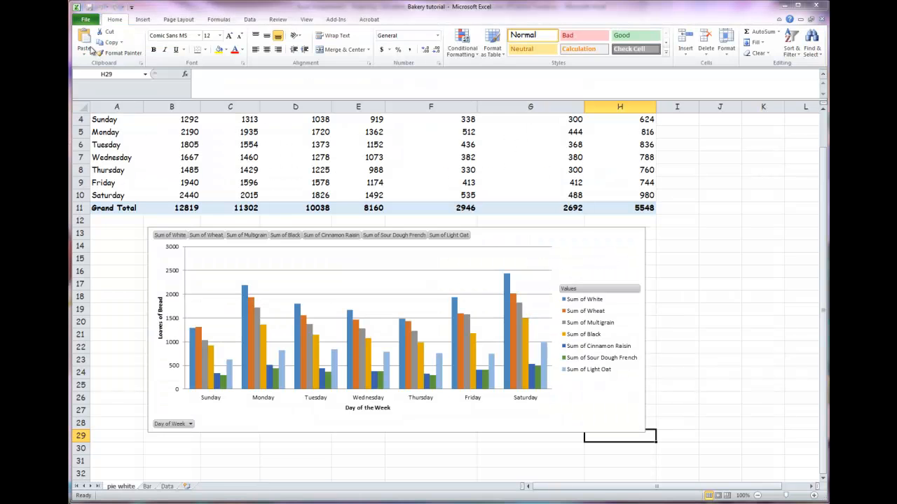
click(293, 359)
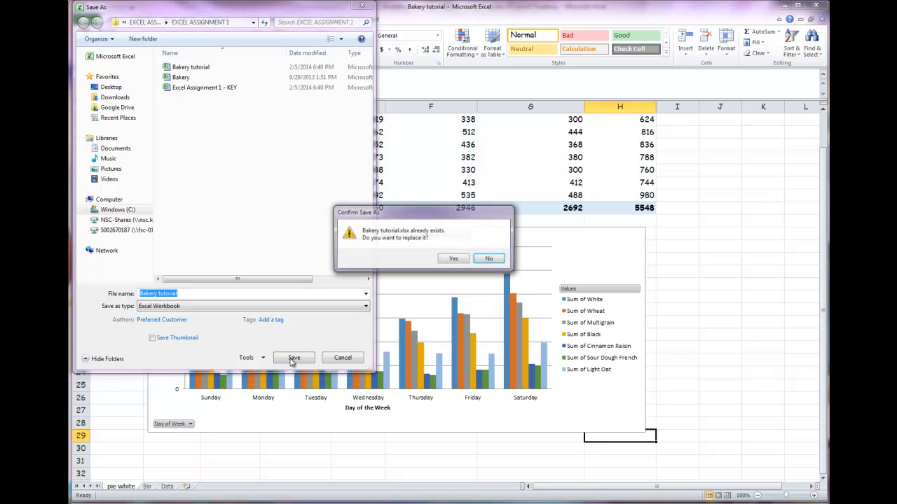
click(454, 259)
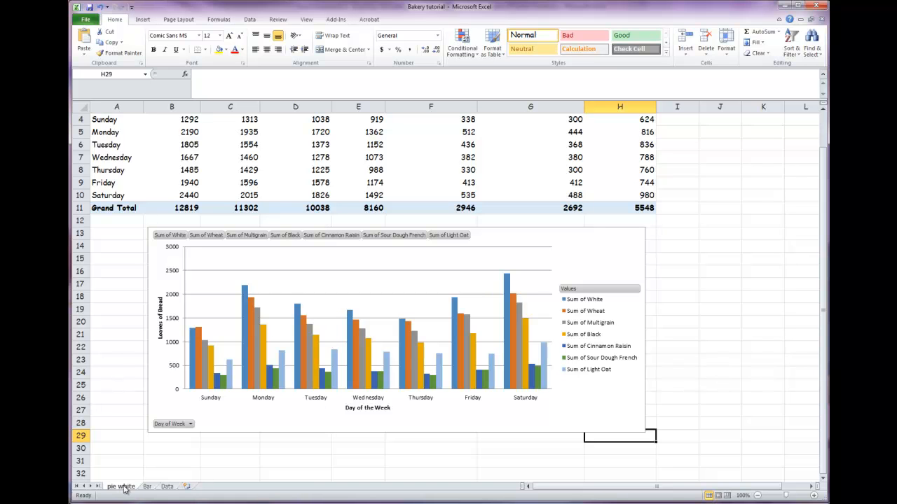
Change the column chart on the "pie white" sheet to a basic Pie chart
click(600, 253)
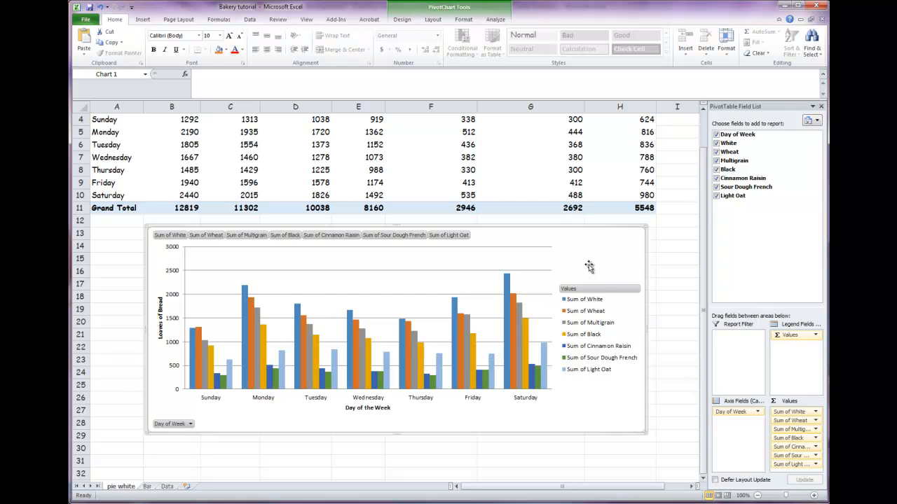
click(402, 20)
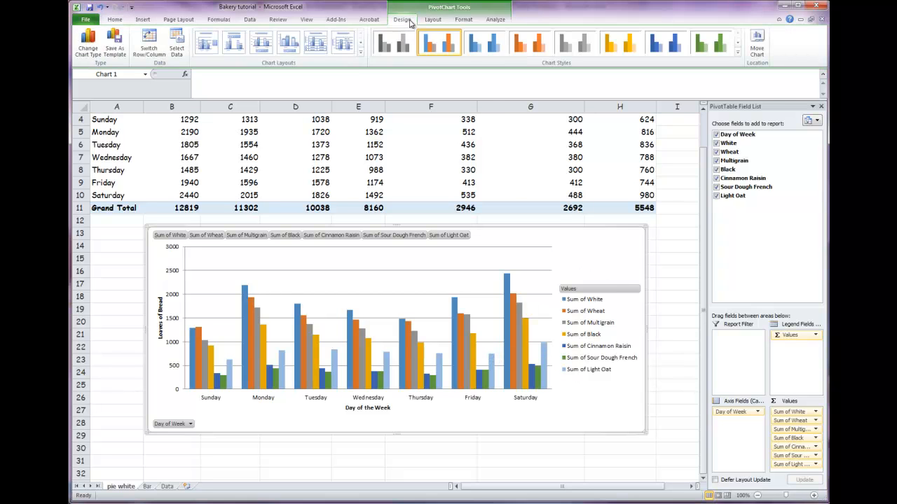
click(87, 48)
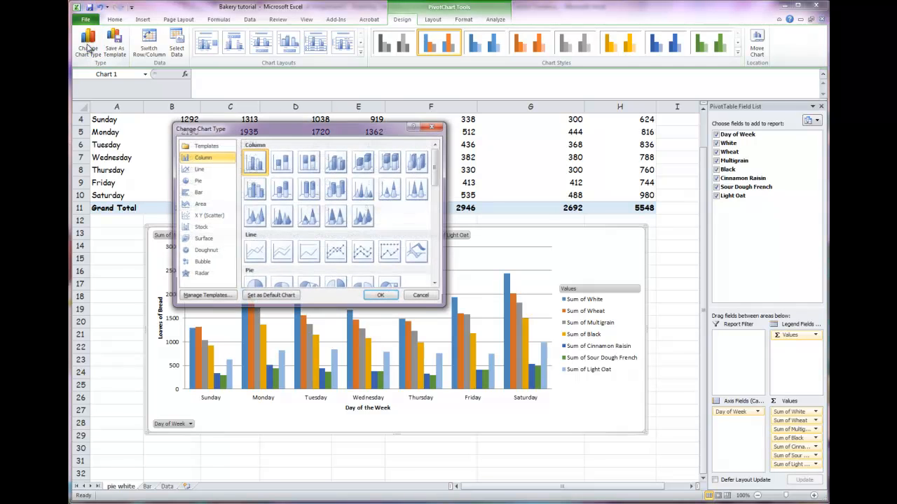
click(201, 180)
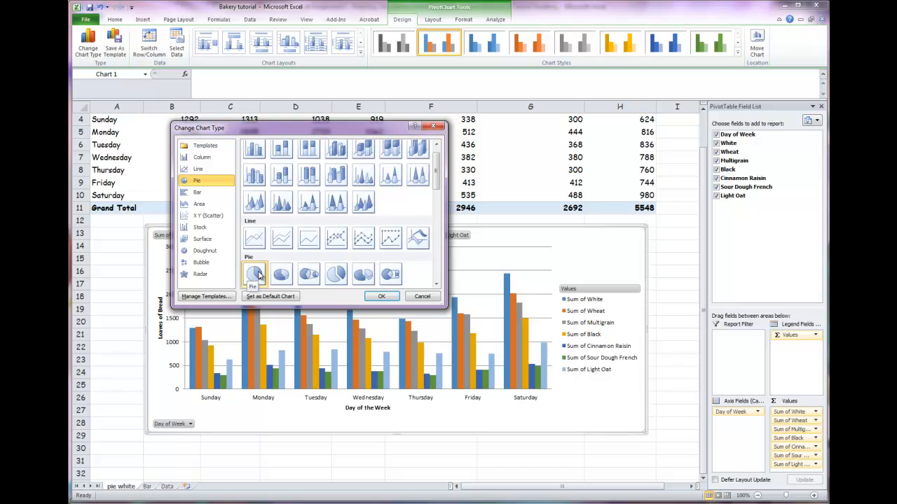
click(379, 298)
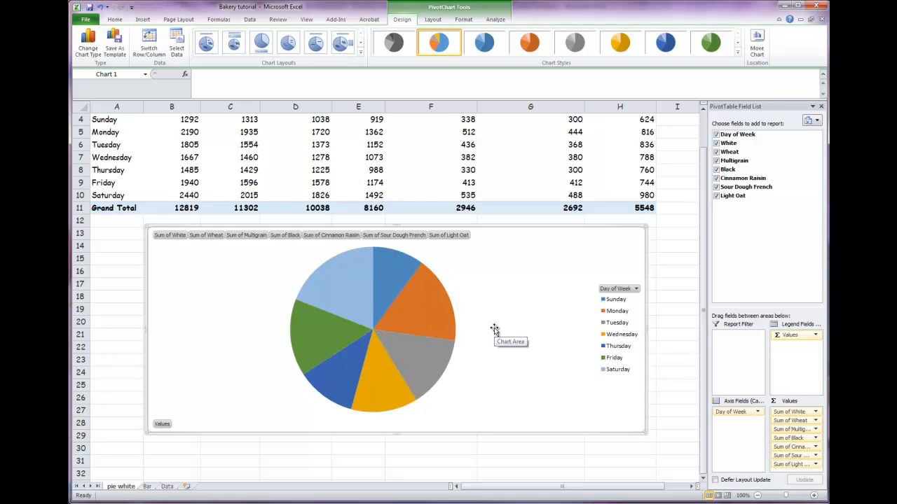
Apply a preset layout to the pie chart with a chart title, percentages inside the slices and a day-of-week legend
mouse_move(425, 285)
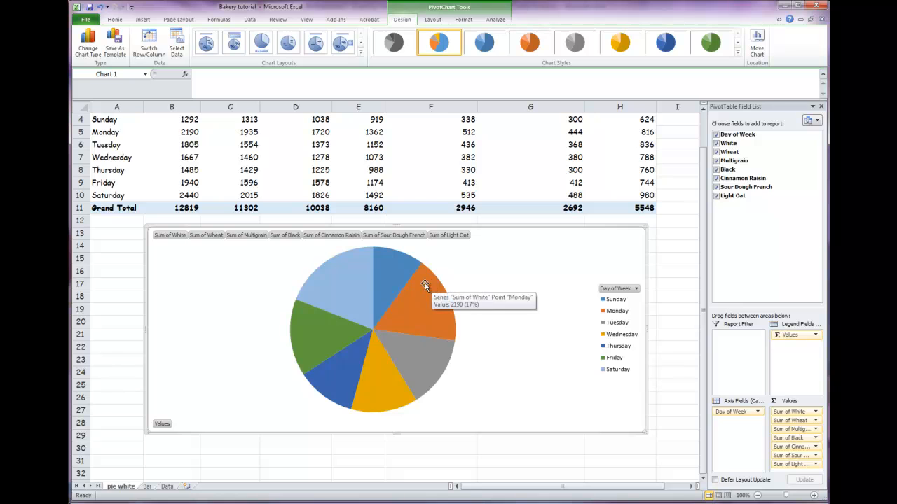
click(348, 51)
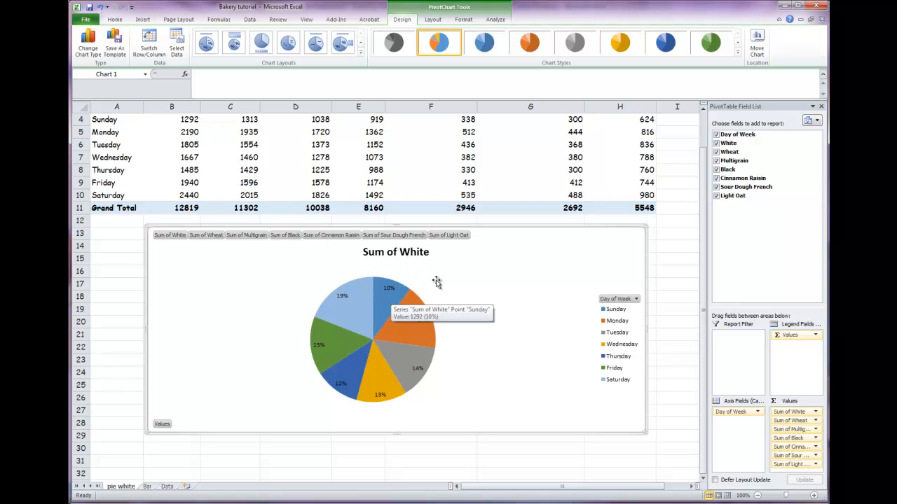
mouse_move(414, 327)
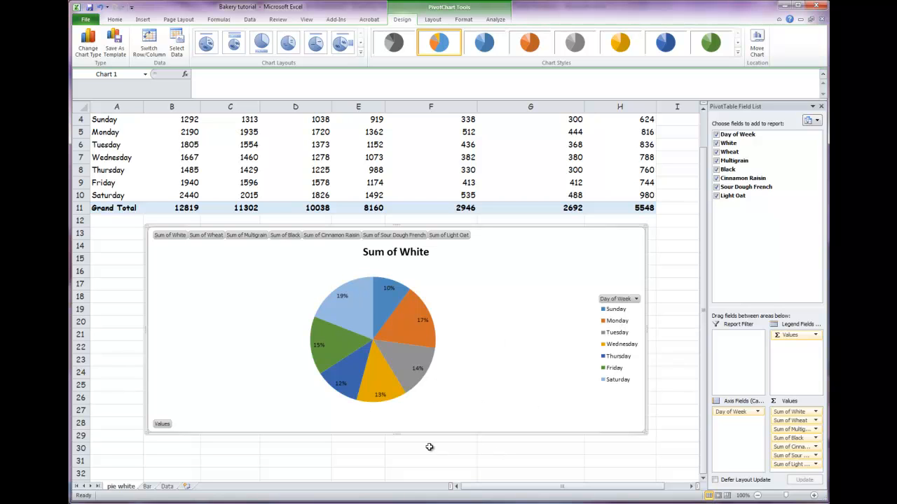
Copy the white bread pie chart into the Word assignment below question 2, starting that question on a new page
right_click(462, 383)
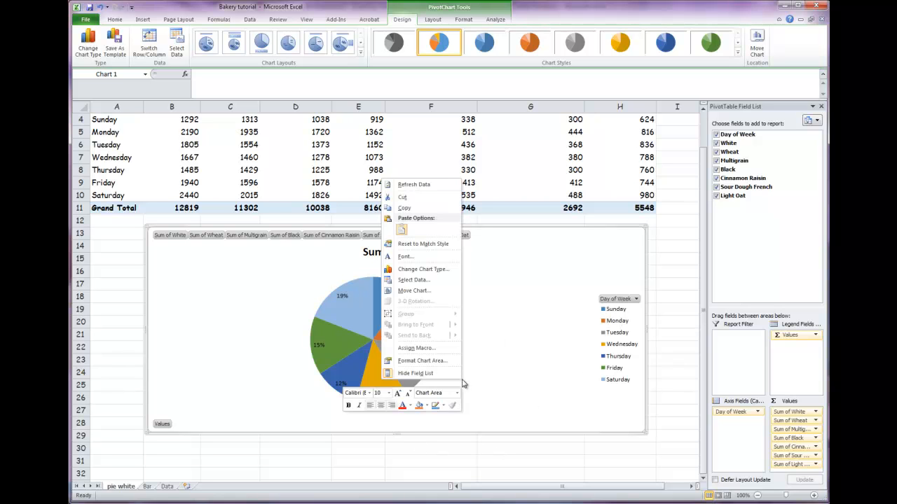
click(412, 208)
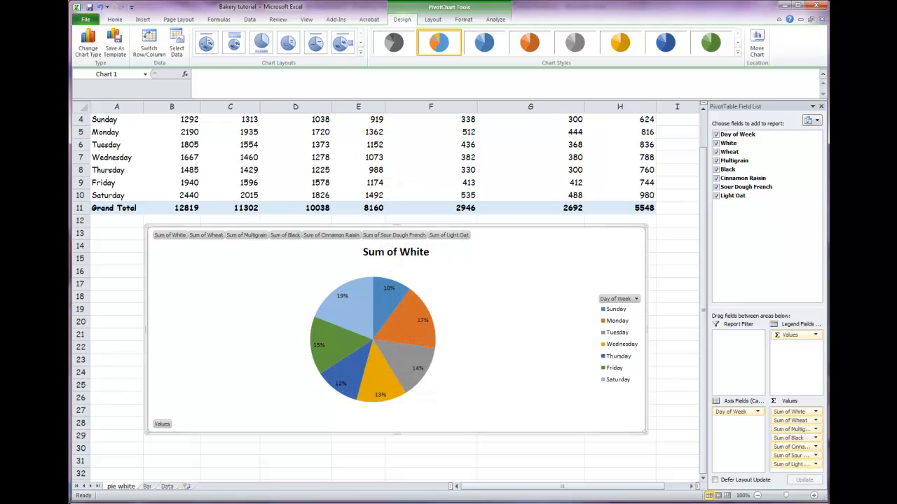
key(alt+Tab)
click(566, 340)
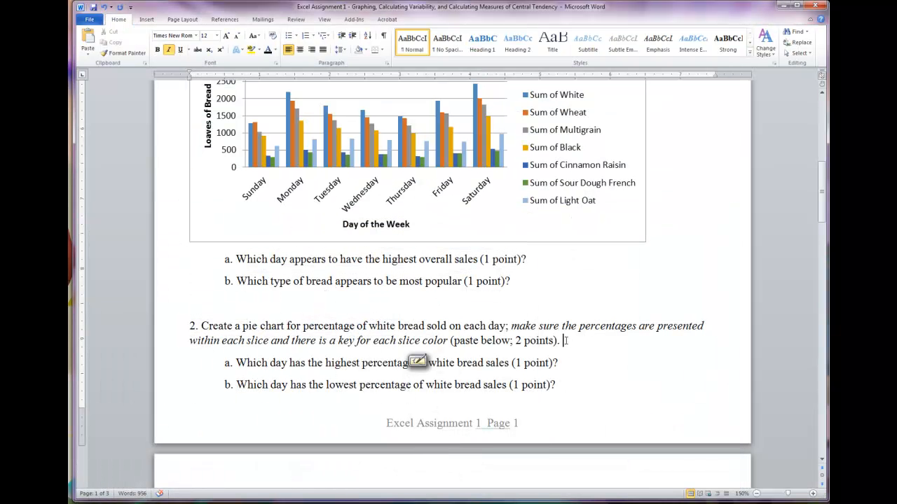
key(Return)
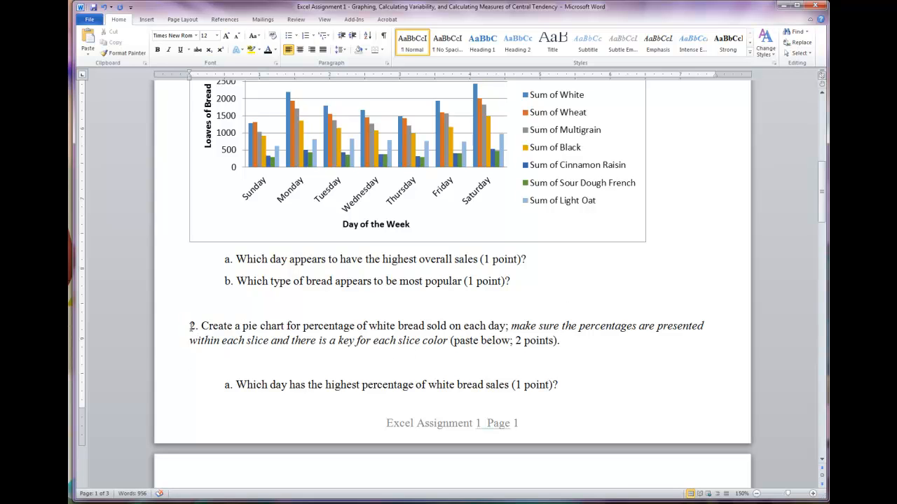
key(ctrl+Return)
scroll(242, 336, down, 4)
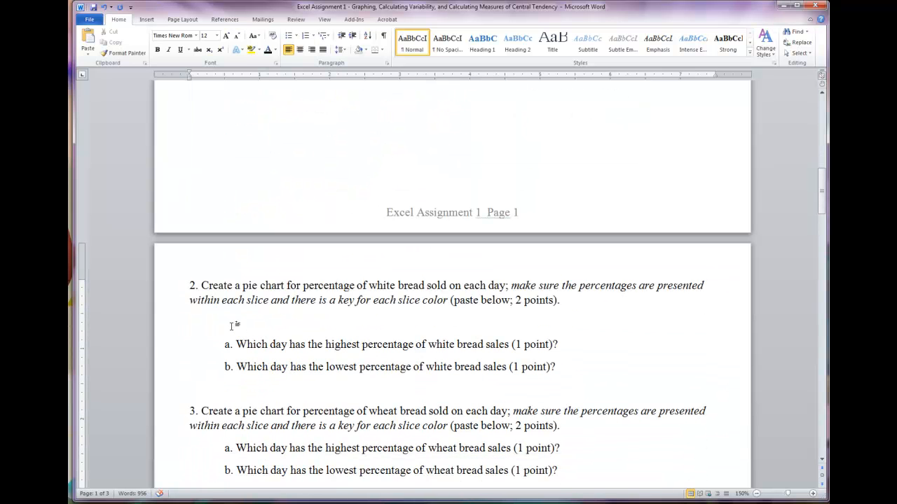
right_click(231, 326)
click(166, 367)
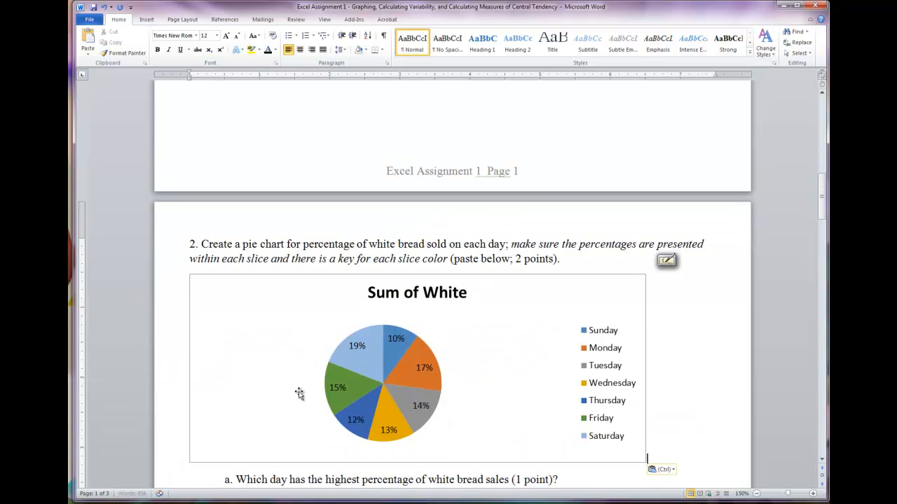
Check question 3 in the Word assignment, and duplicate the "pie white" worksheet in the Excel workbook
scroll(544, 376, down, 3)
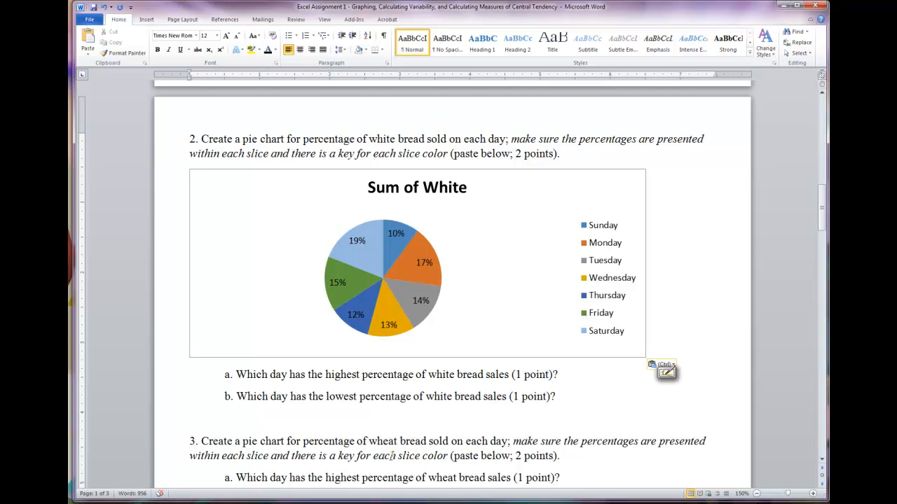
scroll(392, 455, down, 4)
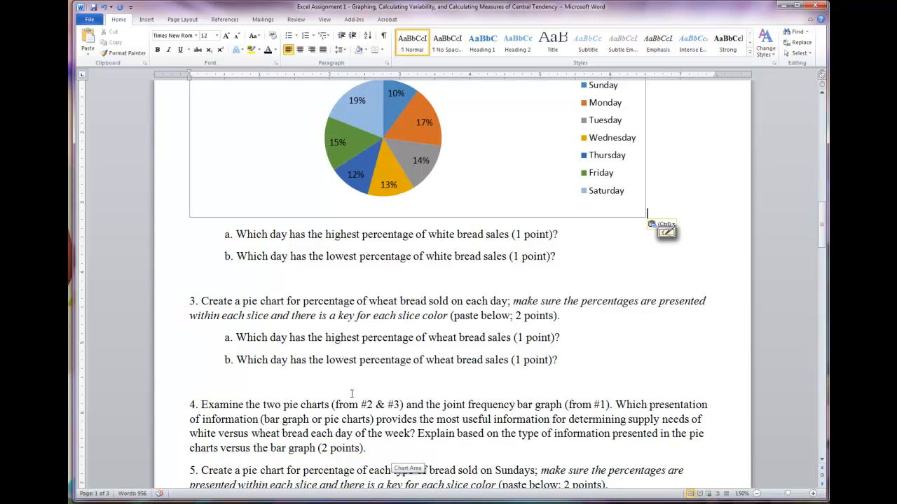
scroll(459, 425, up, 2)
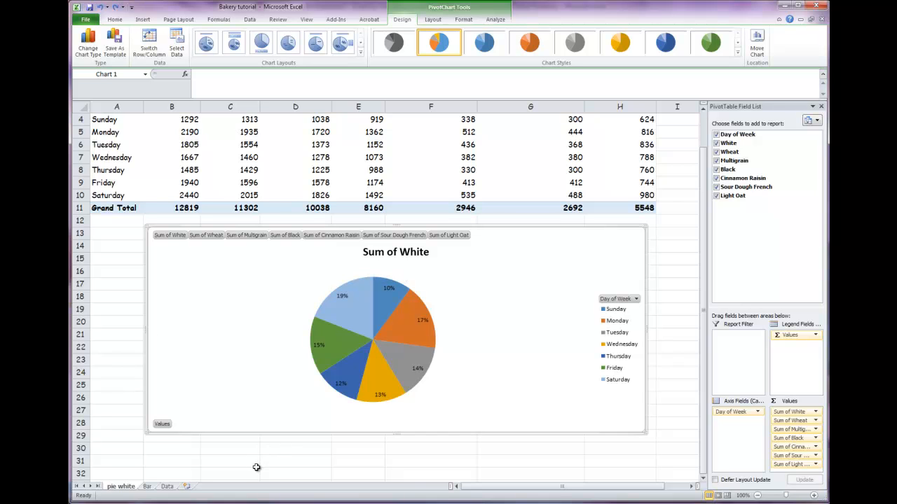
right_click(131, 490)
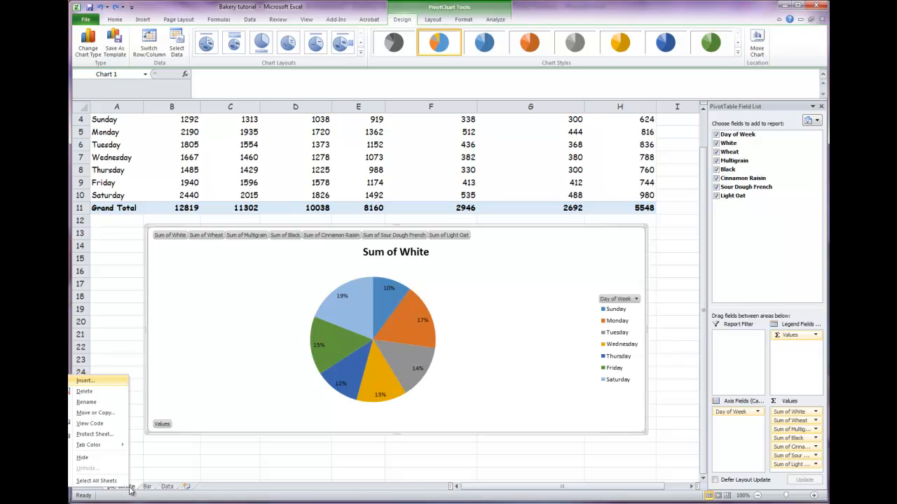
click(97, 414)
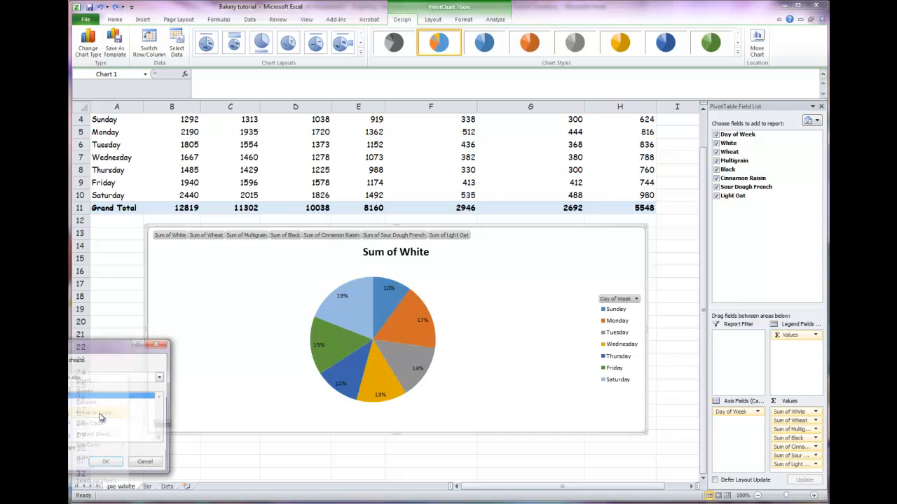
click(106, 465)
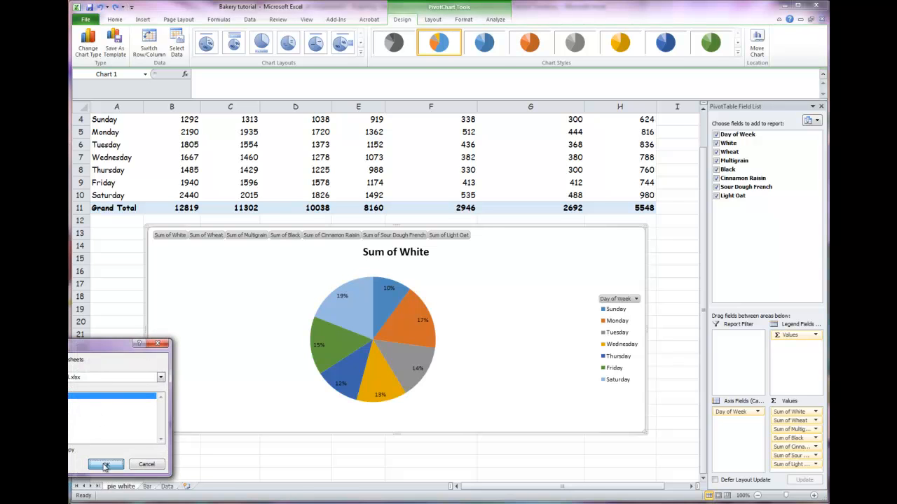
Rename the duplicated worksheet "pie wheat"
right_click(129, 488)
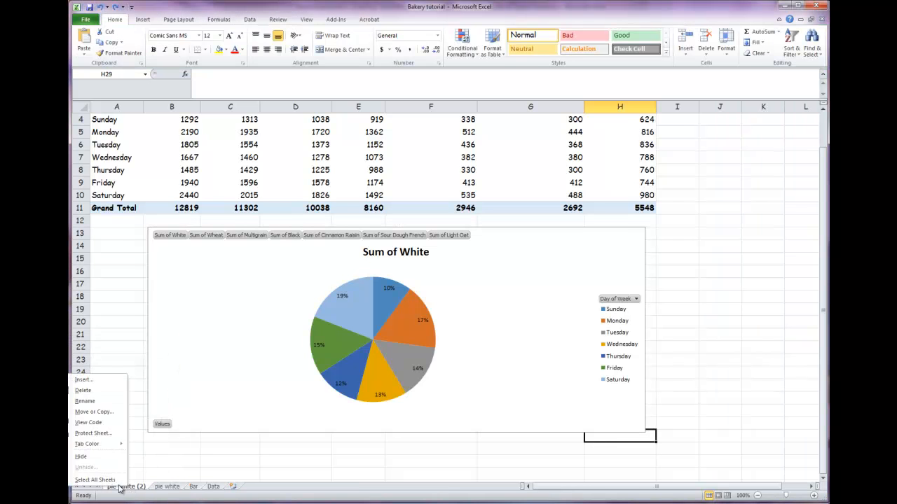
click(85, 400)
click(141, 486)
key(BackSpace)
key(BackSpace)
key(BackSpace)
key(BackSpace)
key(BackSpace)
key(BackSpace)
key(BackSpace)
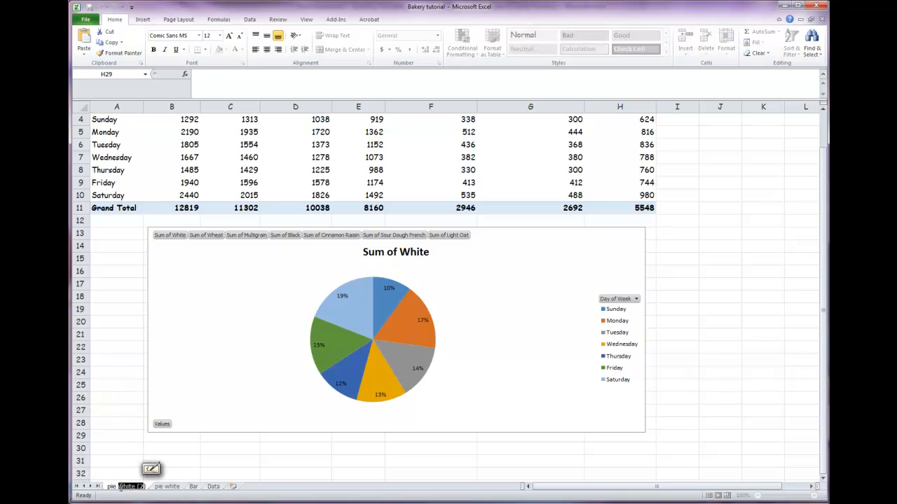
text(eat))
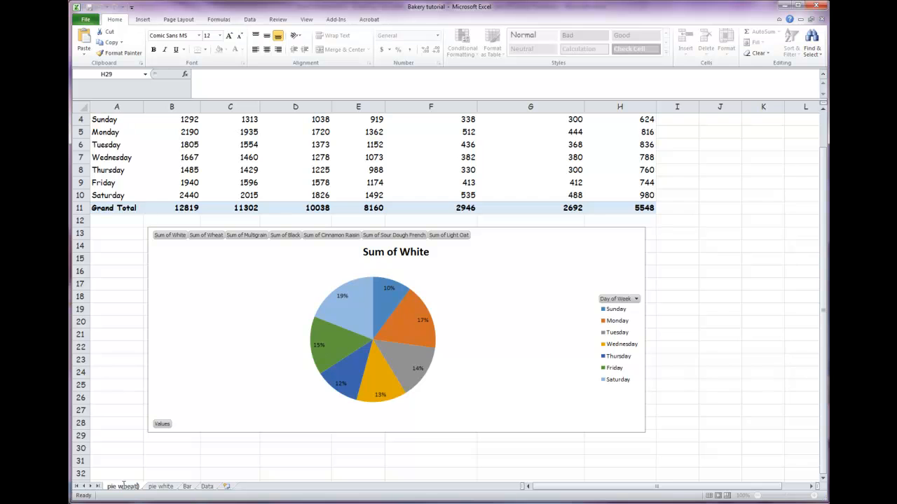
key(BackSpace)
key(Return)
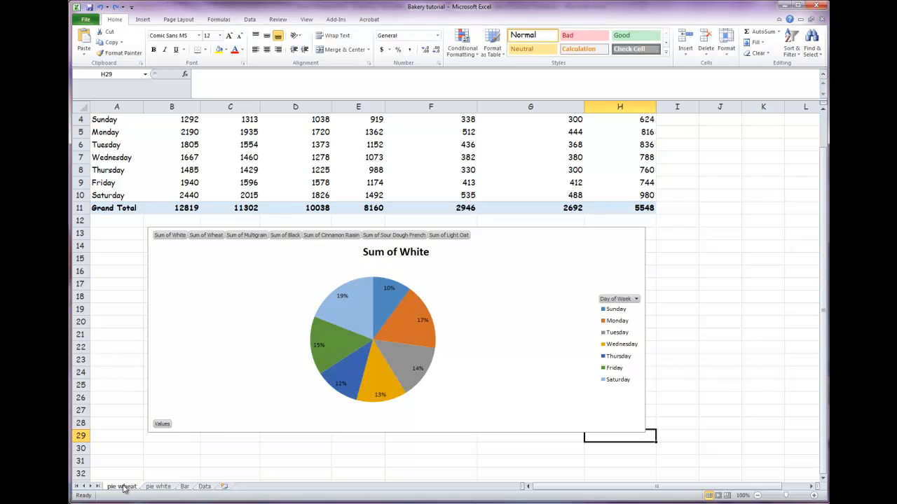
Place Sum of Wheat ahead of Sum of White in the pie chart's values, and copy the chart below question 3 in Word
click(576, 267)
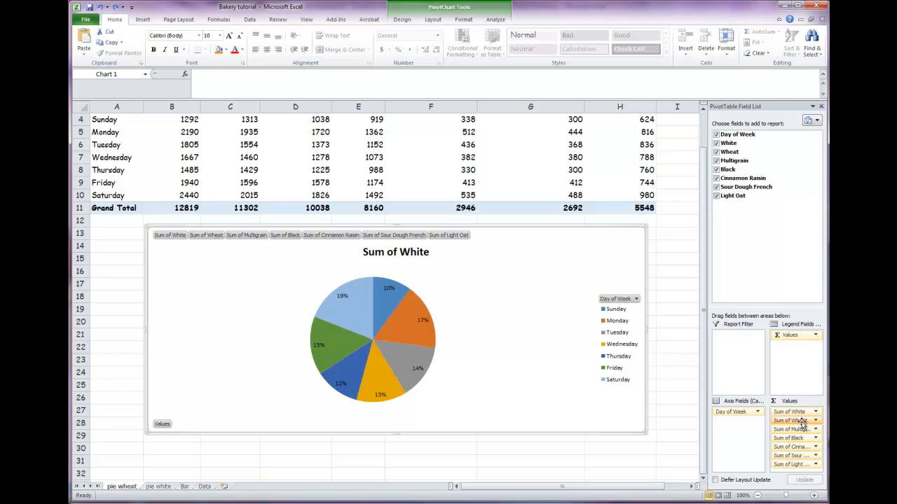
drag(803, 423, 800, 411)
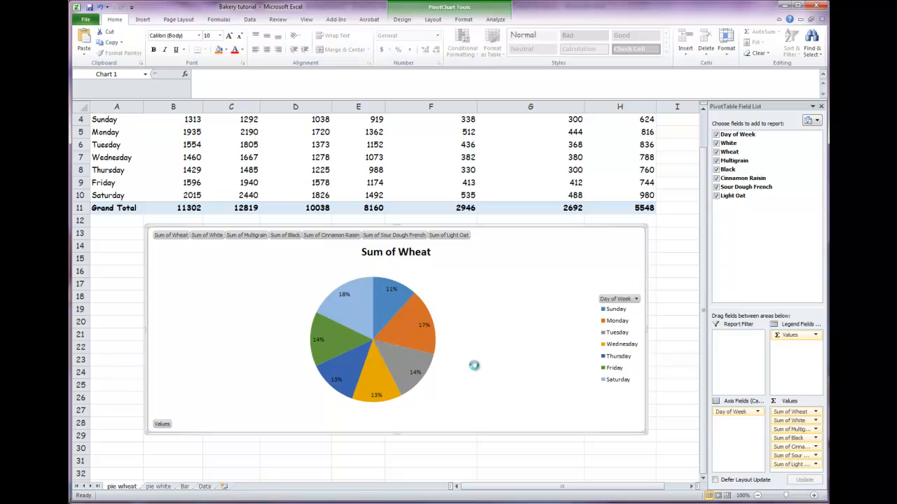
key(alt+Tab)
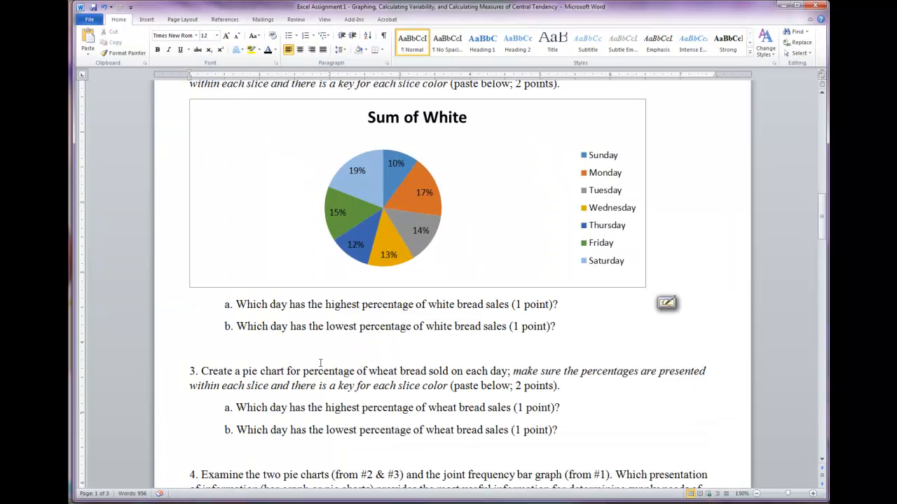
click(565, 385)
key(Return)
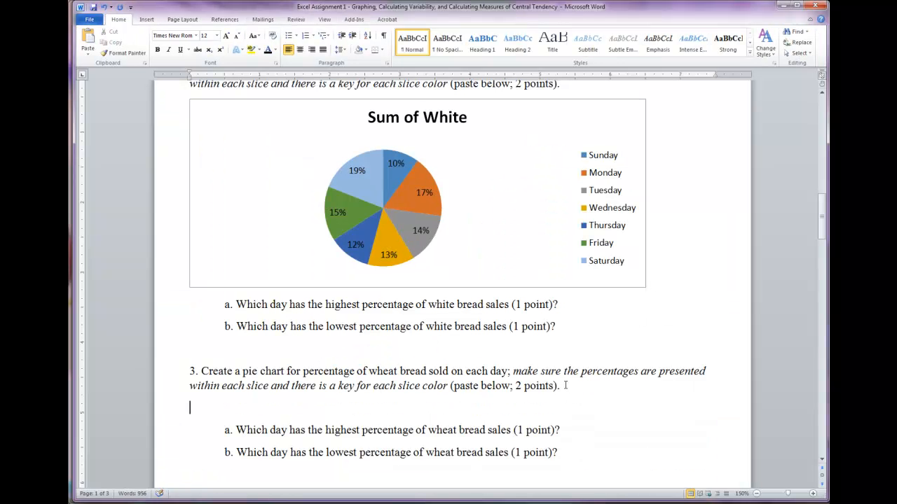
key(ctrl+v)
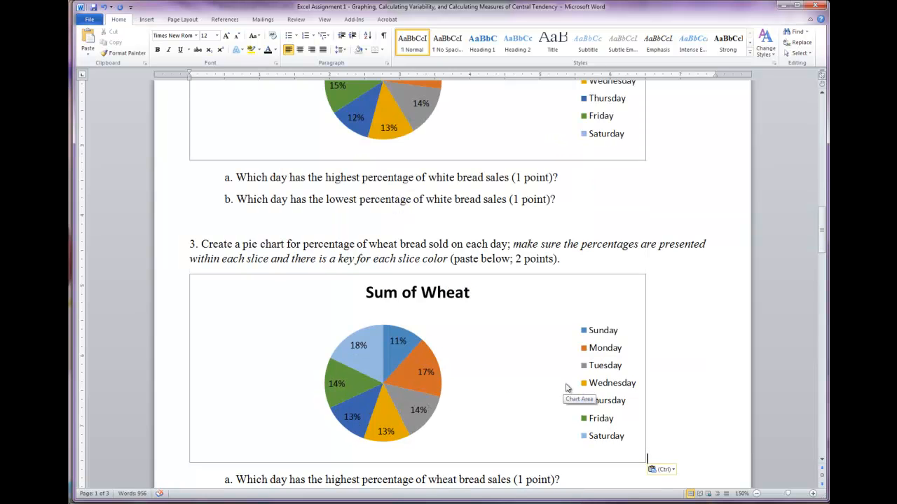
Compare the pasted white and wheat pie charts, and review question 4 alongside the bar graph from question 1
scroll(690, 378, up, 2)
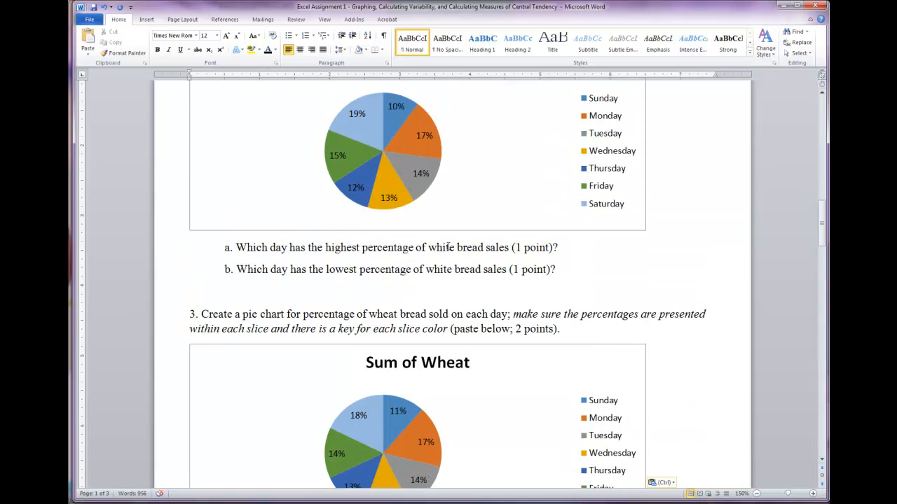
scroll(448, 247, up, 3)
scroll(490, 364, down, 3)
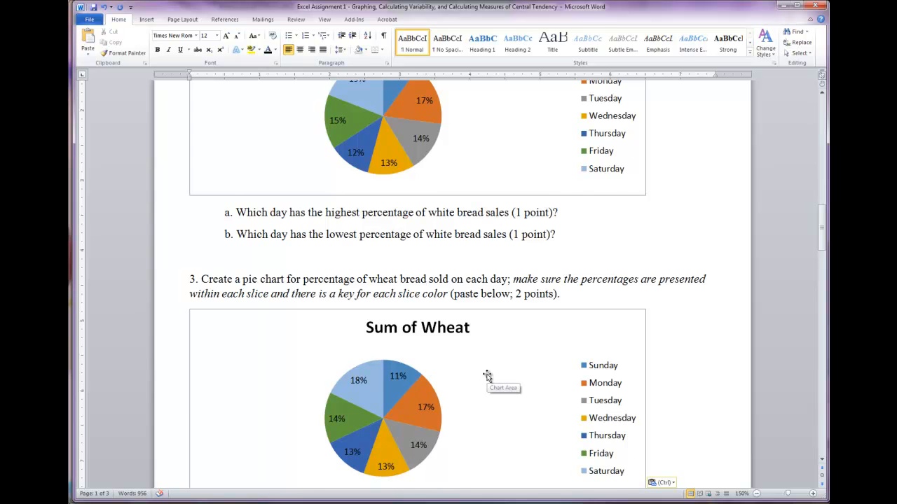
scroll(491, 379, up, 2)
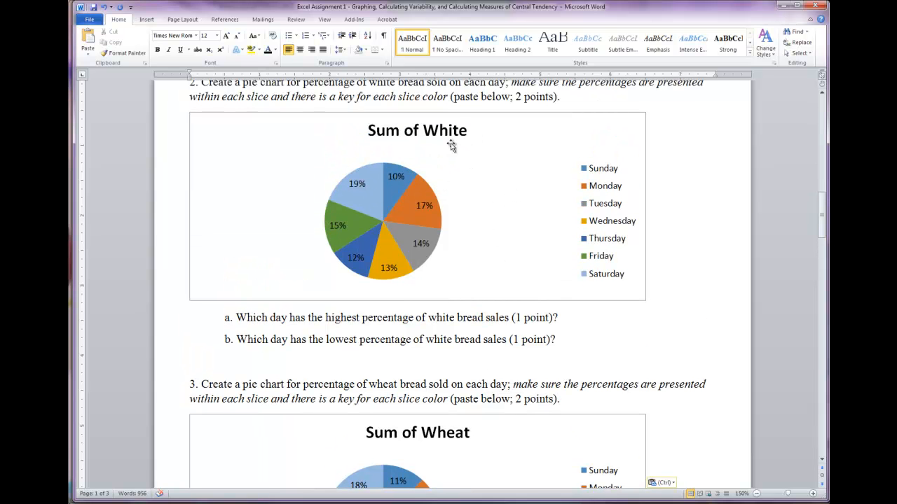
scroll(651, 418, down, 3)
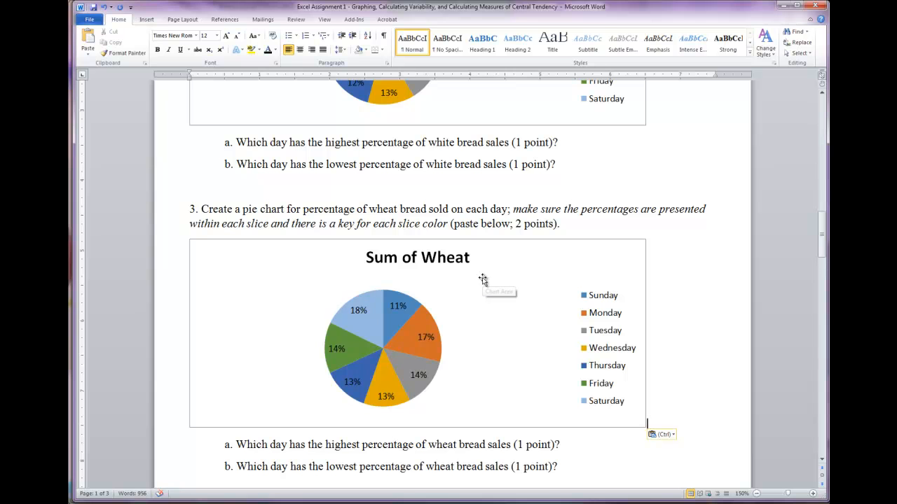
scroll(572, 437, down, 1)
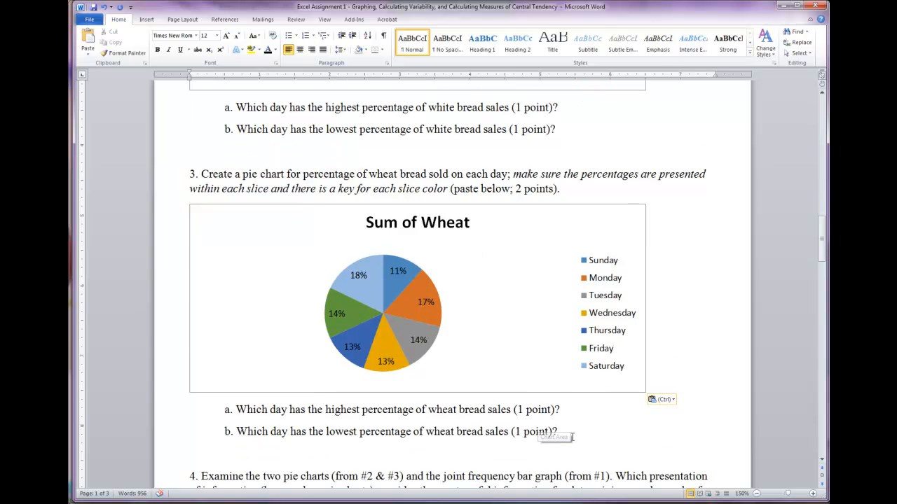
scroll(572, 437, down, 2)
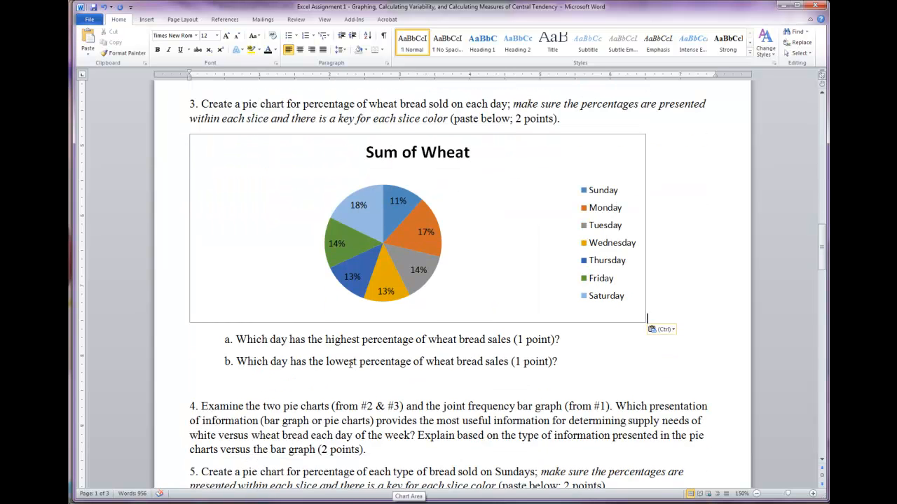
scroll(413, 341, down, 3)
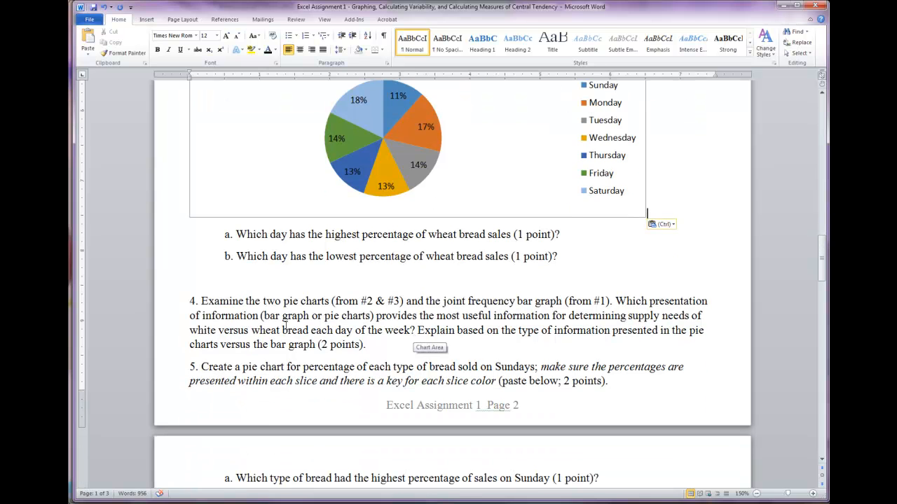
scroll(274, 350, up, 10)
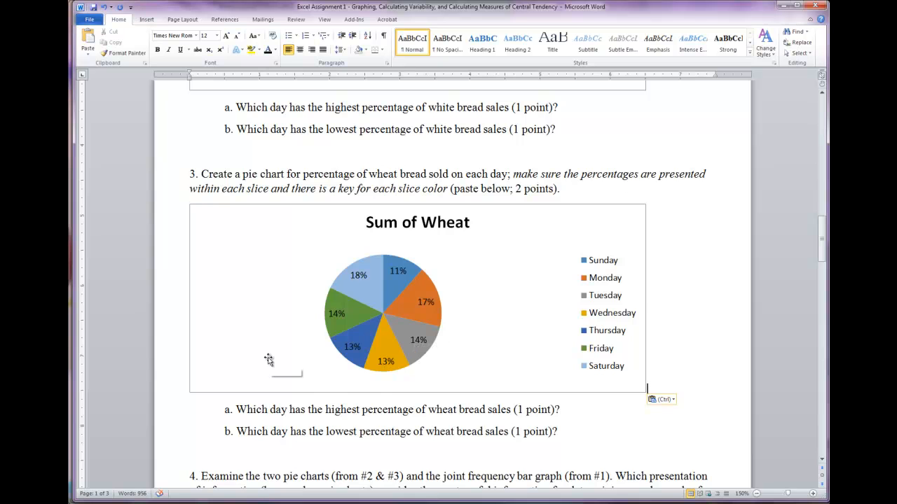
scroll(270, 358, up, 20)
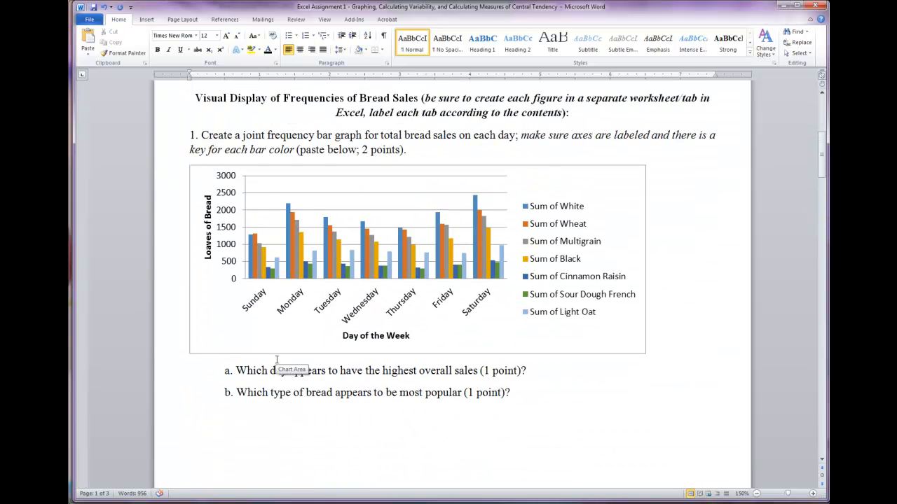
Insert a page break before question 5 in the Word assignment, and look over the surrounding questions
scroll(276, 359, down, 20)
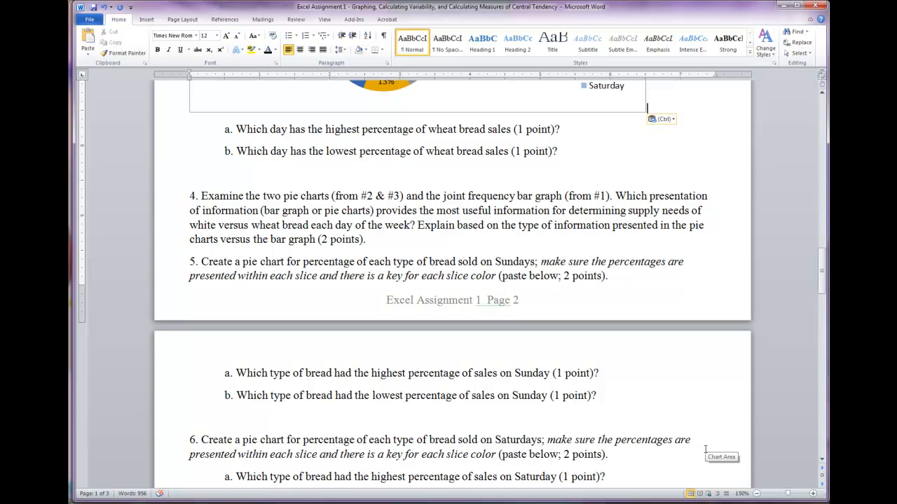
click(190, 260)
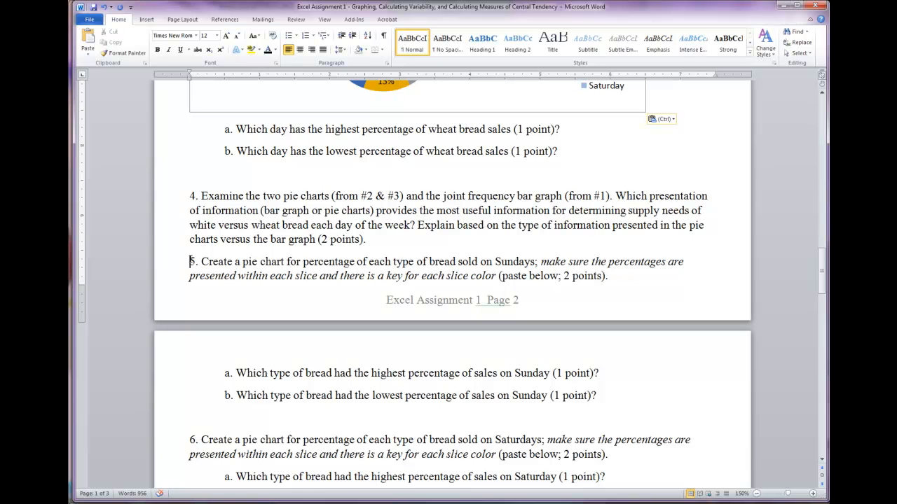
key(ctrl+Return)
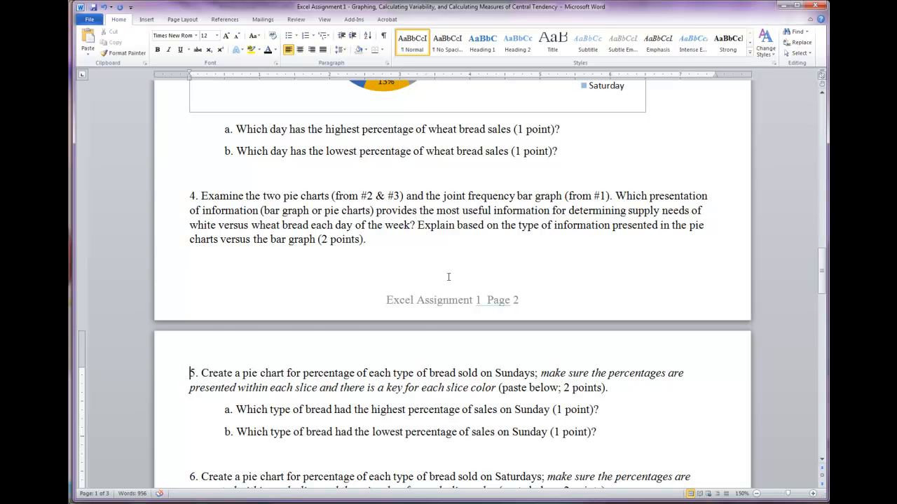
scroll(448, 277, down, 6)
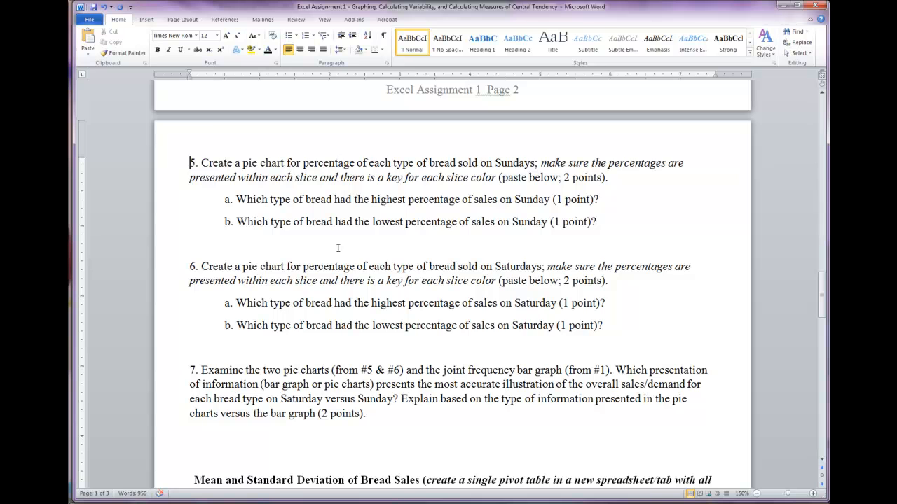
scroll(338, 248, up, 12)
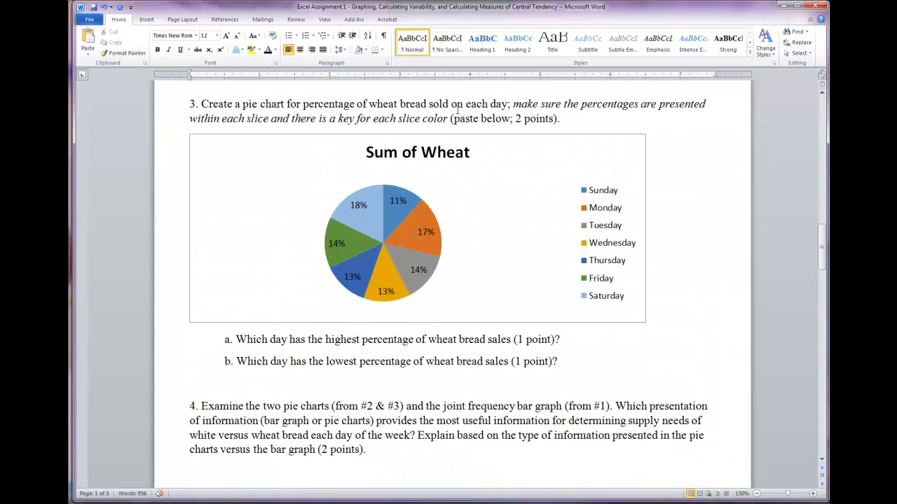
Read questions 5 and 6 on the Sunday and Saturday pie charts, and compare them with the wheat pie chart under question 3
scroll(464, 130, down, 10)
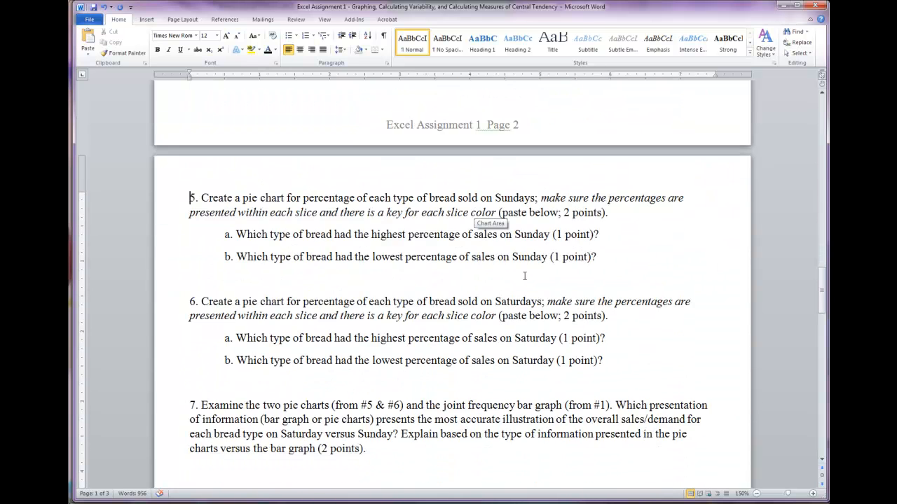
scroll(606, 312, up, 5)
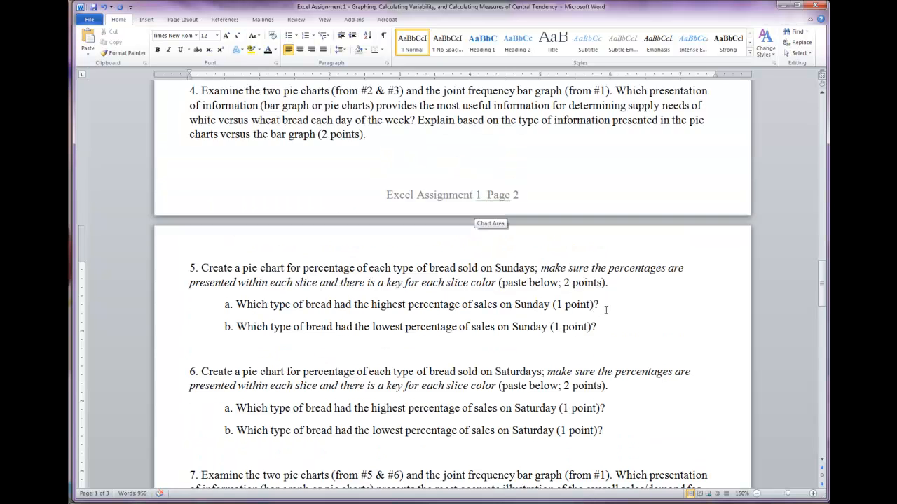
scroll(593, 315, down, 3)
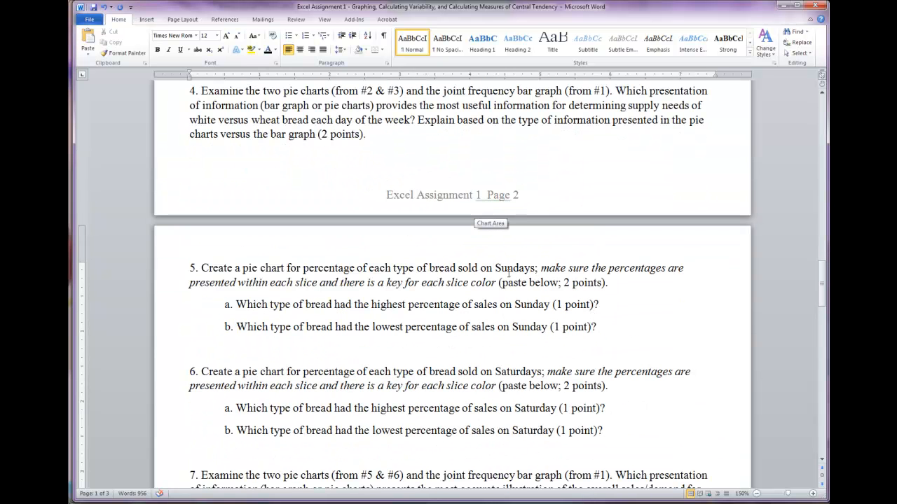
scroll(508, 274, up, 8)
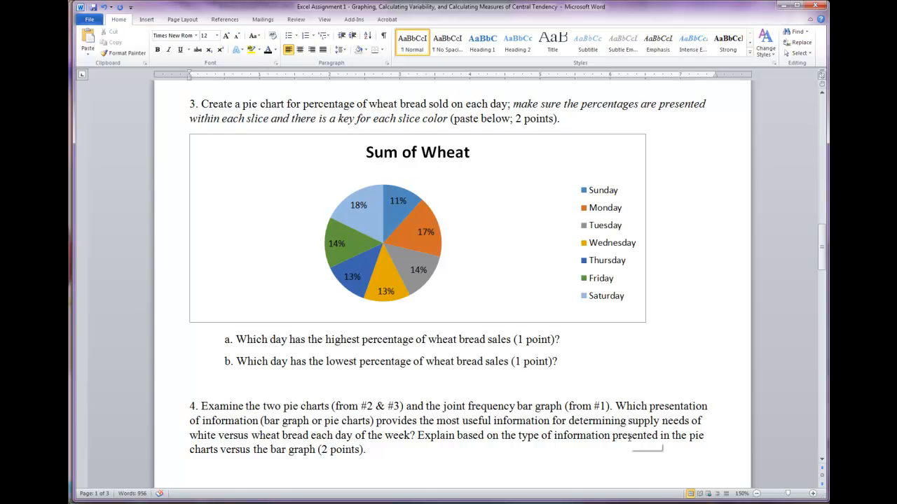
scroll(505, 390, down, 8)
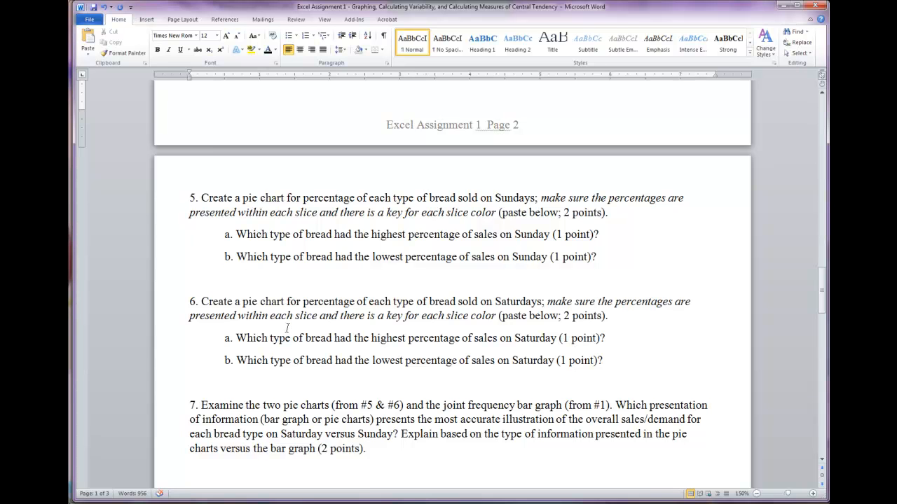
scroll(564, 314, up, 7)
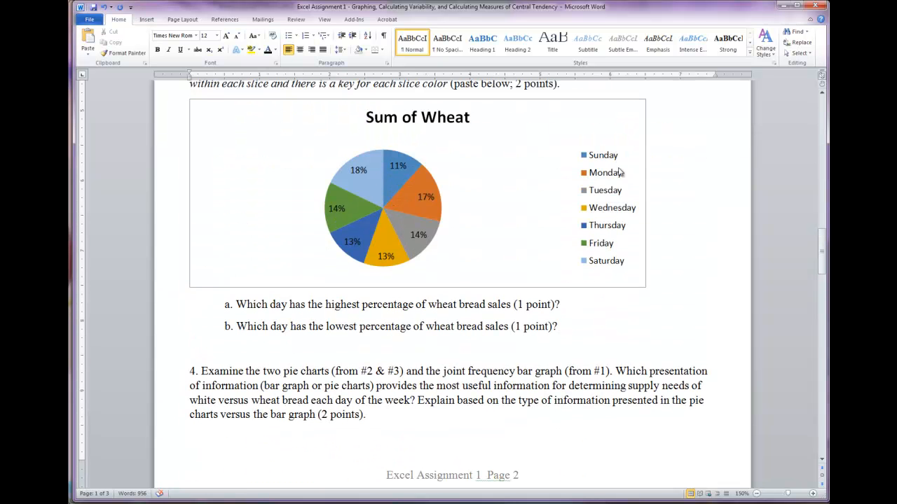
scroll(540, 322, down, 8)
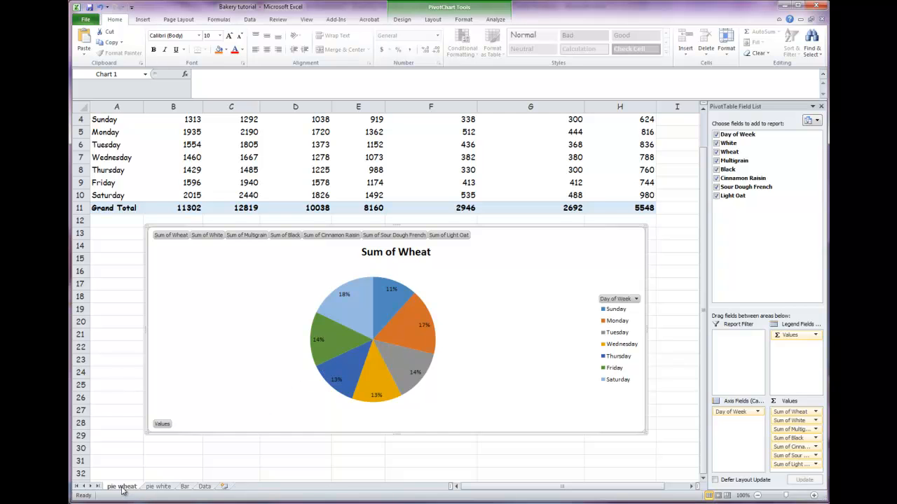
In the Excel workbook, make a copy of the "pie wheat" worksheet and place it ahead of the other sheets
right_click(122, 488)
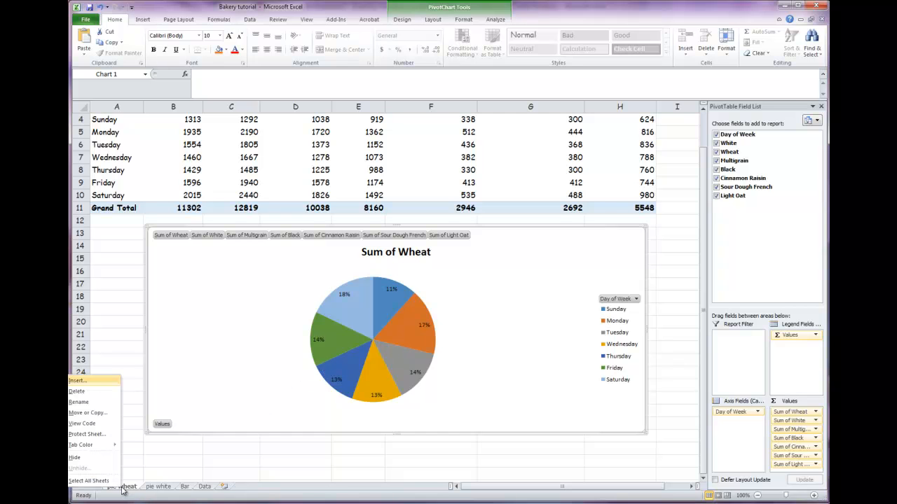
click(77, 414)
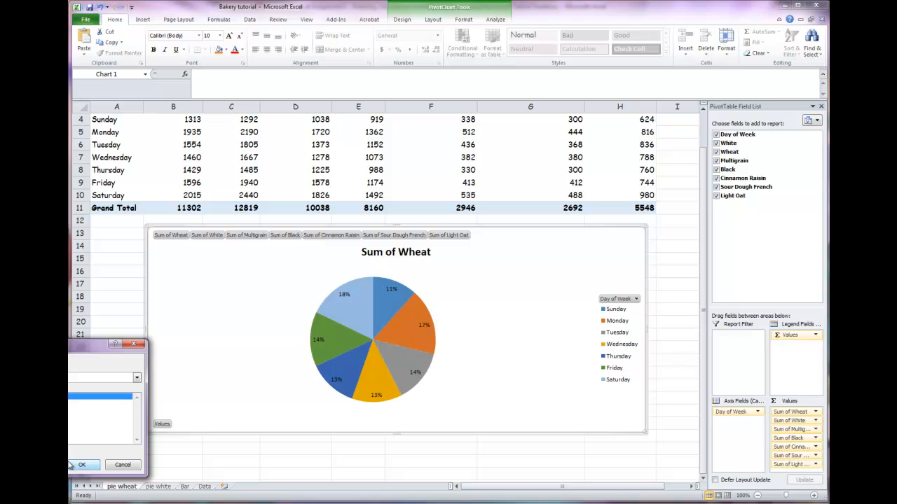
click(72, 465)
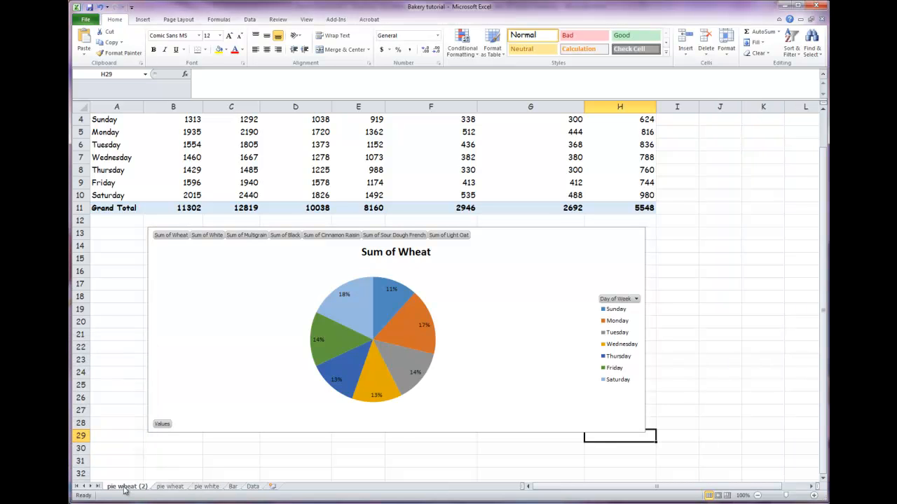
key(alt+Tab)
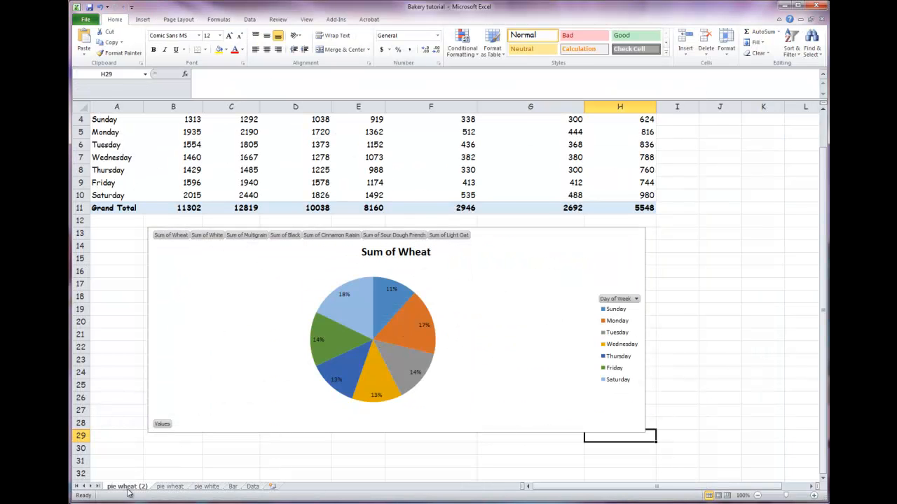
Rename the copied wheat worksheet "pie Sunday"
right_click(128, 491)
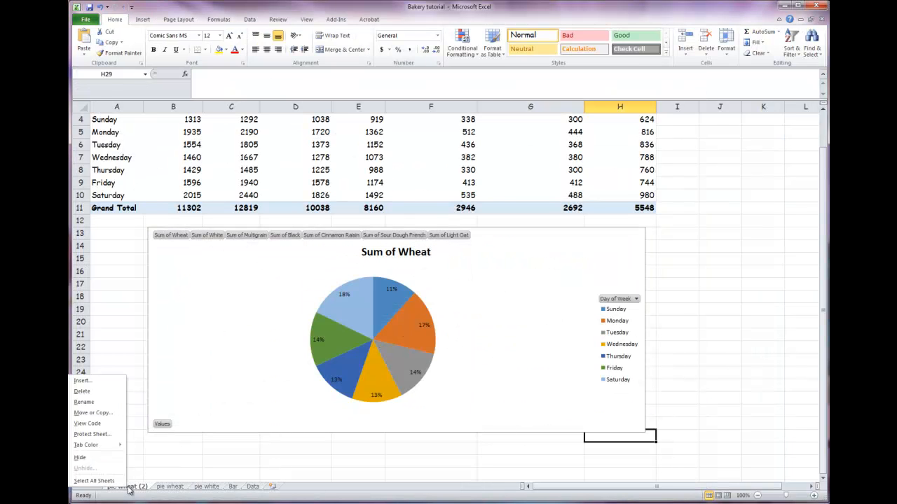
click(93, 398)
text(pie)
key(Return)
text(Sunday)
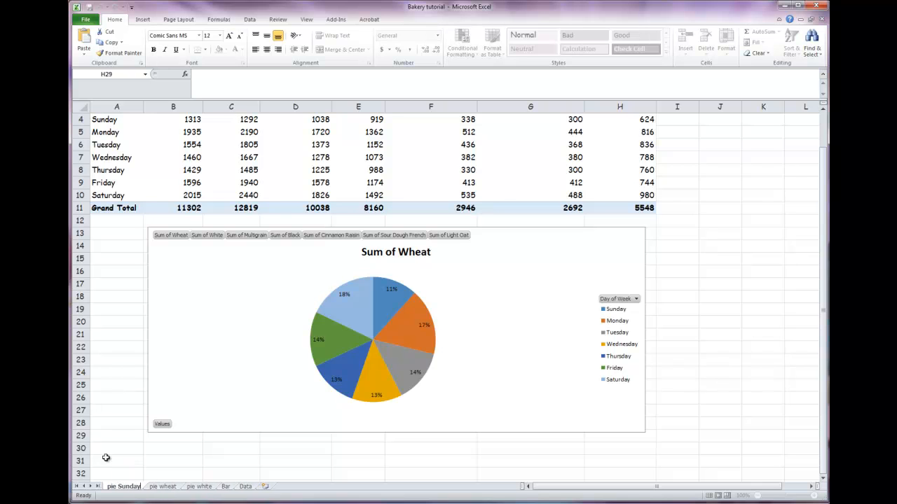
click(432, 460)
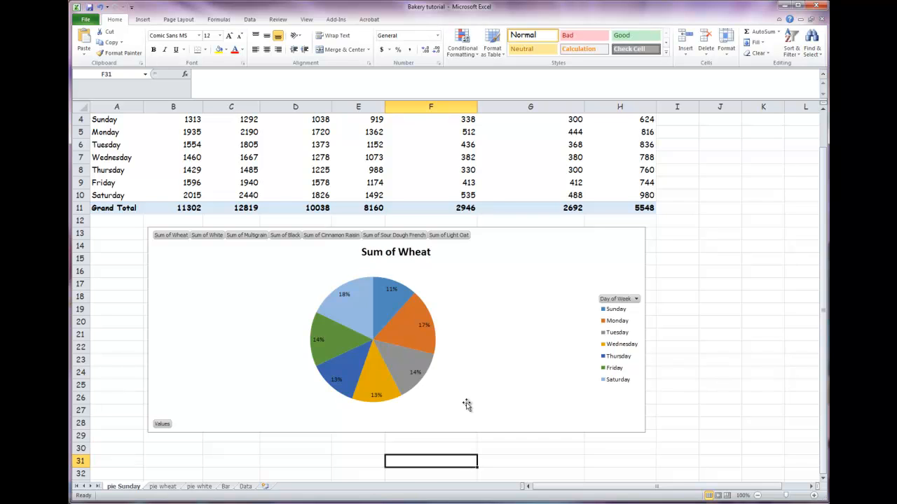
Switch the pie chart's rows and columns so it shows Sunday sales by bread type, and enlarge the chart
click(485, 337)
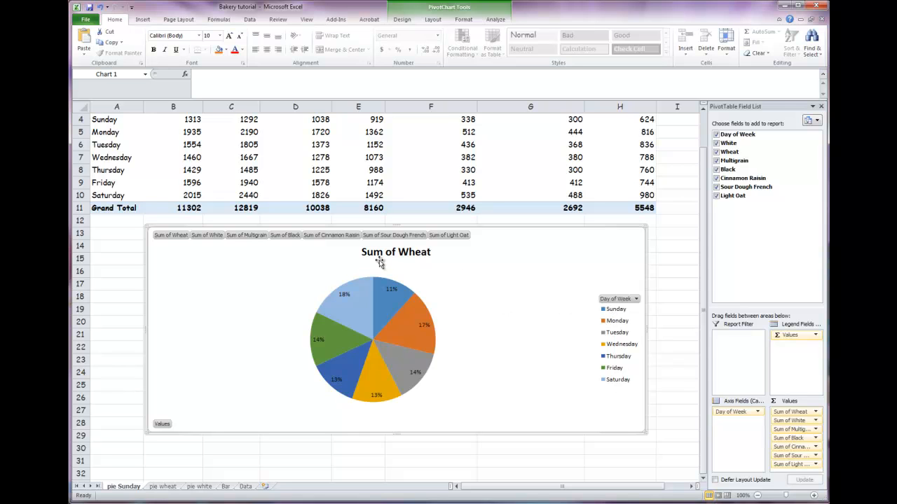
click(403, 20)
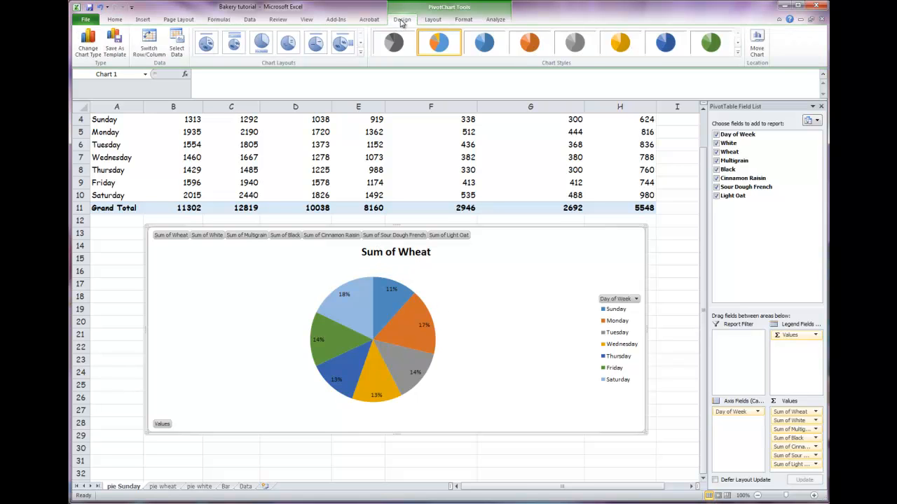
click(160, 56)
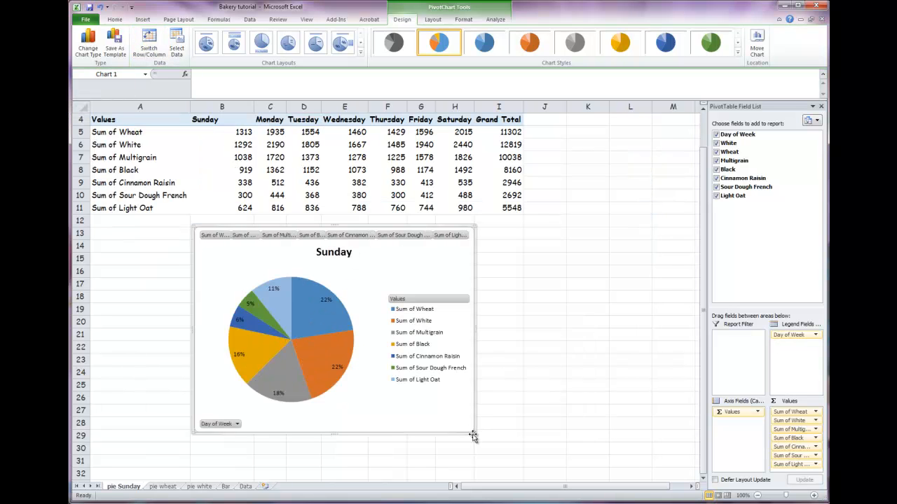
drag(474, 432, 639, 472)
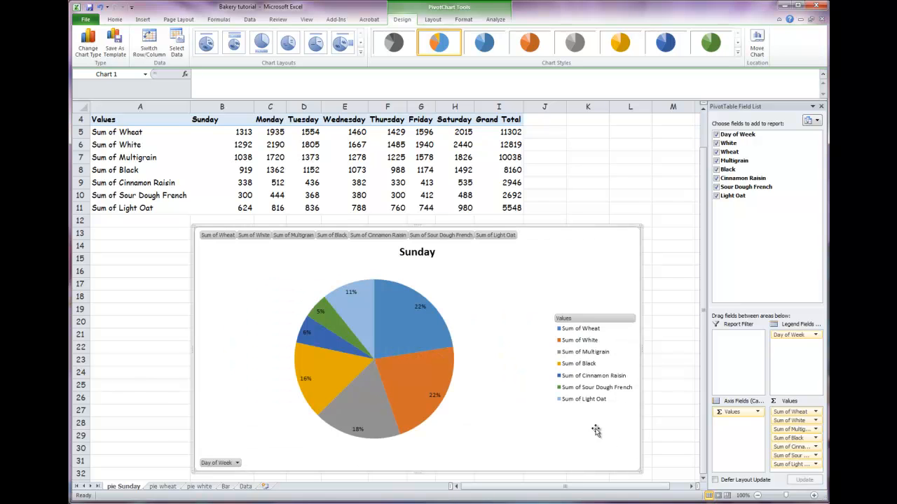
scroll(594, 426, down, 1)
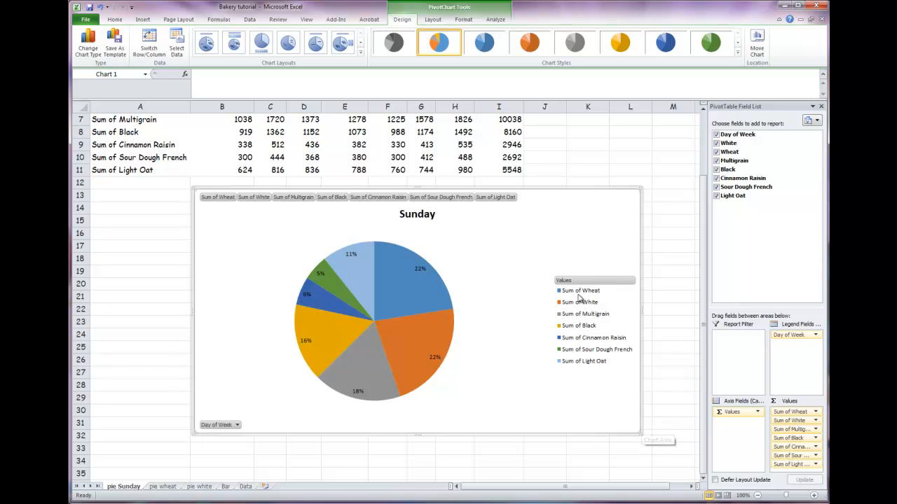
mouse_move(389, 394)
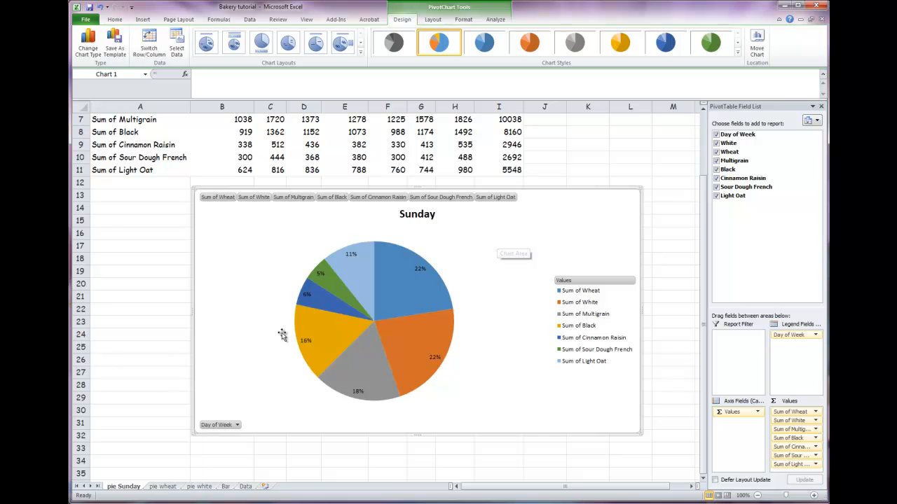
Check the wheat and white pie sheets, and copy the Sunday pie chart below question 5 in Word
click(163, 487)
click(198, 487)
click(163, 488)
click(133, 487)
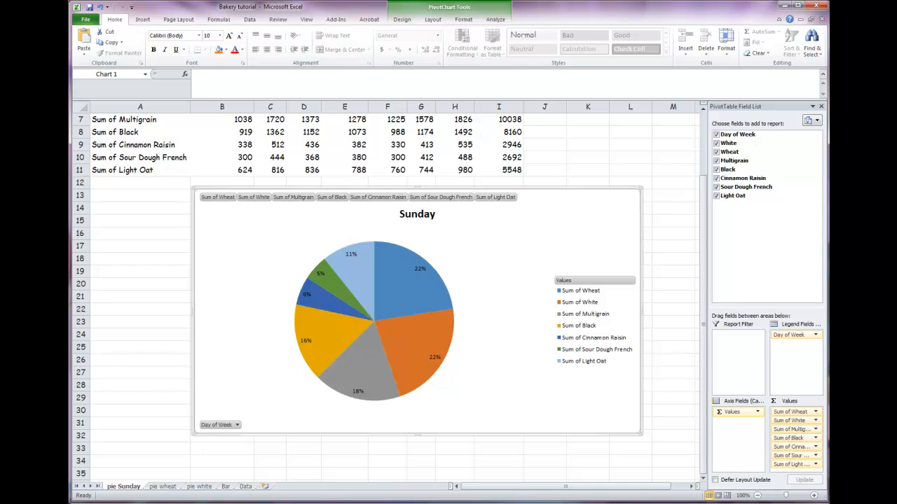
key(alt+Tab)
click(624, 215)
key(ctrl+v)
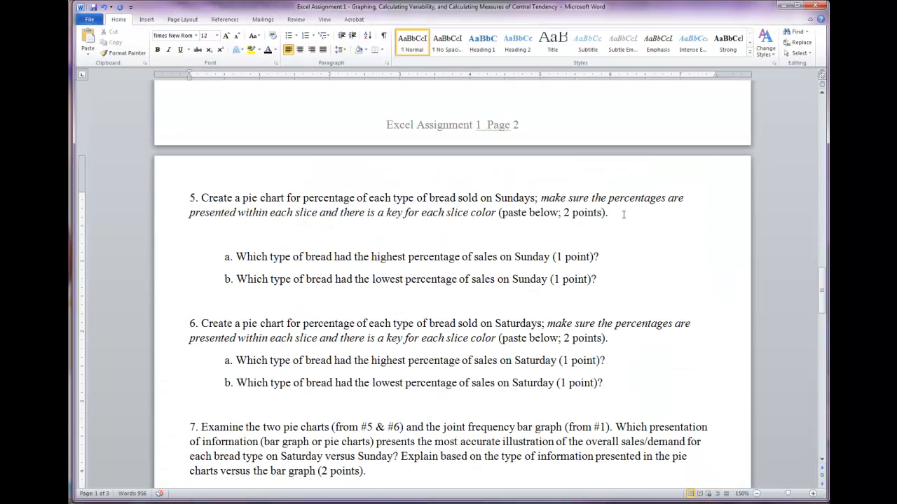
Review the pasted Sunday pie chart against question 5's parts a and b, and read questions 6 and 7
scroll(454, 285, down, 5)
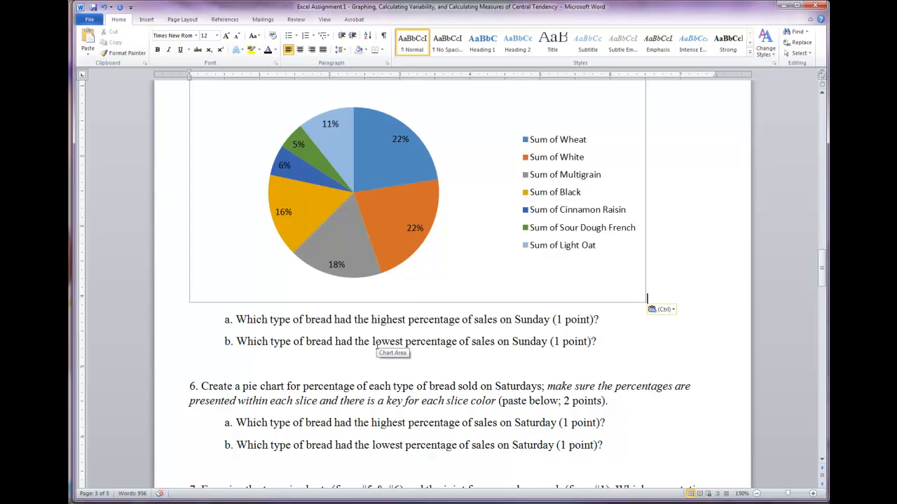
scroll(387, 330, up, 3)
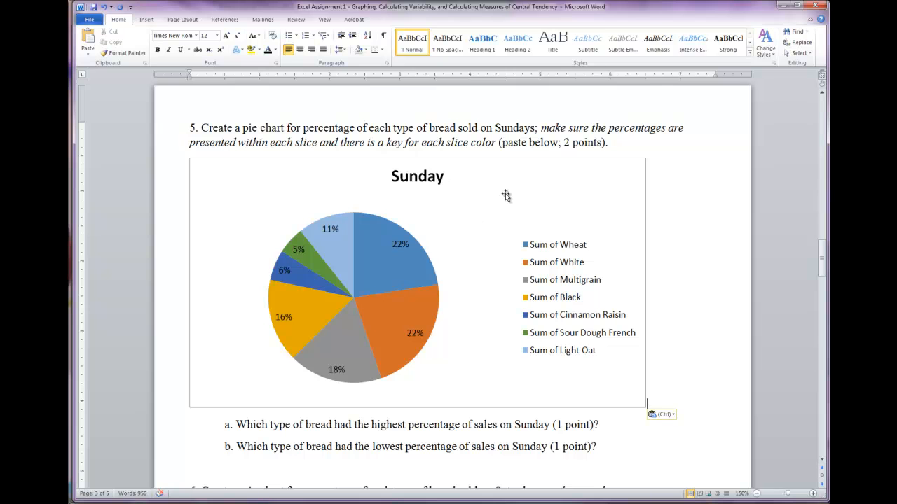
scroll(426, 394, down, 5)
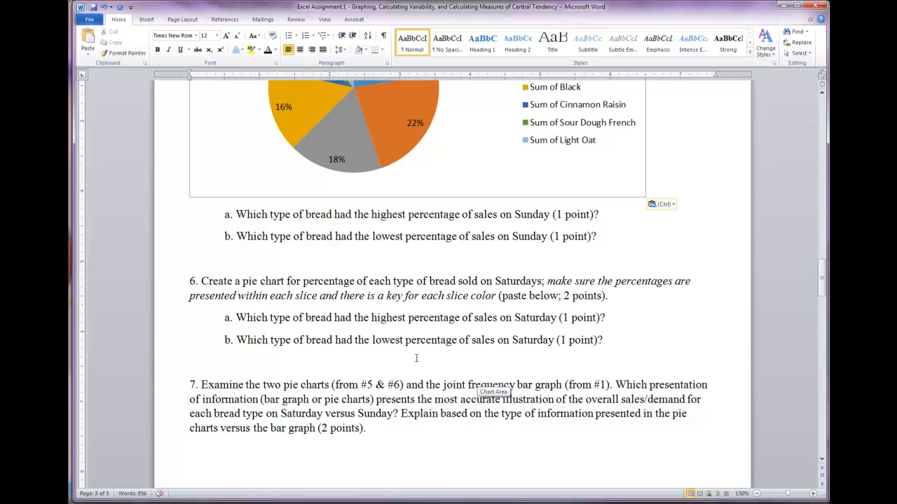
scroll(416, 358, up, 5)
scroll(483, 336, down, 4)
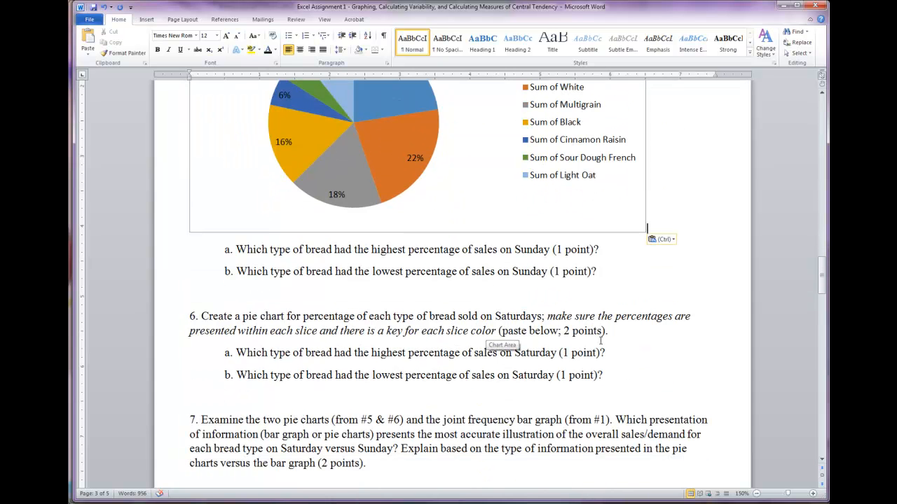
Return to the Excel workbook and create a copy of the "pie Sunday" worksheet ahead of the other sheets
key(alt+Tab)
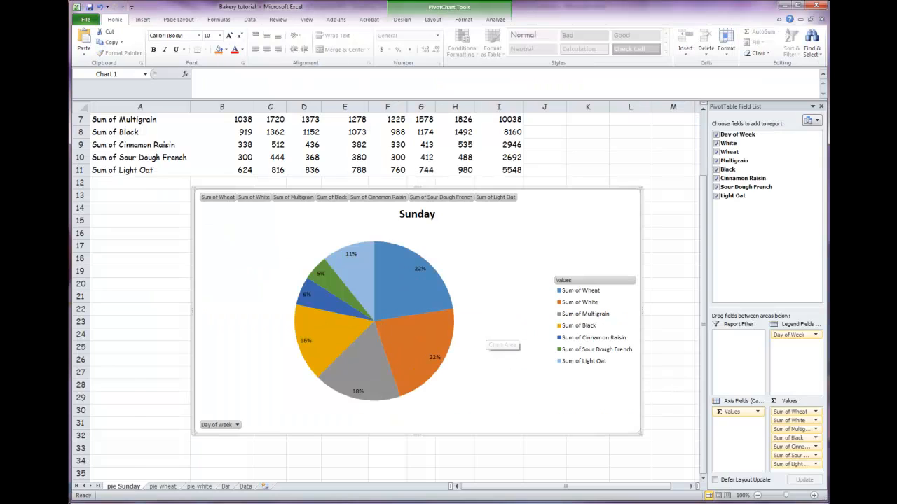
right_click(133, 491)
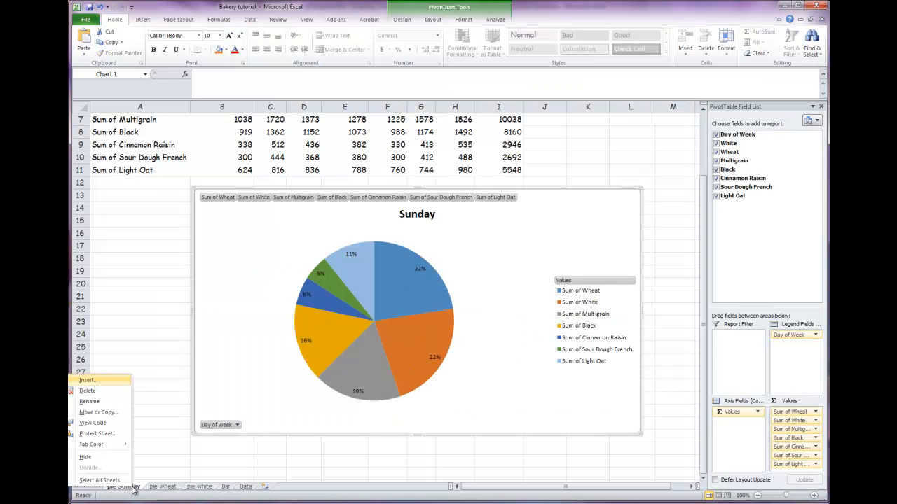
click(109, 421)
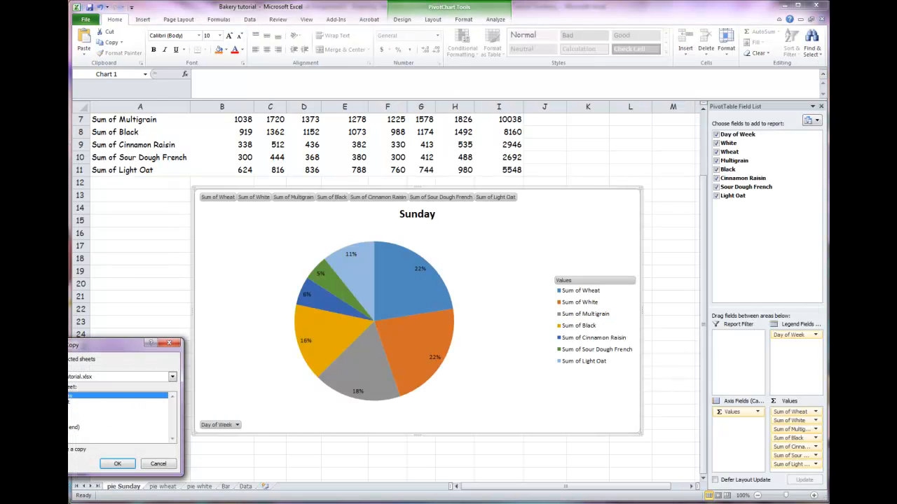
click(117, 464)
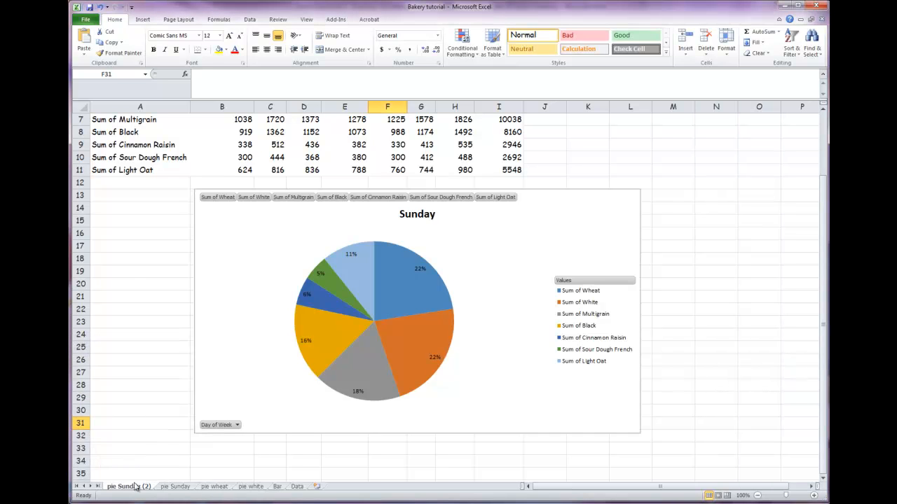
Rename the copied Sunday worksheet "pie Saturday" and select its pie chart
right_click(137, 488)
click(91, 400)
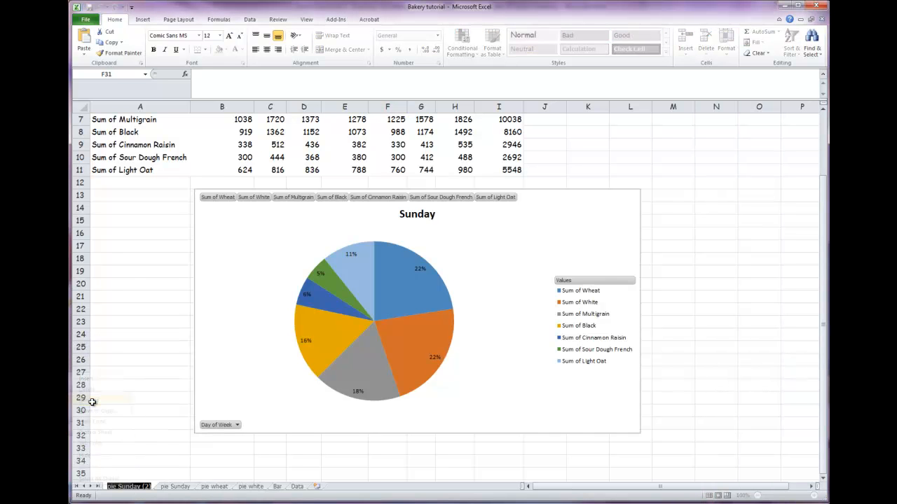
click(148, 486)
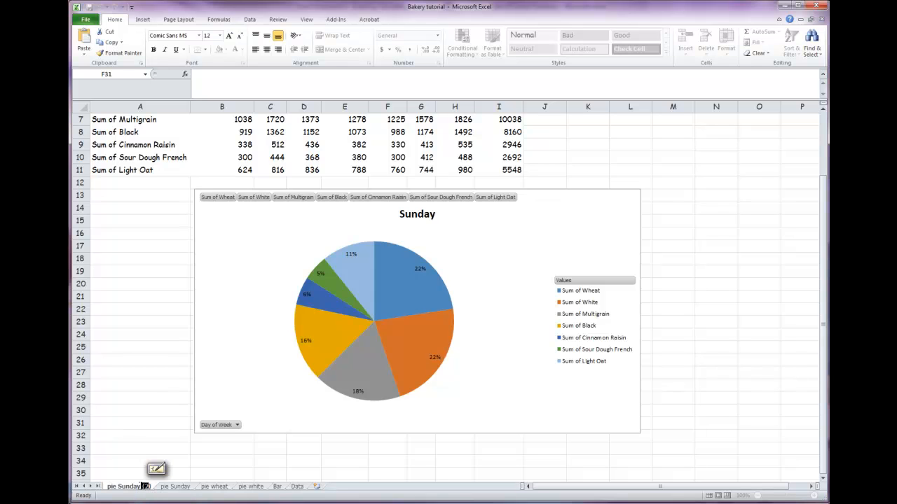
key(BackSpace)
text(Saturday)
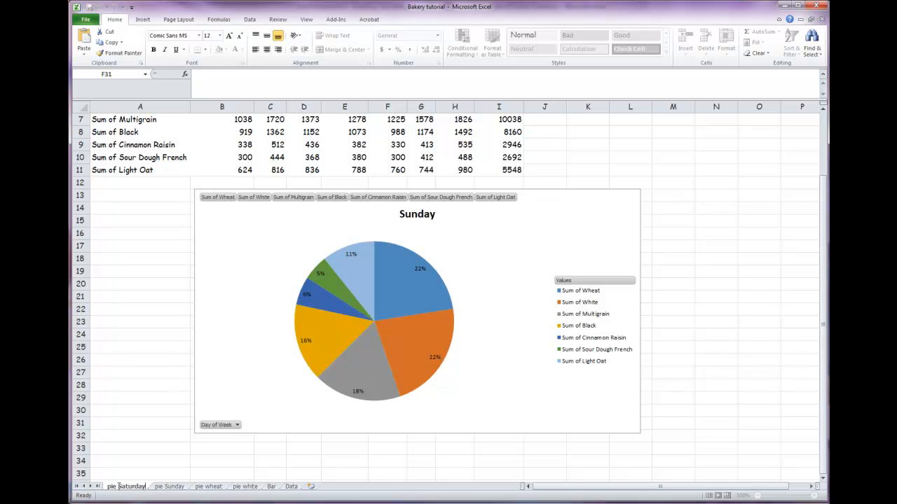
key(Return)
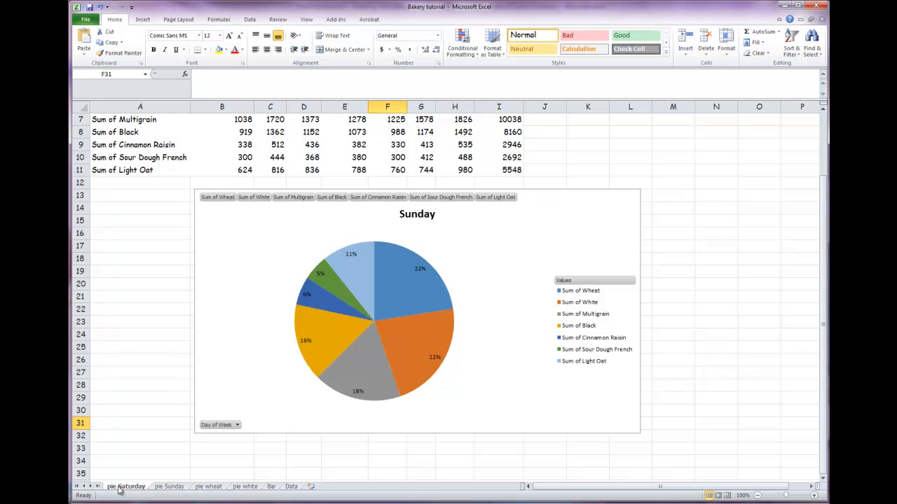
click(519, 288)
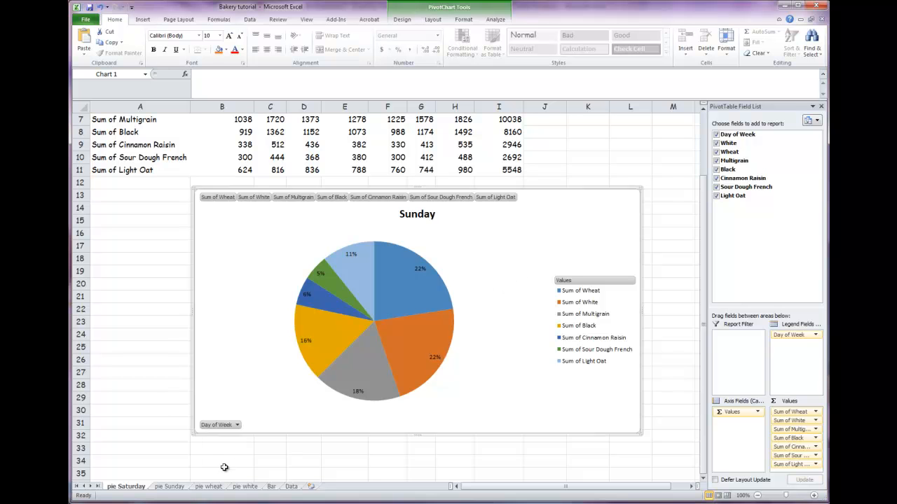
Check the Bar worksheet, and filter the "pie Saturday" chart's Day of Week field to show only Saturday
click(291, 487)
click(271, 486)
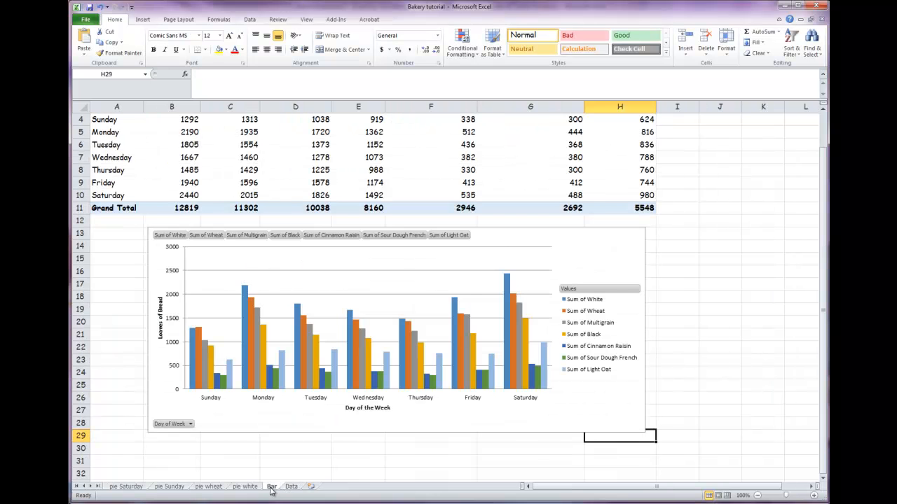
scroll(173, 209, up, 1)
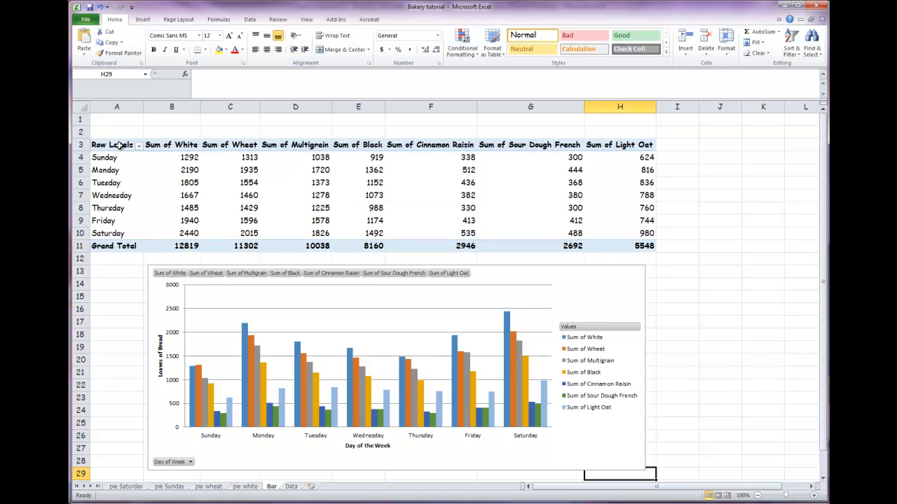
click(126, 486)
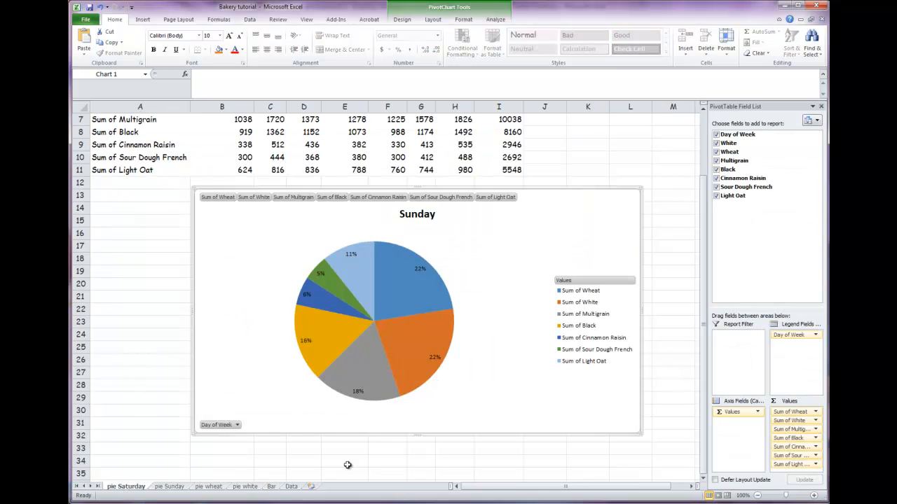
click(236, 425)
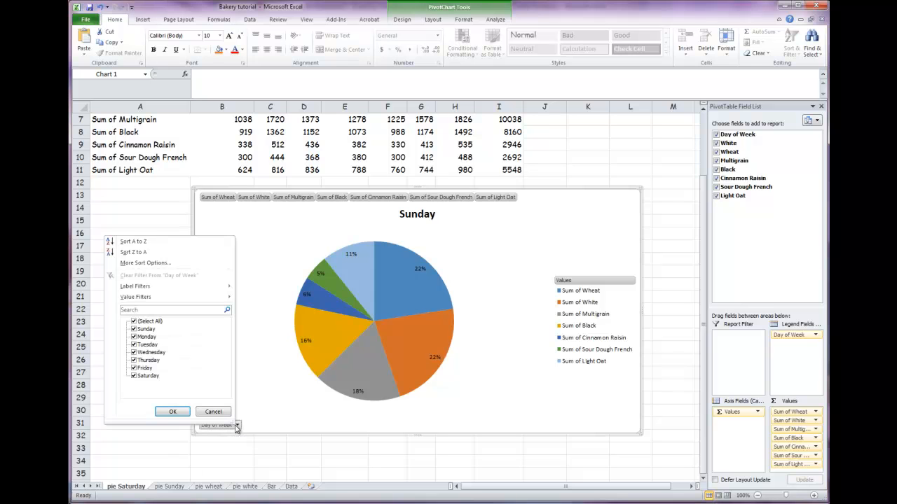
click(134, 321)
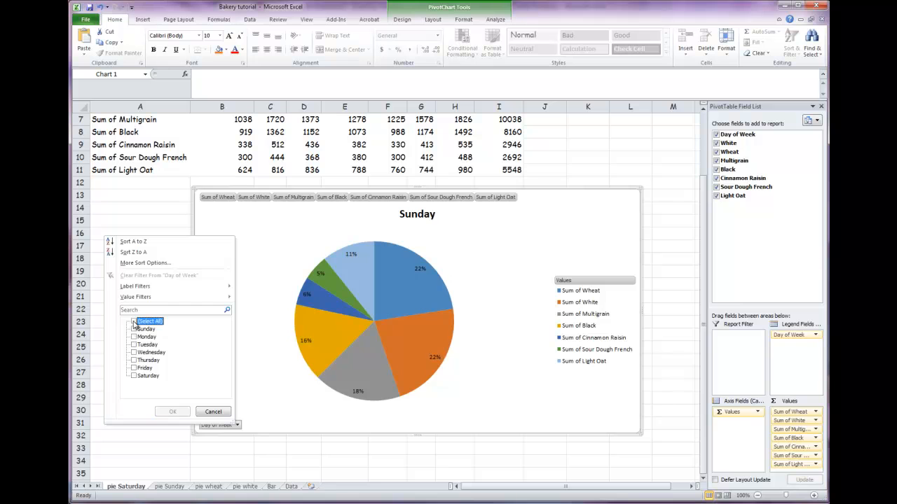
click(134, 376)
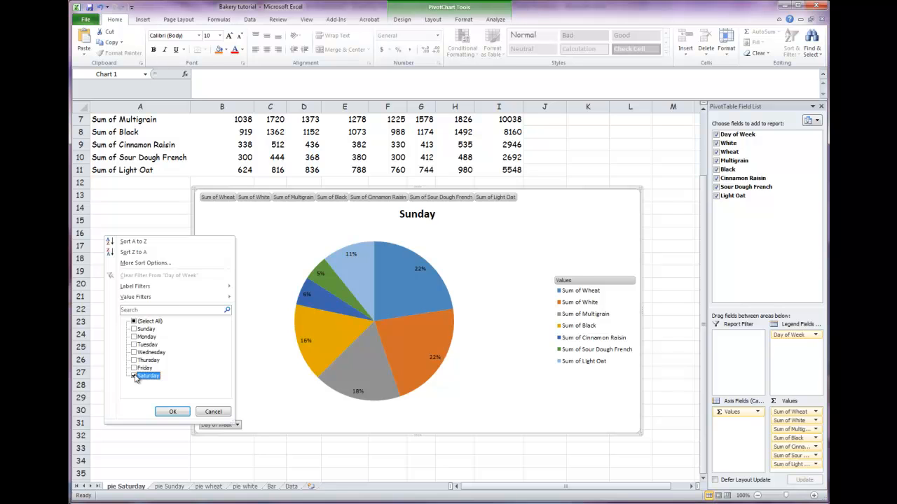
click(174, 412)
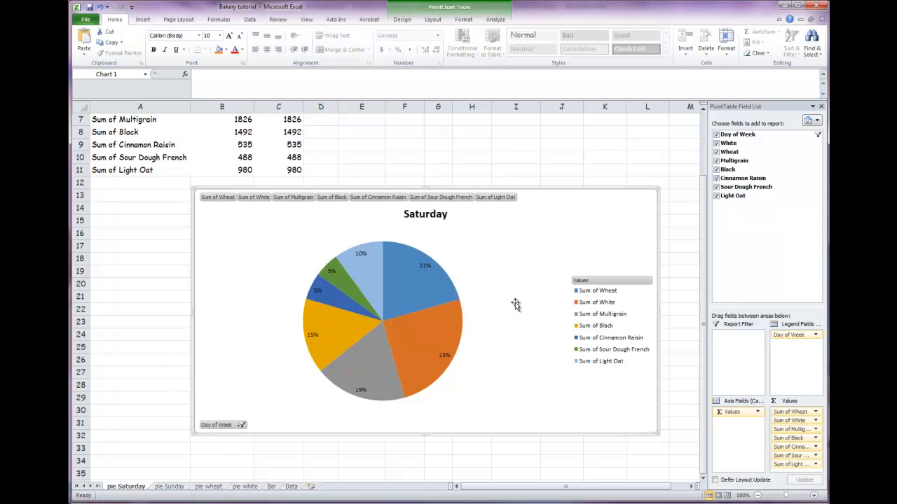
Switch to the Word assignment and paste the Saturday pie chart on a new line below question 6
key(alt+Tab)
click(616, 332)
key(Return)
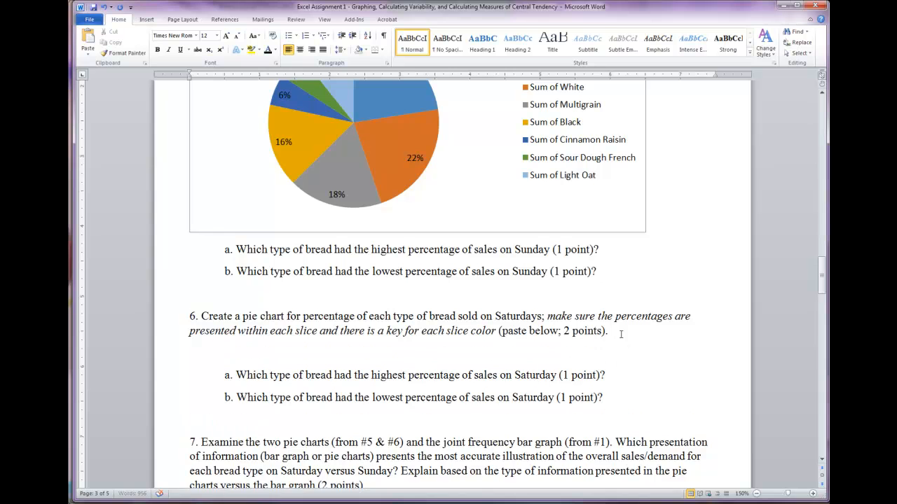
key(ctrl+v)
scroll(497, 353, down, 3)
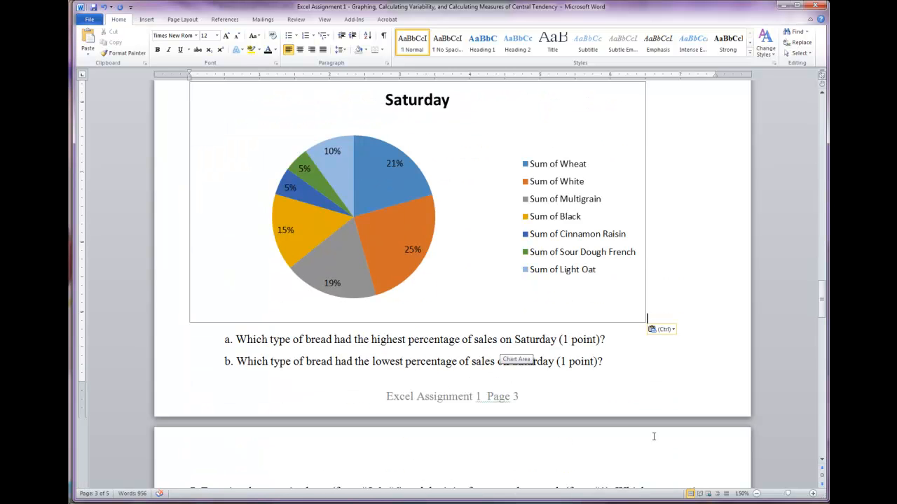
Read question 7, compare it with question 4 and the earlier pasted charts, and examine the mean and standard deviation section
scroll(571, 406, down, 5)
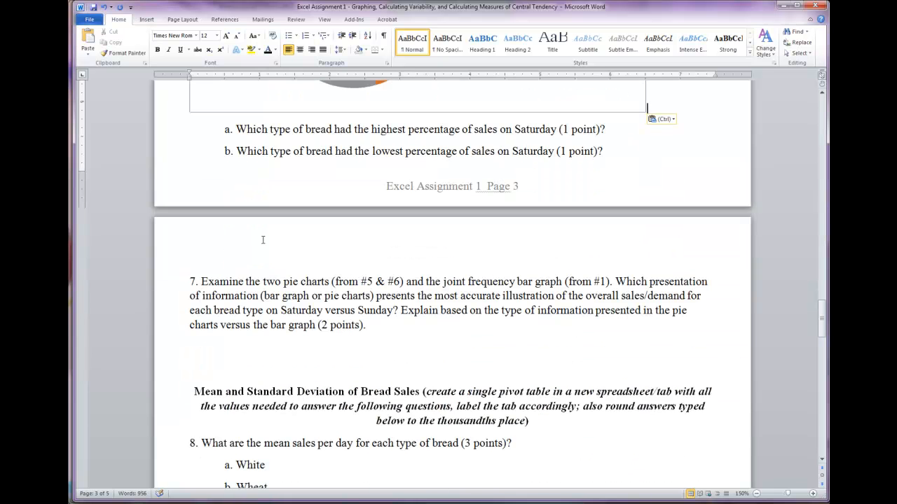
scroll(365, 311, up, 20)
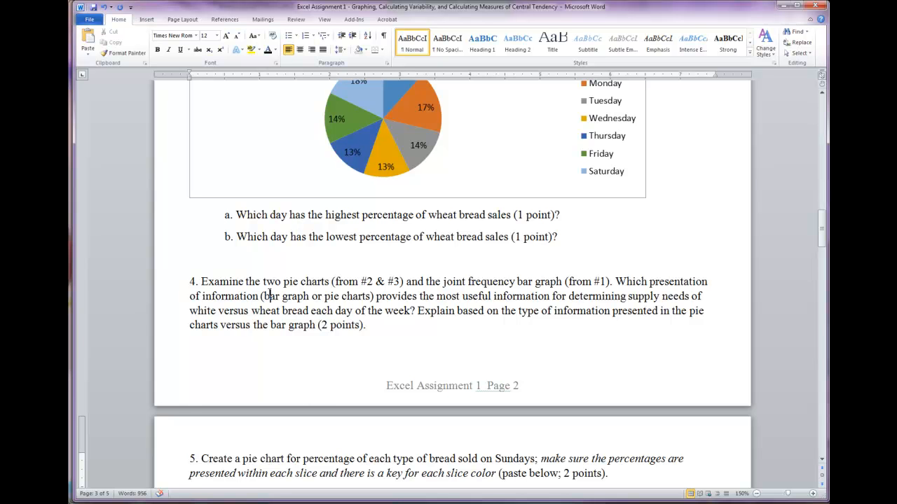
scroll(315, 303, down, 20)
scroll(306, 300, down, 3)
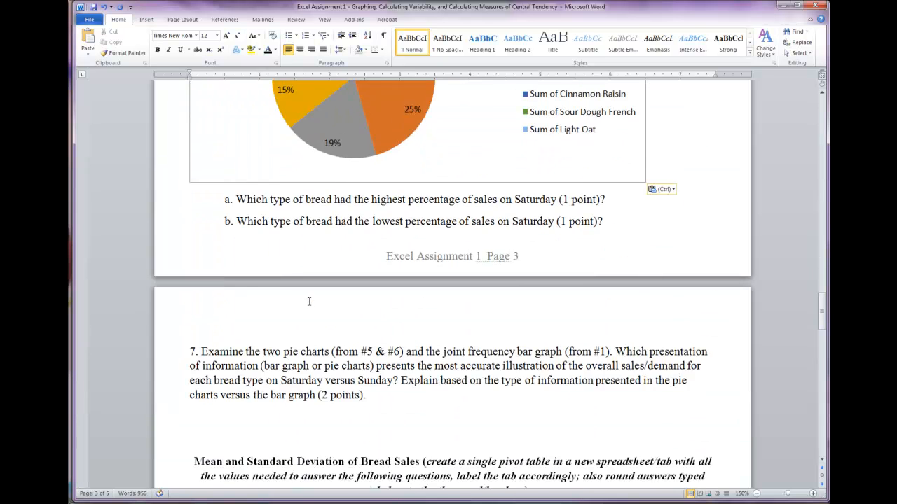
scroll(306, 301, up, 20)
scroll(484, 250, up, 20)
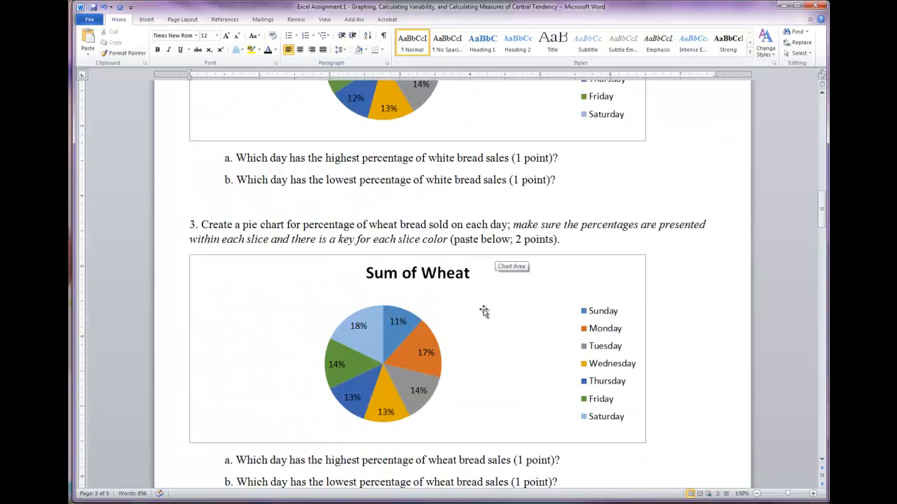
scroll(412, 294, down, 20)
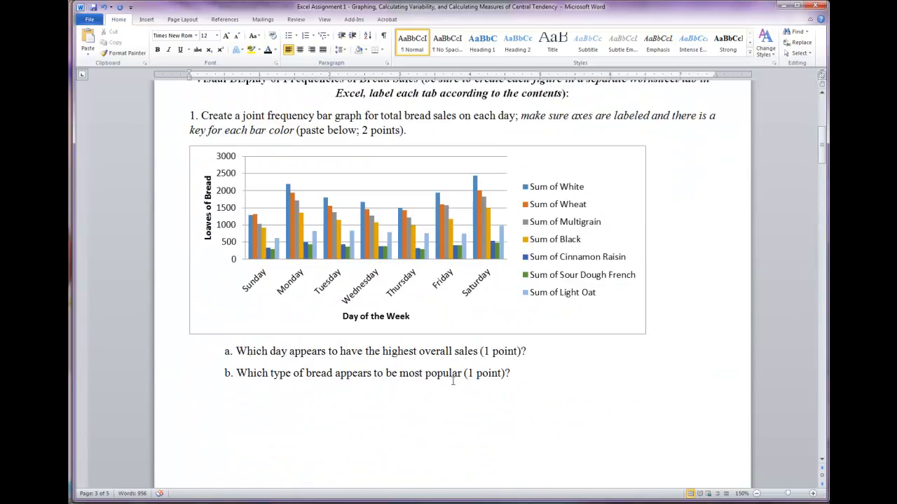
scroll(407, 355, down, 15)
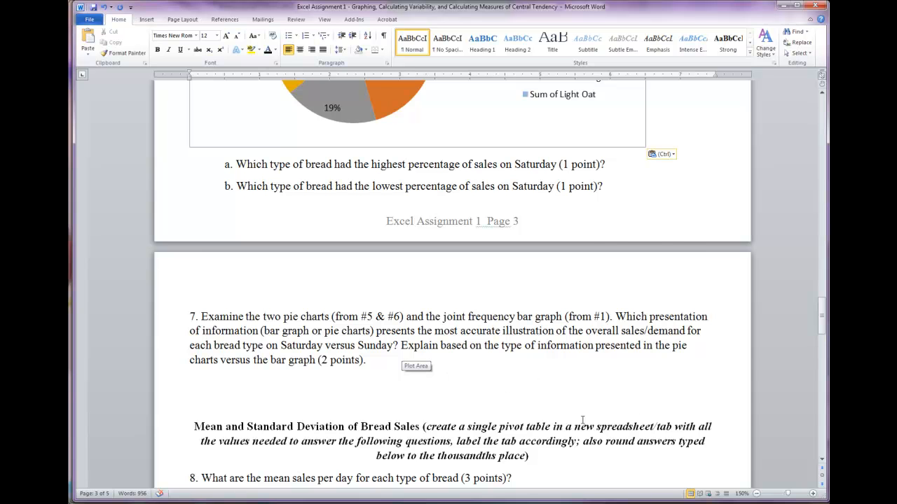
scroll(582, 420, down, 9)
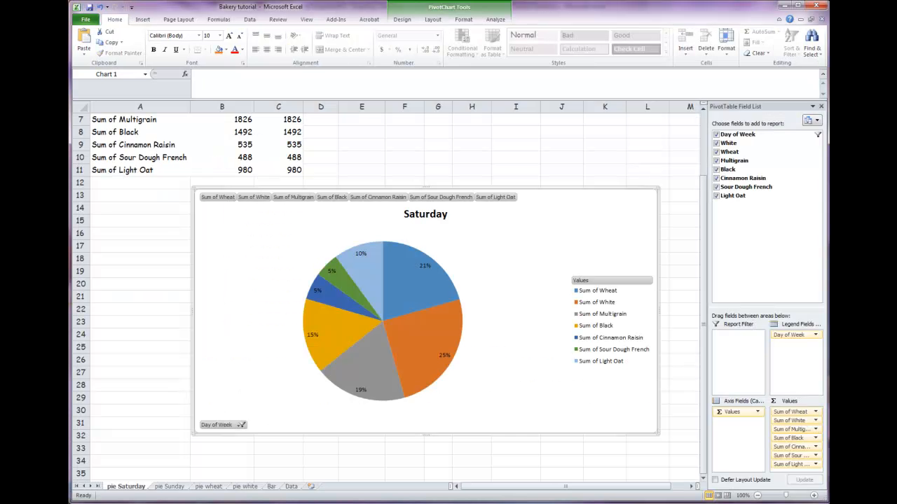
Return to the Excel workbook and create a copy of the "Bar" worksheet ahead of the other sheets
click(272, 487)
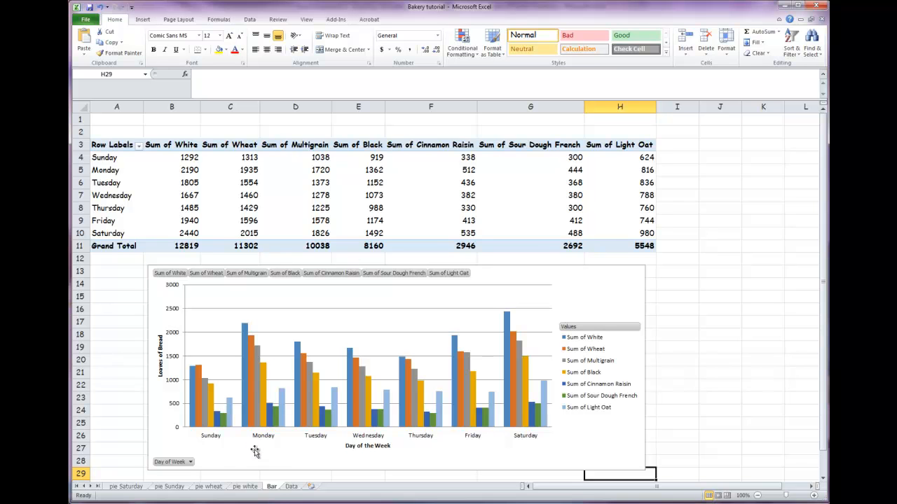
right_click(272, 487)
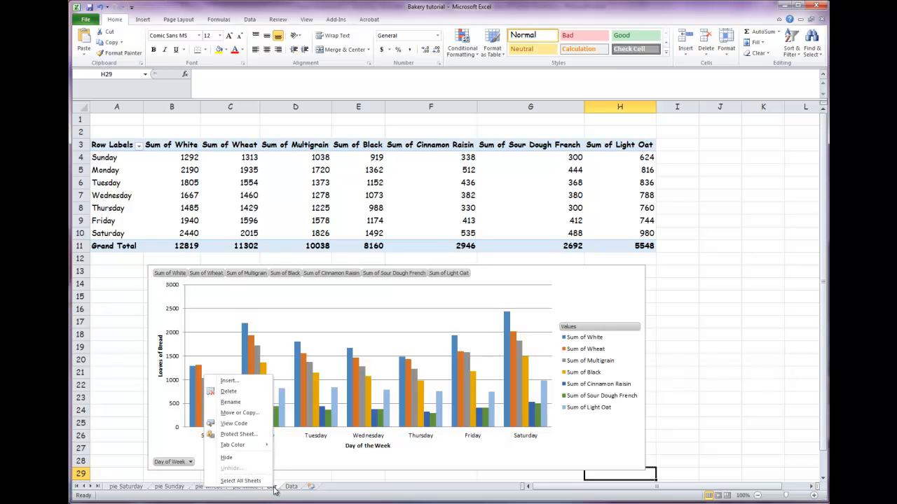
click(239, 413)
click(169, 449)
click(233, 464)
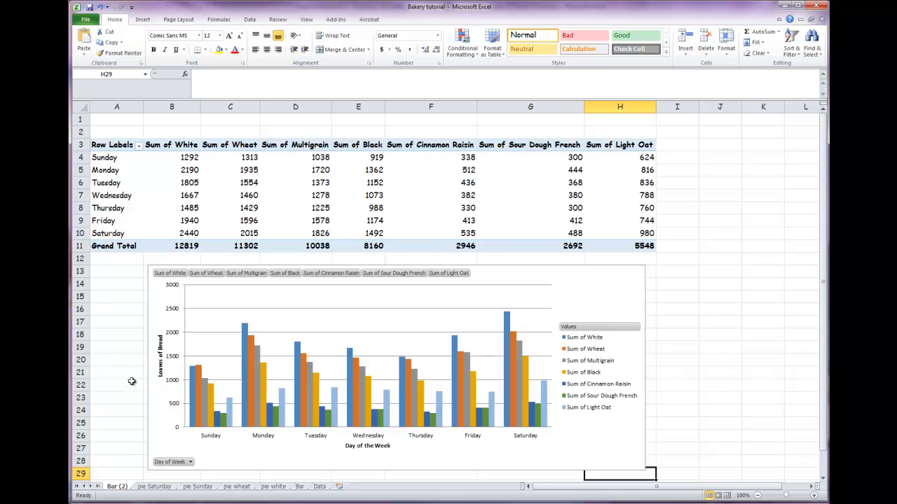
Rename the copied Bar worksheet "M SD CV" and delete its bar chart, keeping only the pivot table
right_click(114, 489)
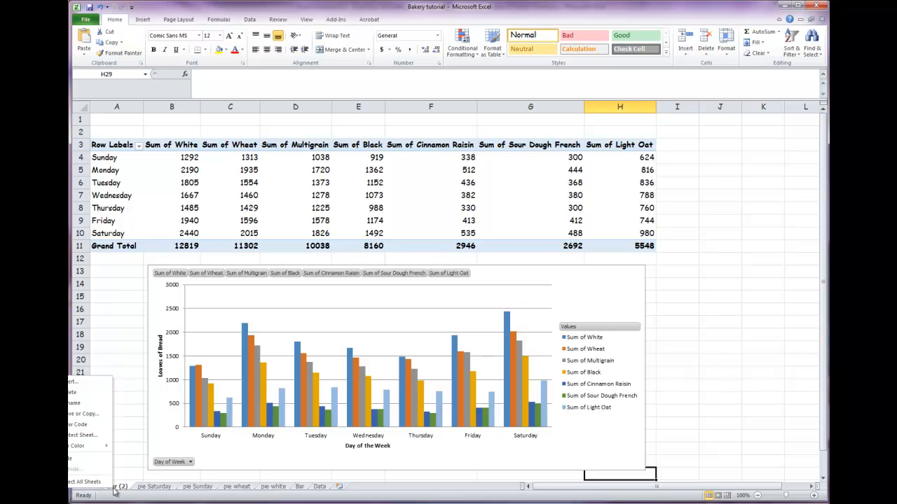
click(73, 403)
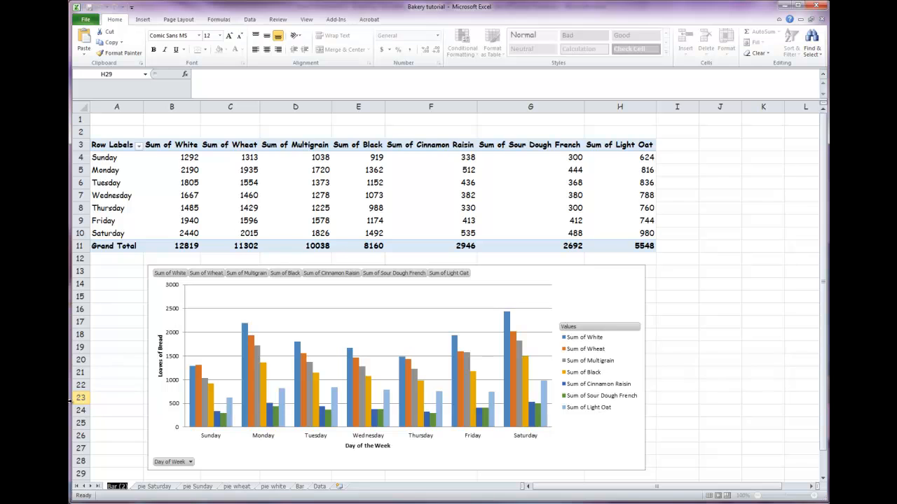
text(M)
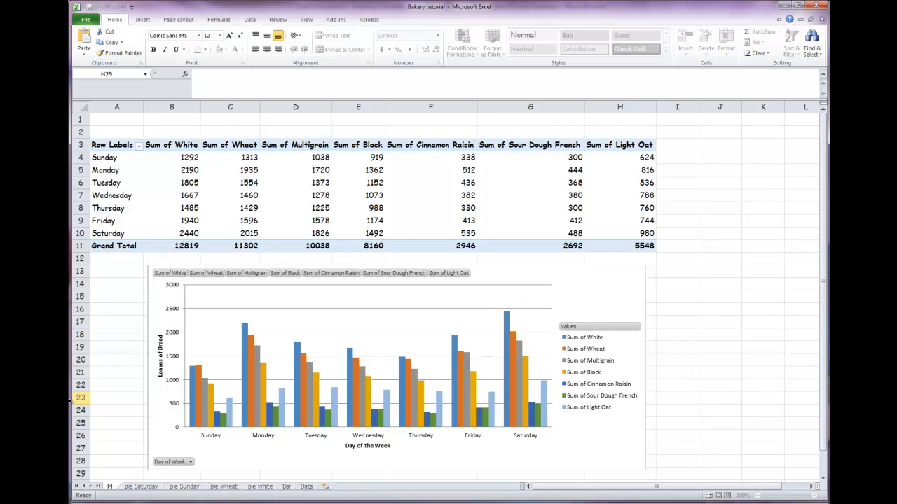
text( SD)
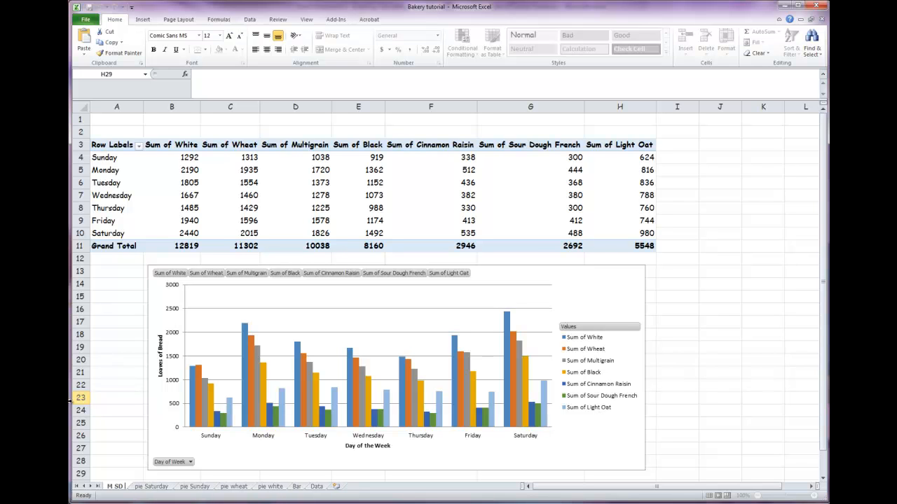
text( CV)
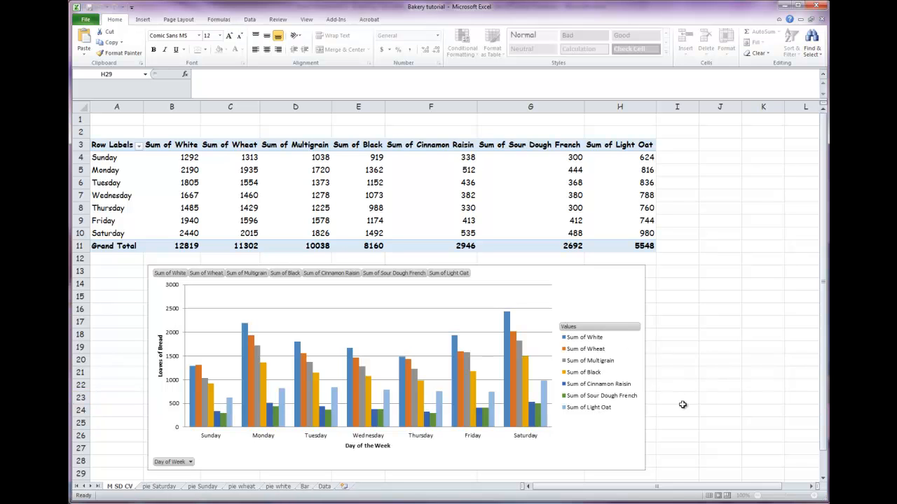
click(621, 439)
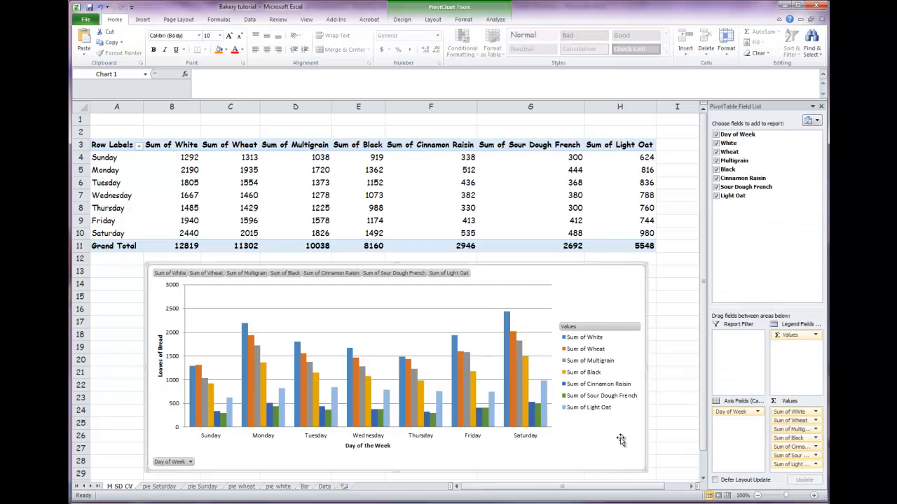
key(Delete)
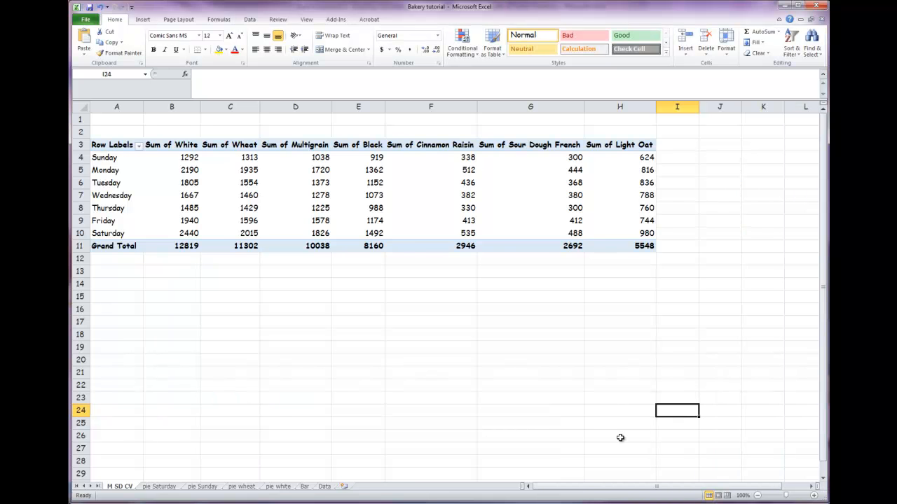
Check the original Bar sheet, switch to Word to review the pasted charts, and read the mean sales questions 8 and 9
click(306, 486)
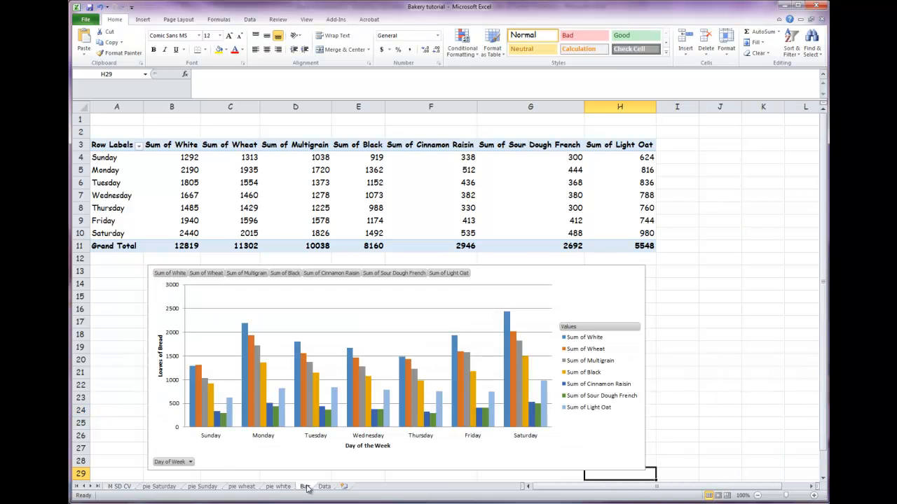
click(174, 503)
scroll(510, 346, up, 12)
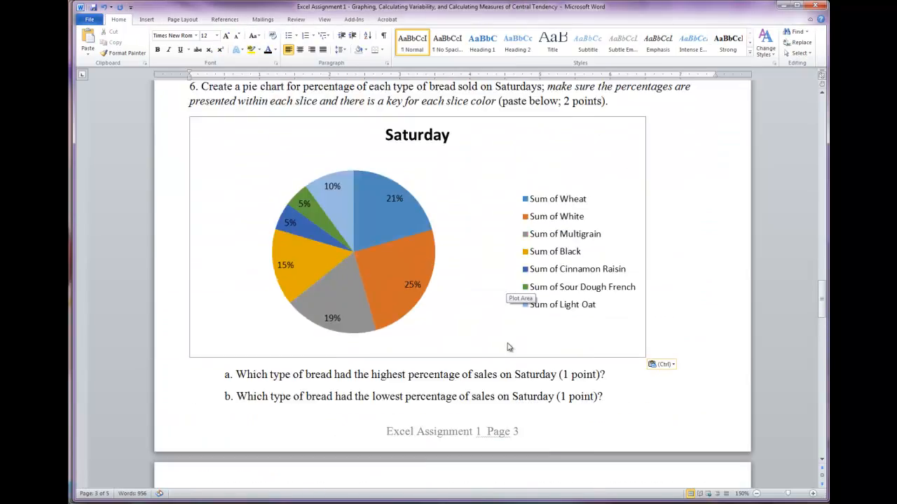
scroll(516, 361, up, 15)
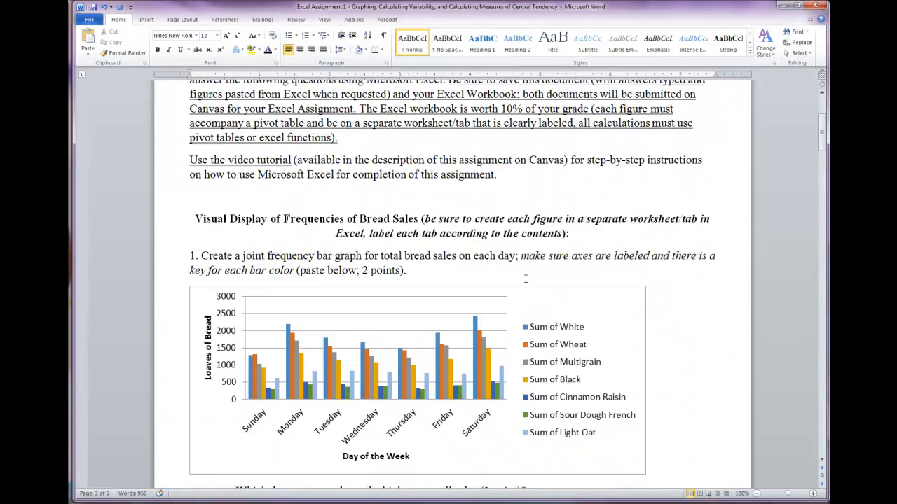
scroll(513, 290, down, 20)
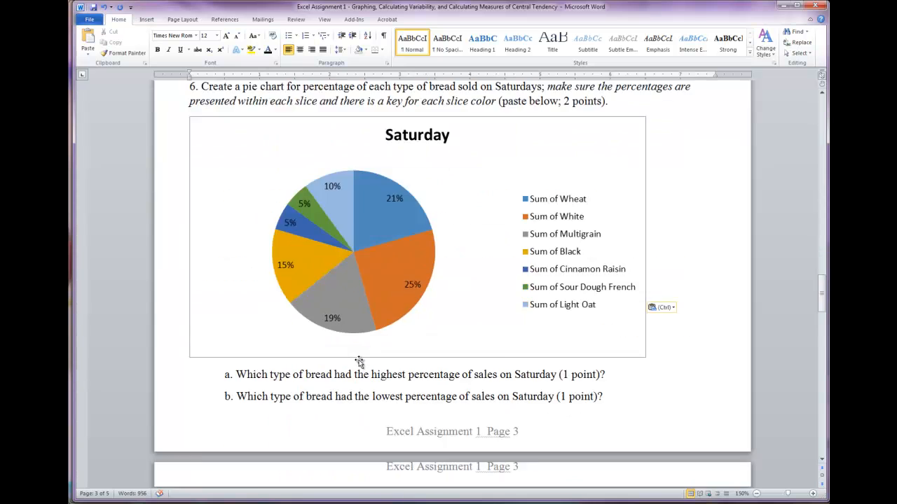
scroll(329, 349, down, 4)
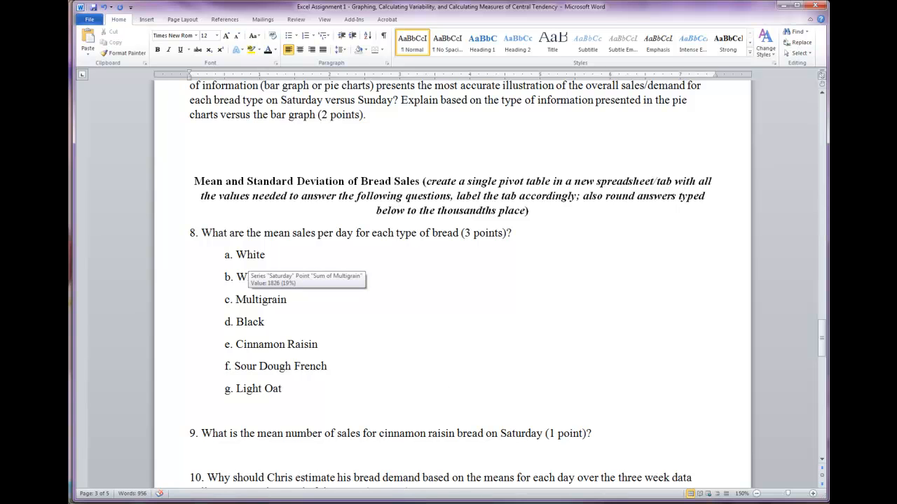
key(alt+Tab)
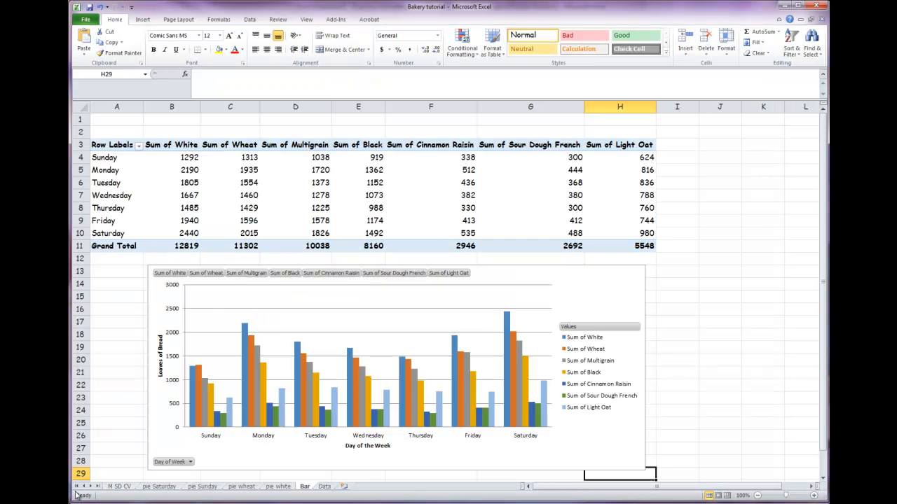
On the "M SD CV" sheet, summarize the pivot table's White and Wheat fields by Average instead of Sum
click(123, 487)
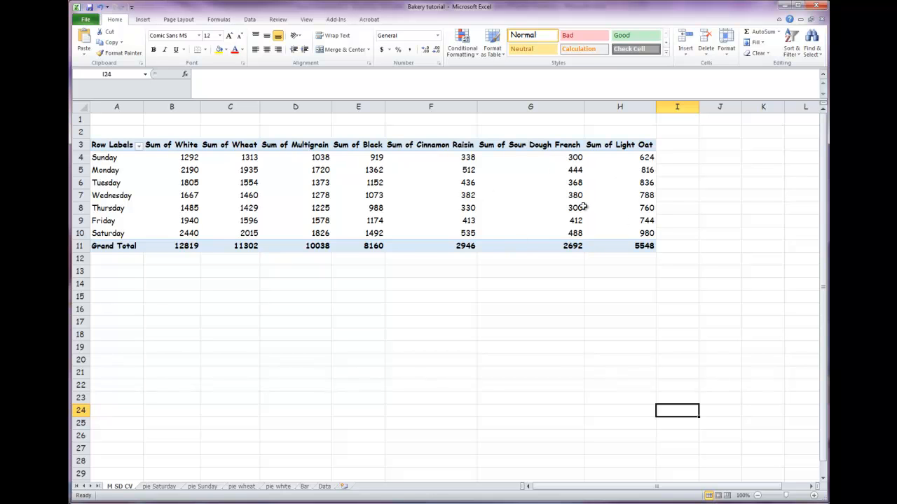
click(182, 139)
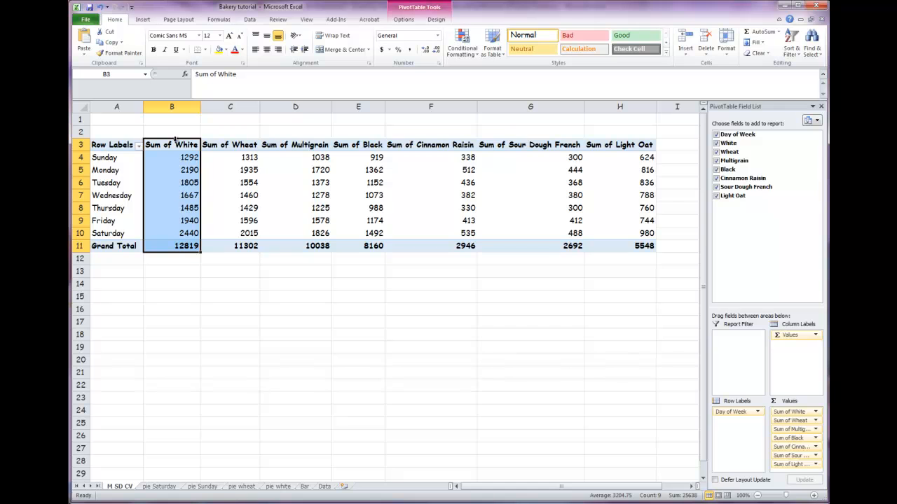
click(404, 19)
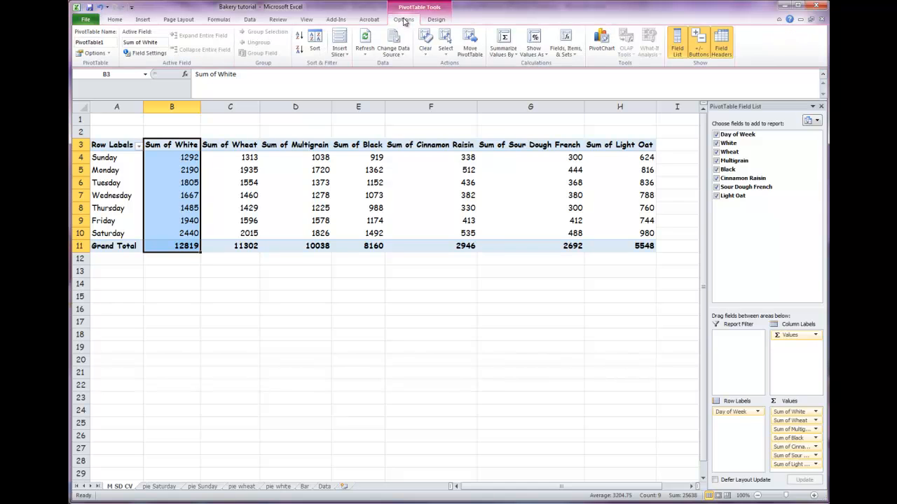
click(511, 54)
click(486, 86)
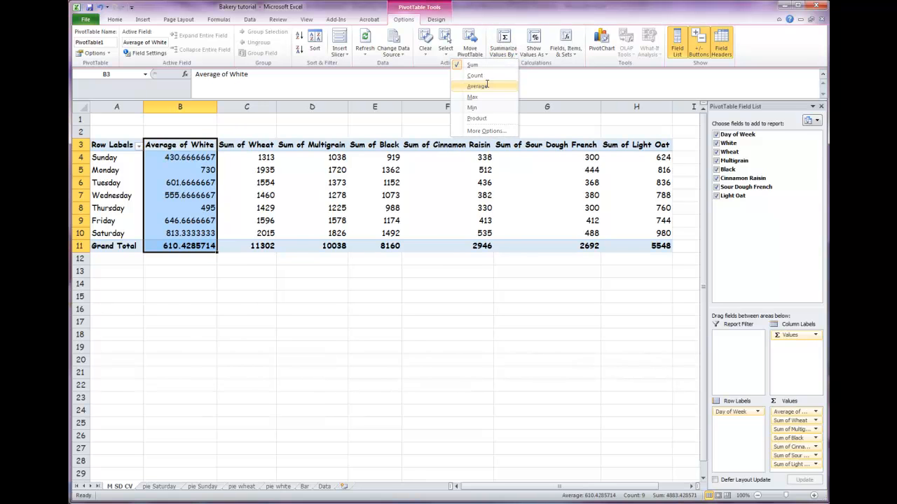
click(263, 140)
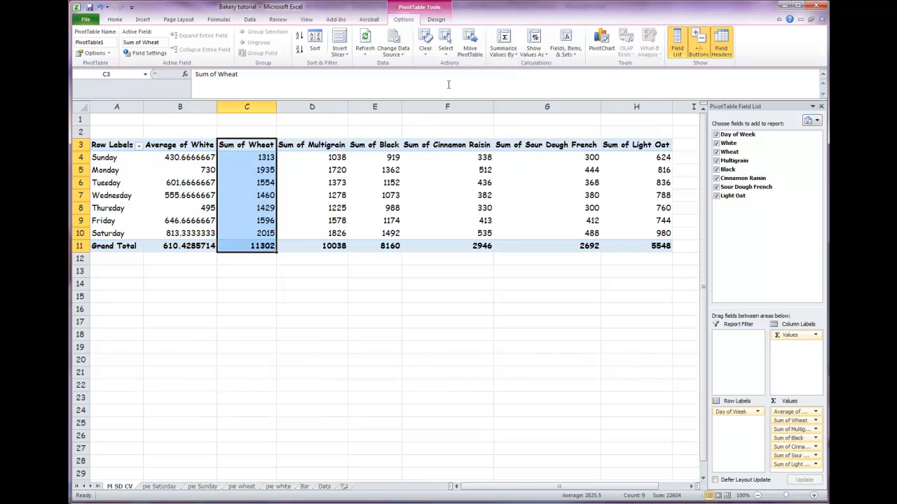
click(510, 54)
click(480, 86)
Summarize the pivot table's Multigrain and Black fields by Average
click(355, 139)
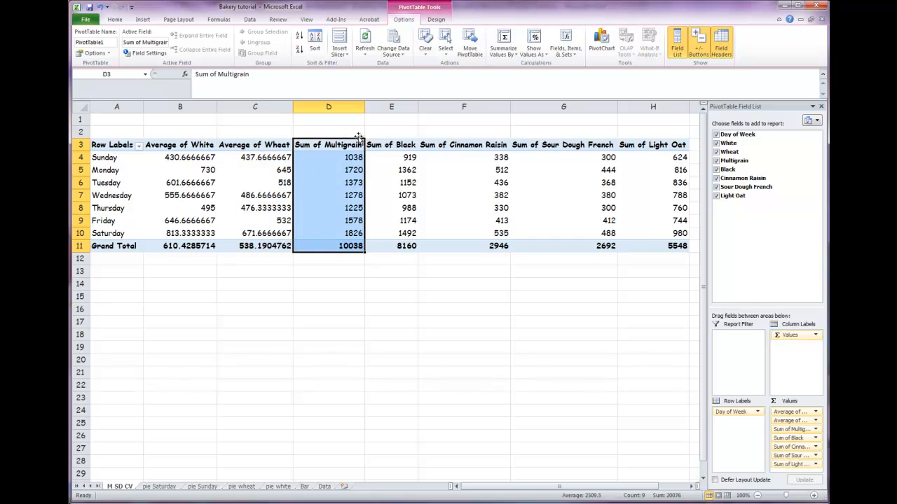
click(510, 54)
click(490, 86)
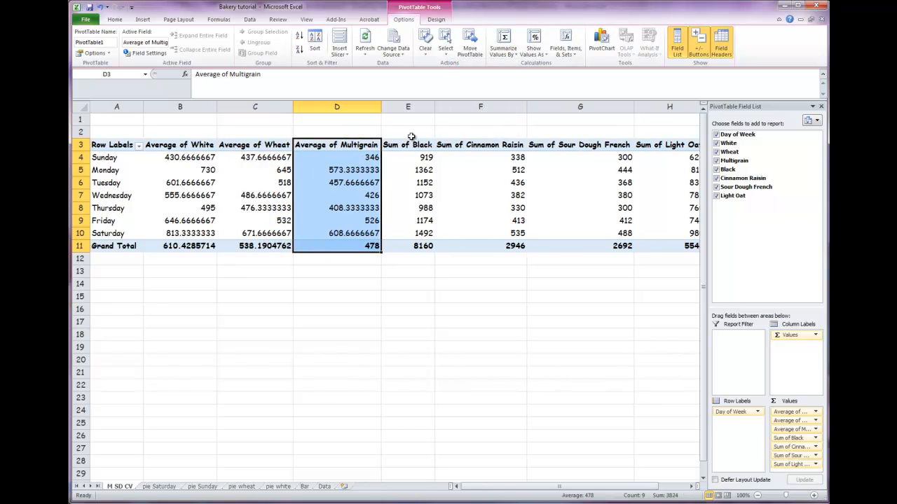
click(414, 138)
click(511, 54)
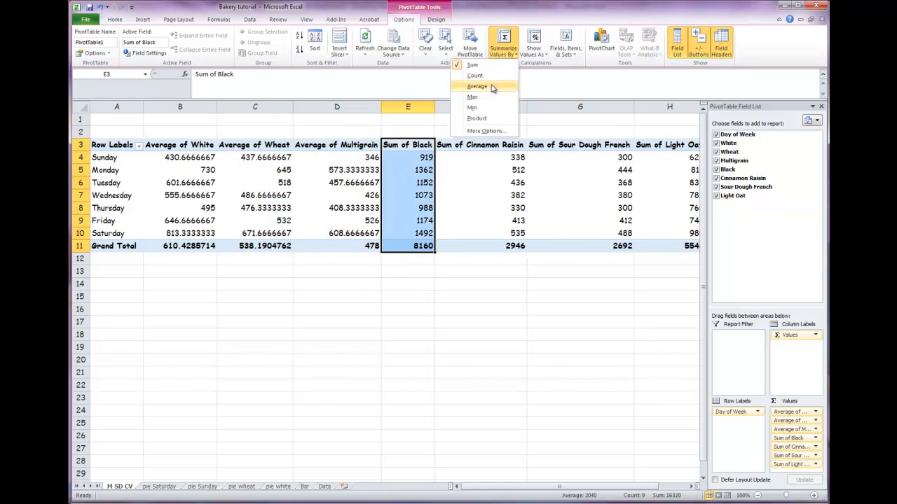
click(486, 86)
Summarize the pivot table's Cinnamon Raisin and Sour Dough French fields by Average
click(485, 140)
click(510, 54)
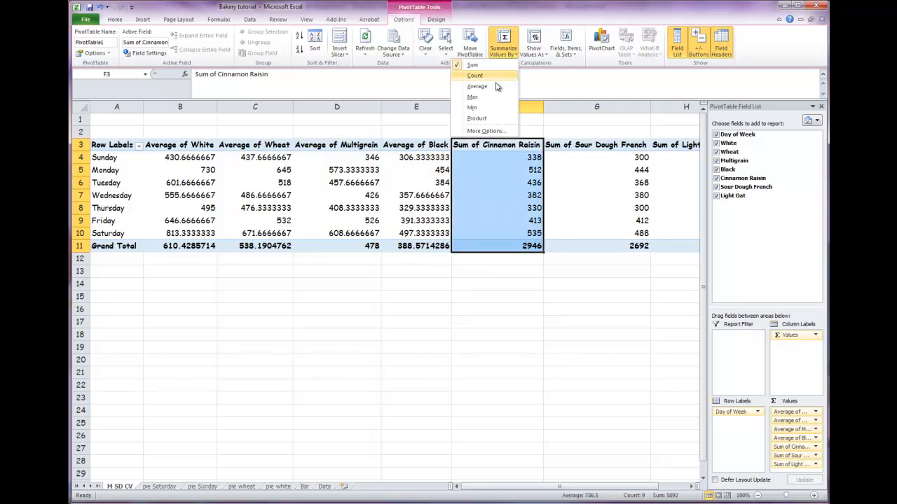
click(495, 86)
click(581, 138)
click(511, 54)
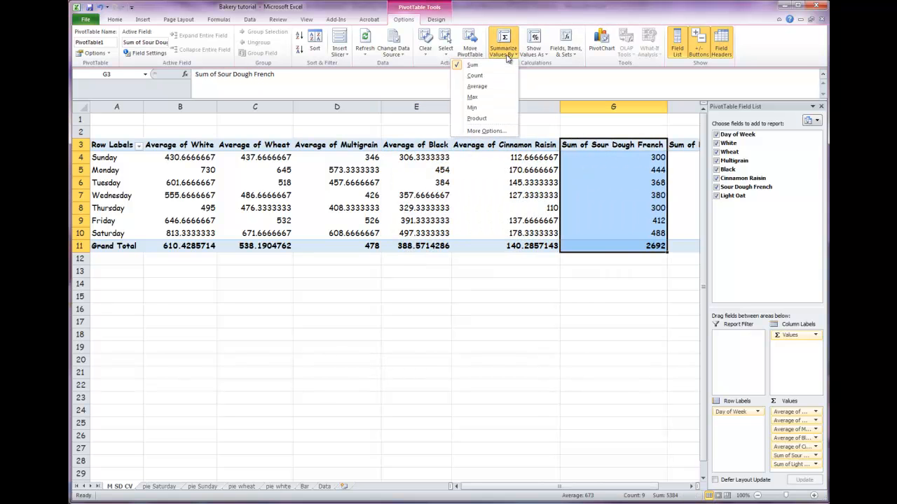
click(494, 86)
Summarize the pivot table's Light Oat field by Average
drag(482, 487, 537, 487)
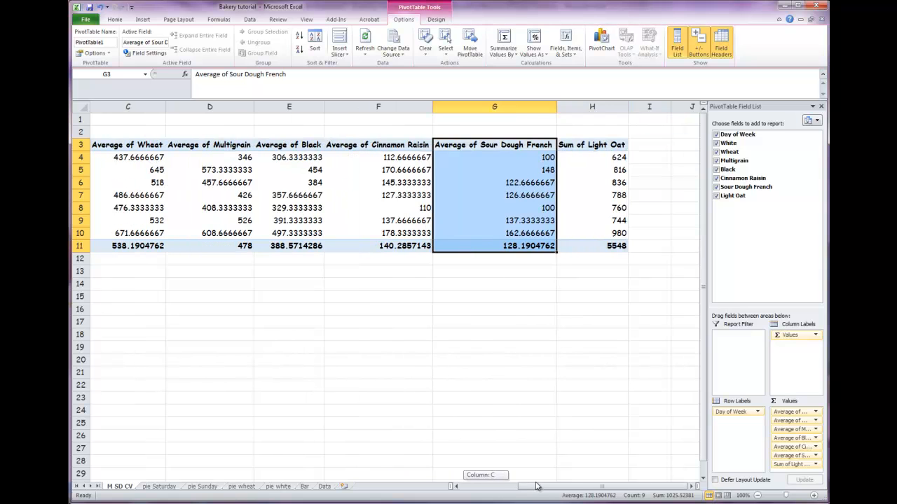
click(592, 145)
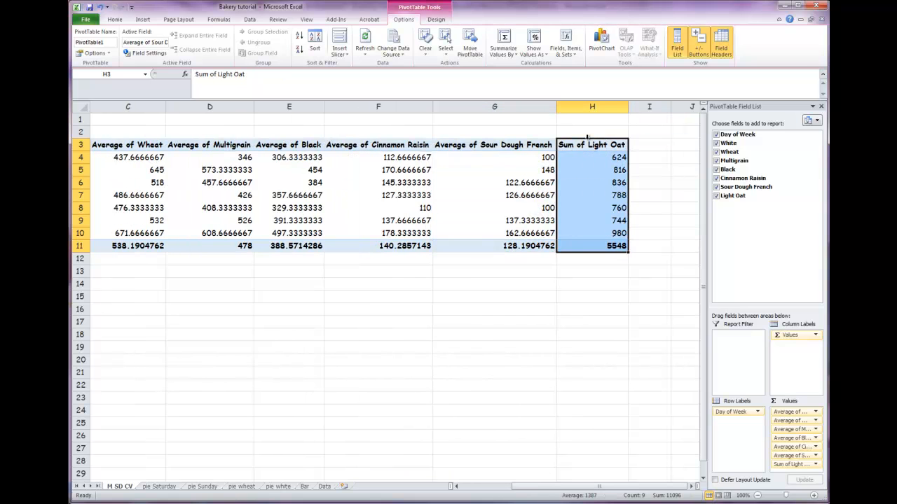
click(511, 54)
click(489, 86)
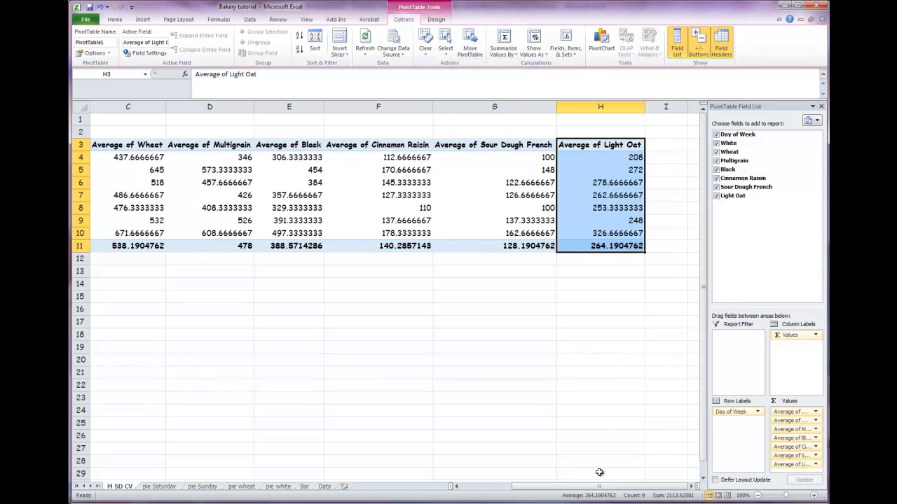
Format all pivot table averages from B4 through the Light Oat grand total as Number with 3 decimal places
drag(599, 487, 553, 487)
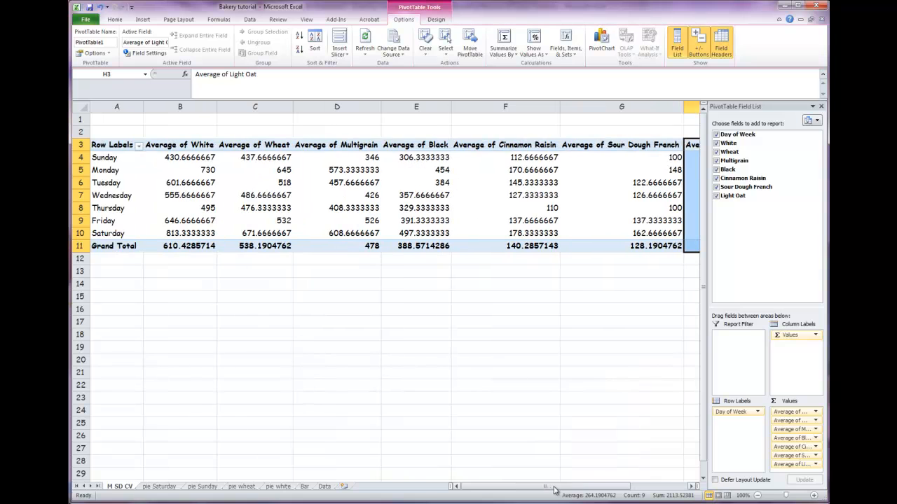
drag(197, 161, 659, 258)
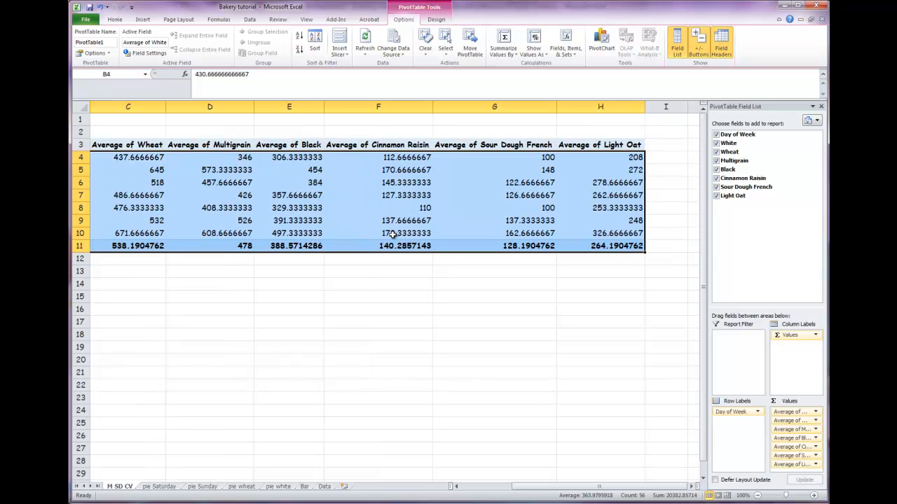
right_click(337, 198)
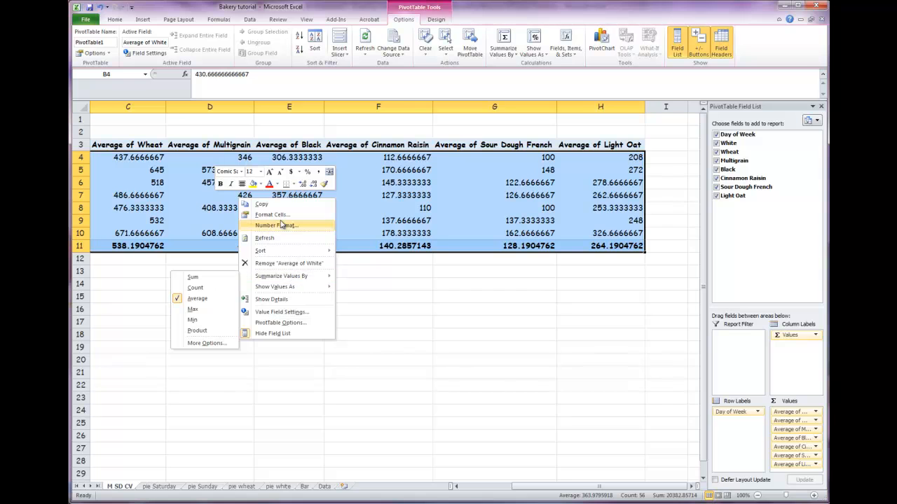
click(277, 216)
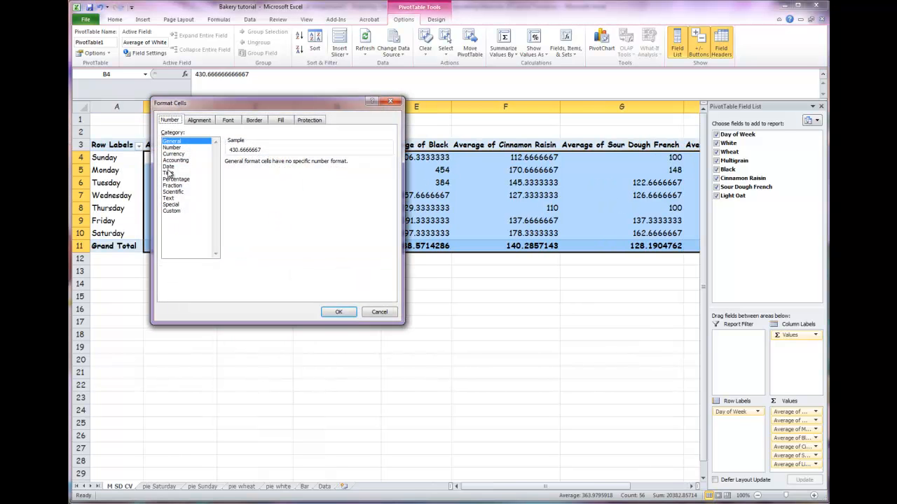
click(172, 147)
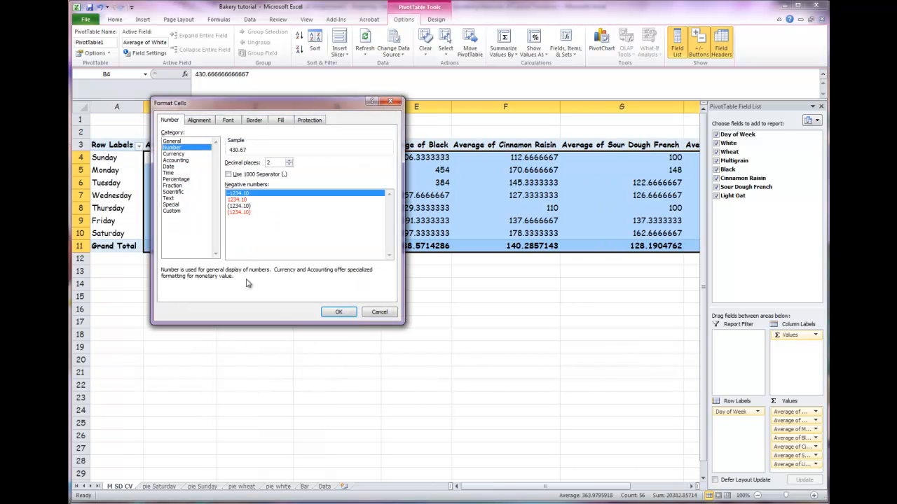
click(289, 161)
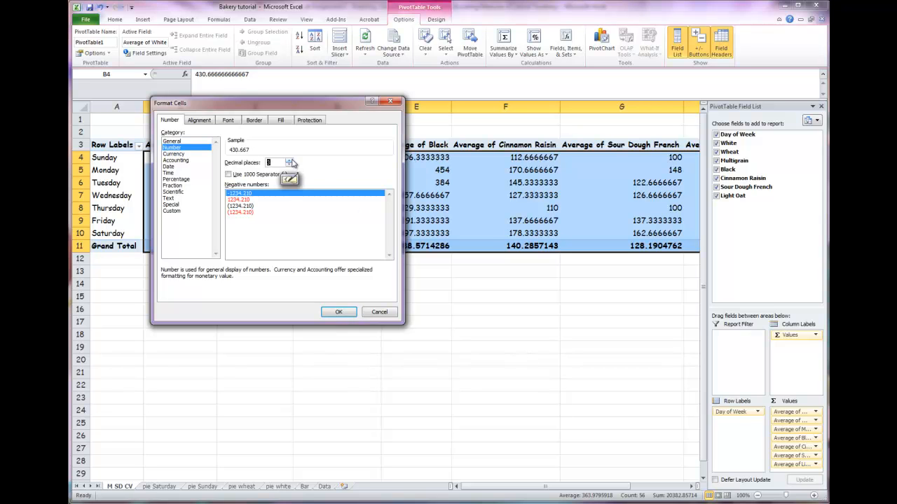
click(337, 314)
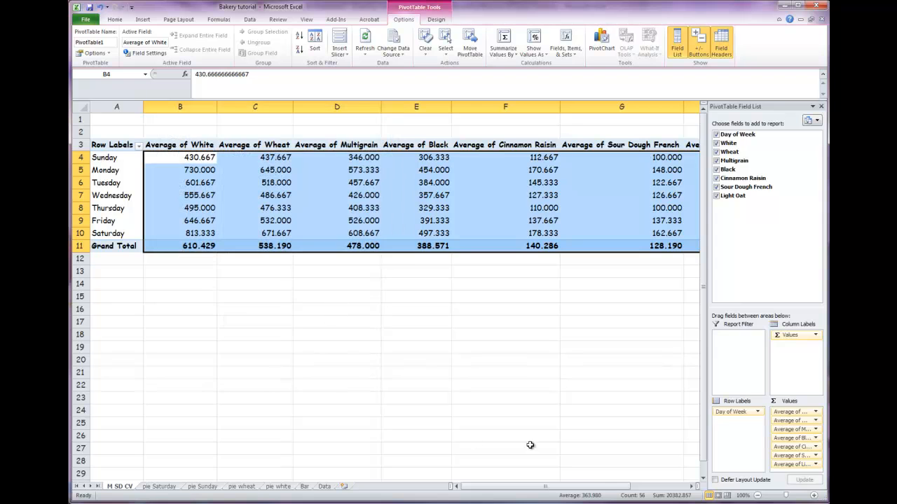
click(547, 451)
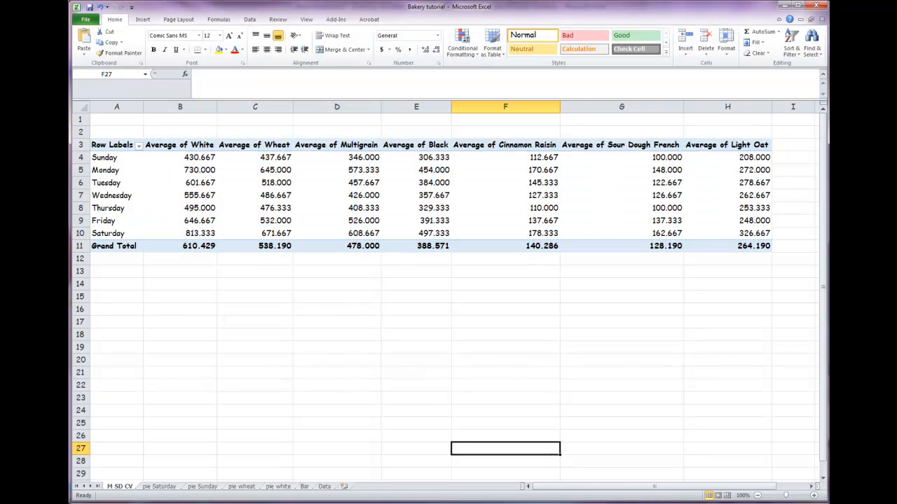
Reread question 8 in Word, then return to Excel and examine the Grand Total averages for each bread type
key(alt+Tab)
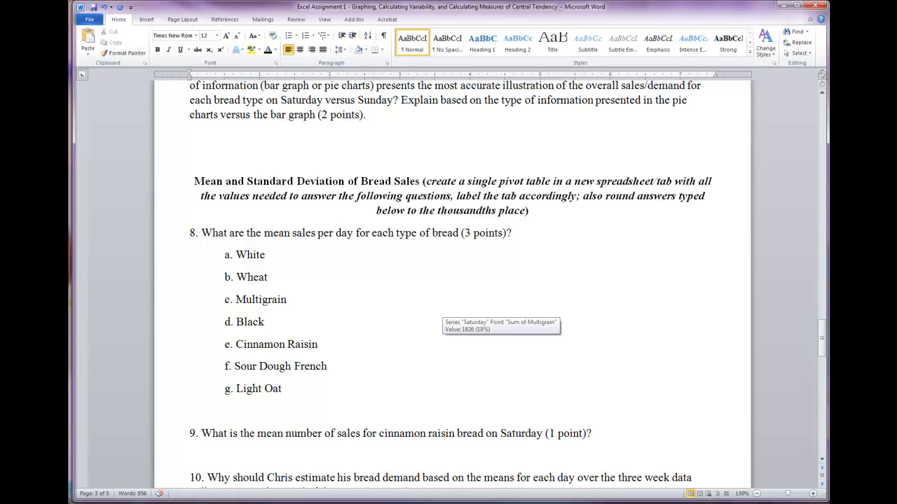
key(alt+Tab)
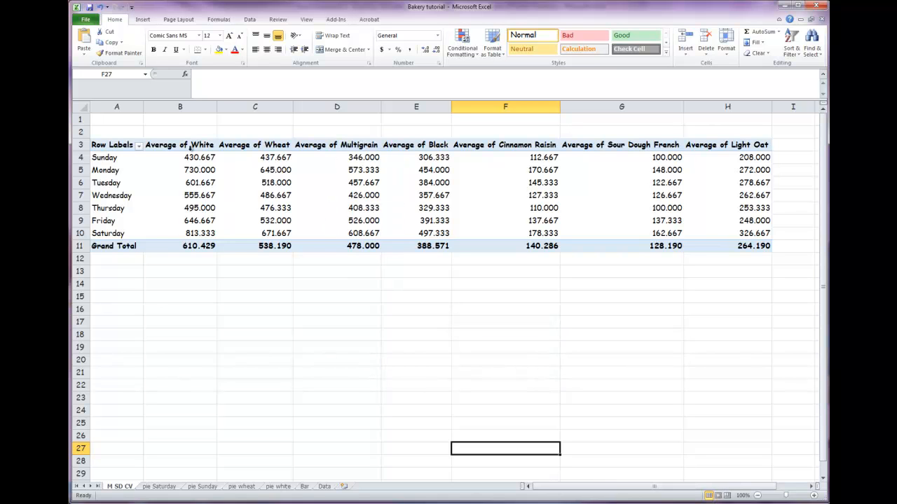
click(187, 246)
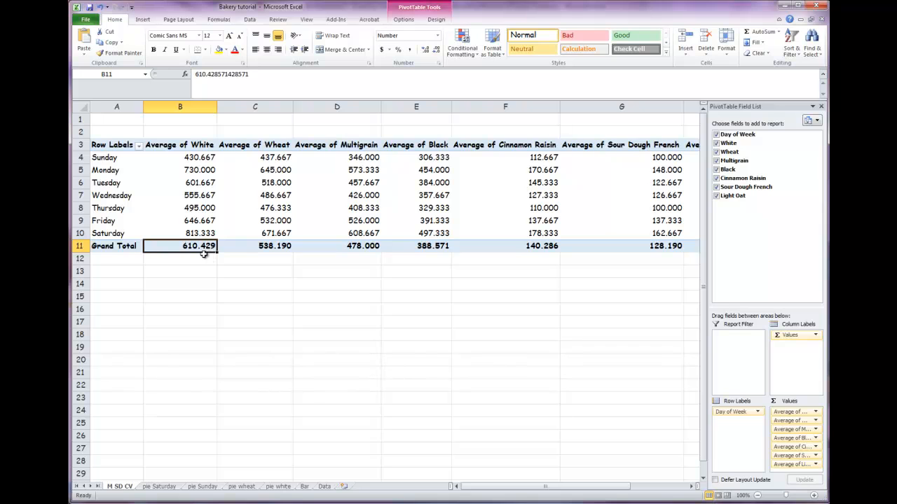
click(273, 251)
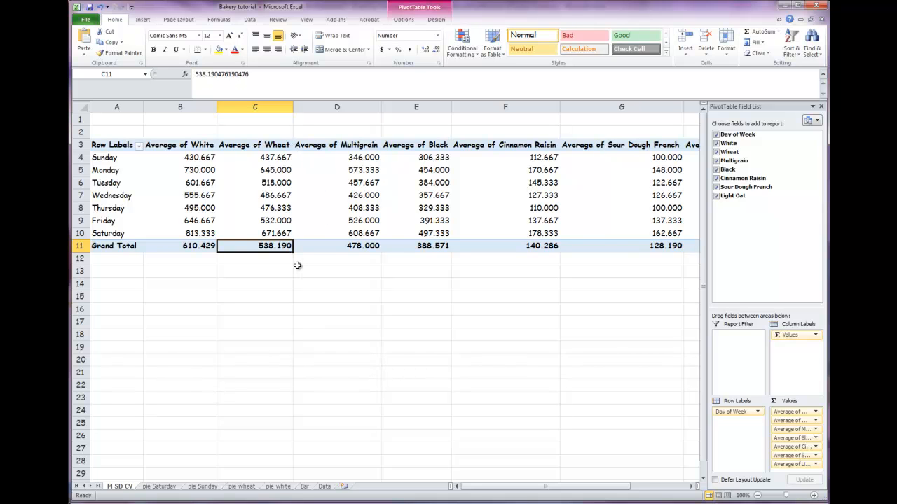
click(194, 257)
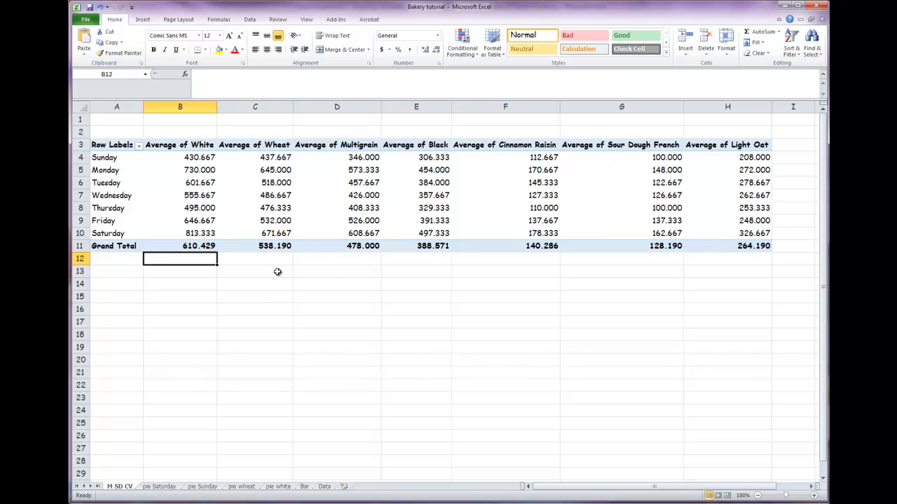
click(207, 246)
click(245, 247)
click(334, 251)
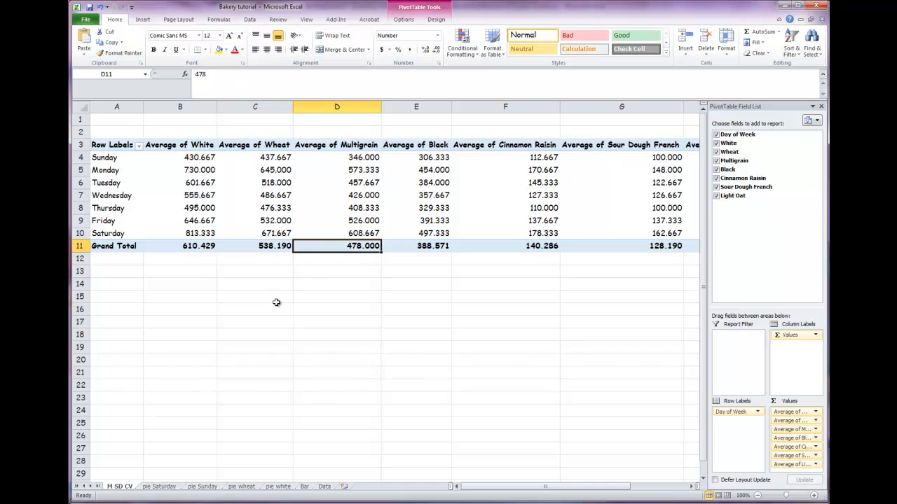
click(197, 270)
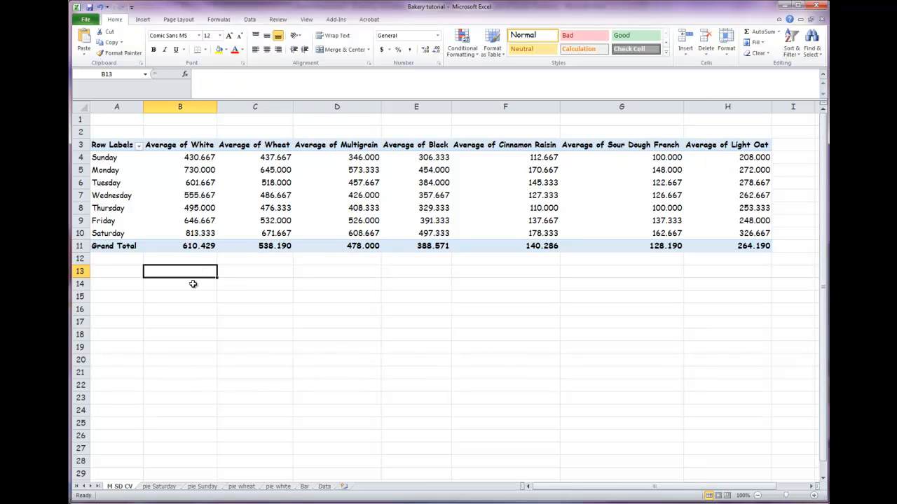
Check question 8 in Word once more and inspect the Sunday average for white bread in the Excel pivot table
key(alt+Tab)
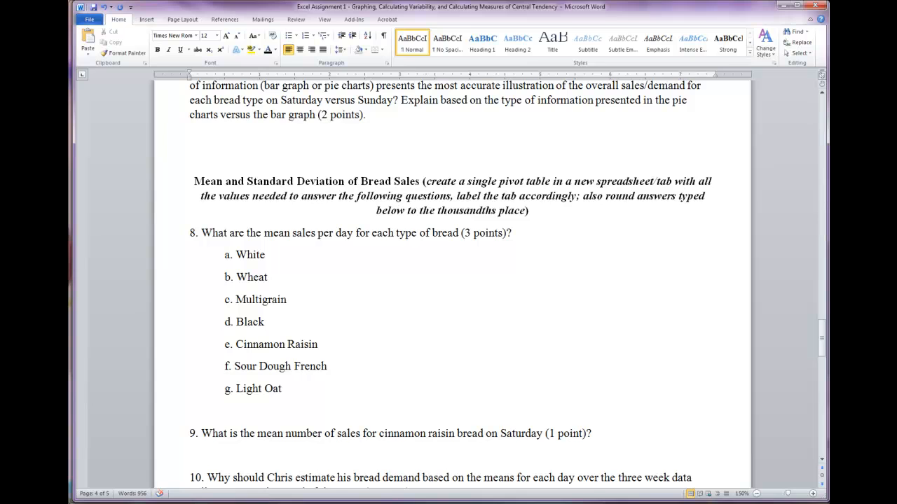
key(alt+Tab)
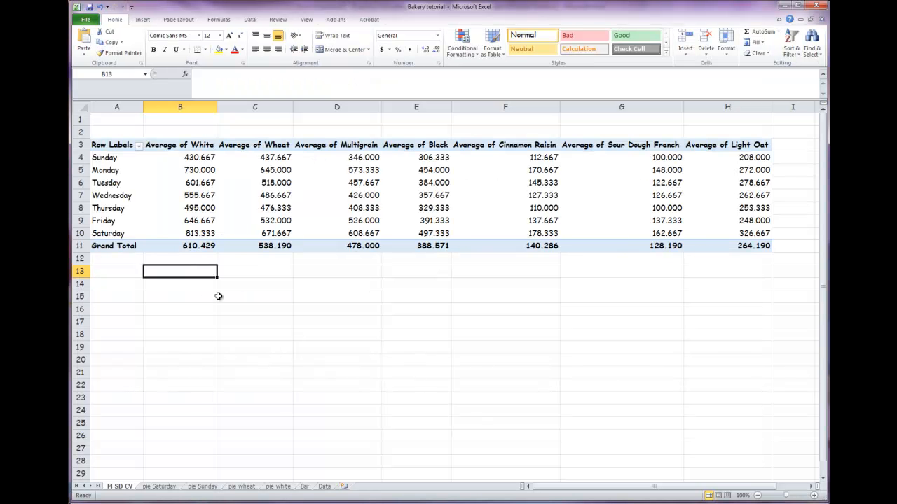
click(203, 159)
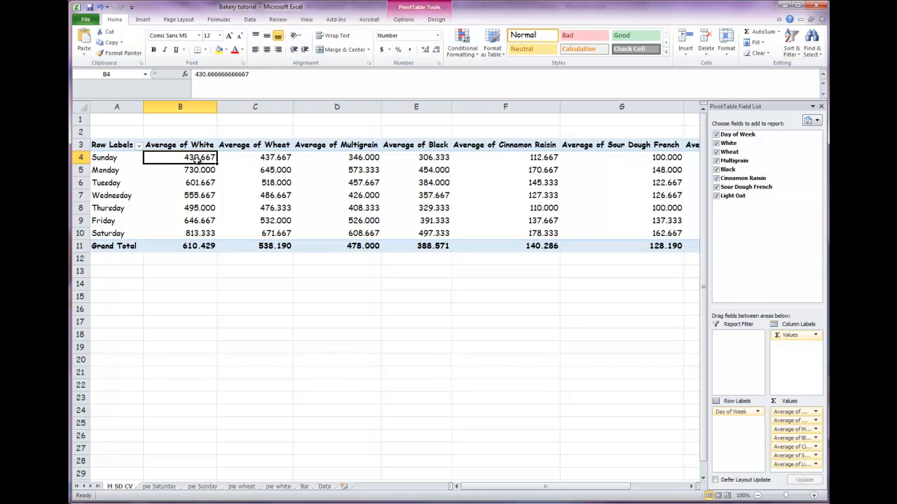
mouse_move(197, 158)
Switch to Word and read questions 9 to 15 on means, standard deviations and coefficients of variation
key(alt+Tab)
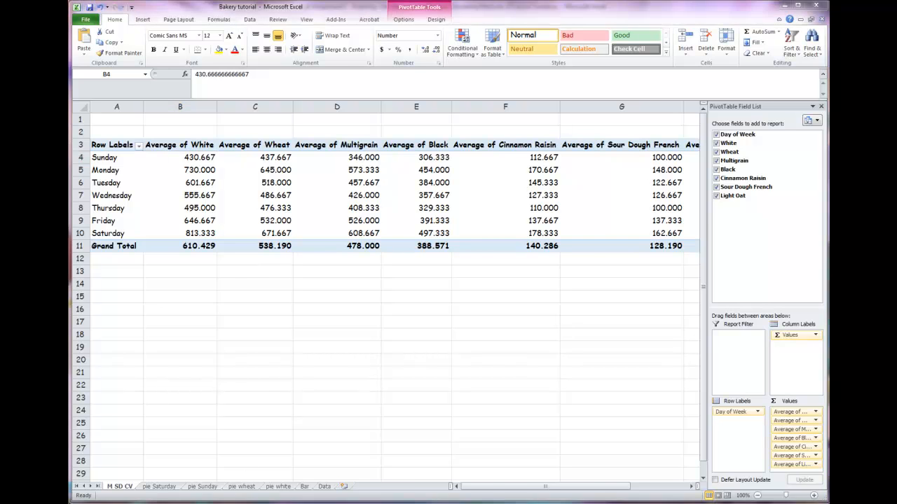
scroll(388, 301, down, 3)
scroll(388, 301, down, 2)
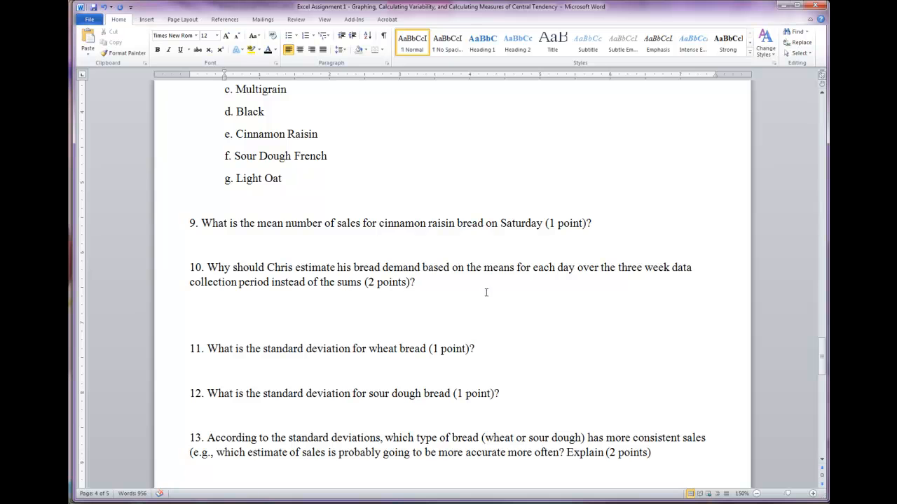
click(241, 349)
scroll(323, 356, down, 2)
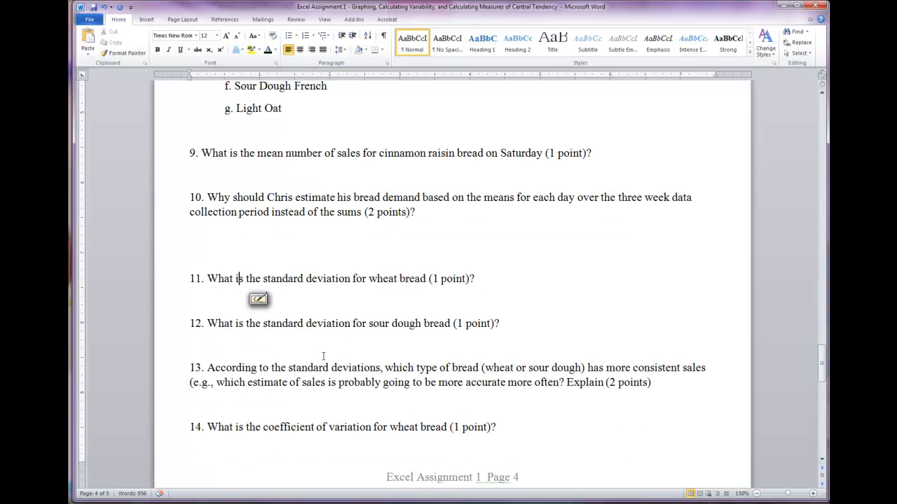
scroll(325, 218, down, 2)
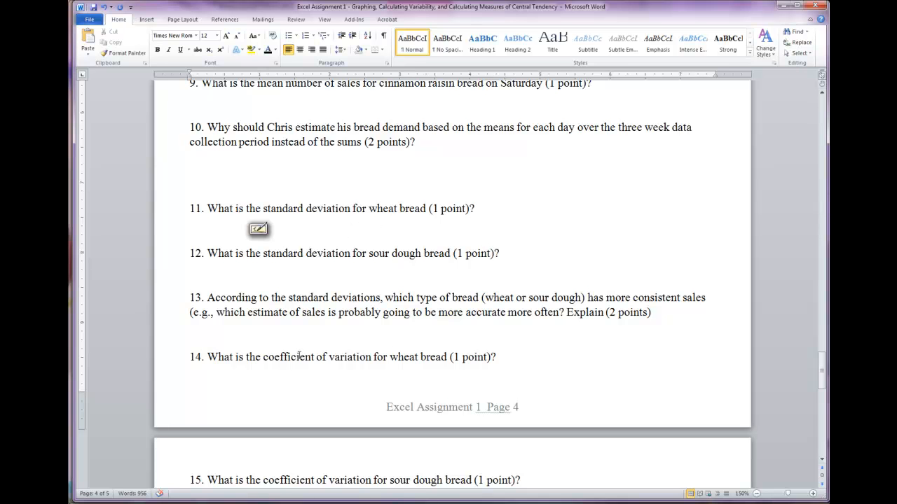
Switch to Excel to examine the average columns through Light Oat, and recheck questions 11 and 12 in Word
key(alt+Tab)
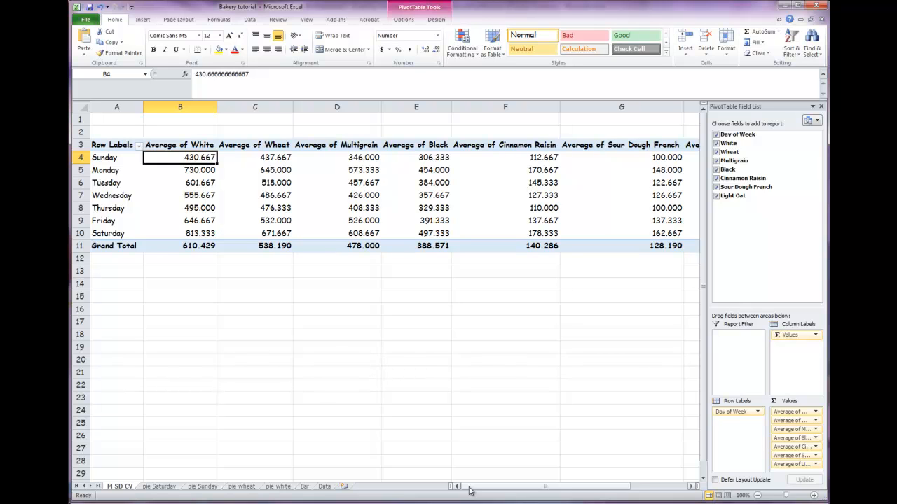
drag(470, 490, 553, 487)
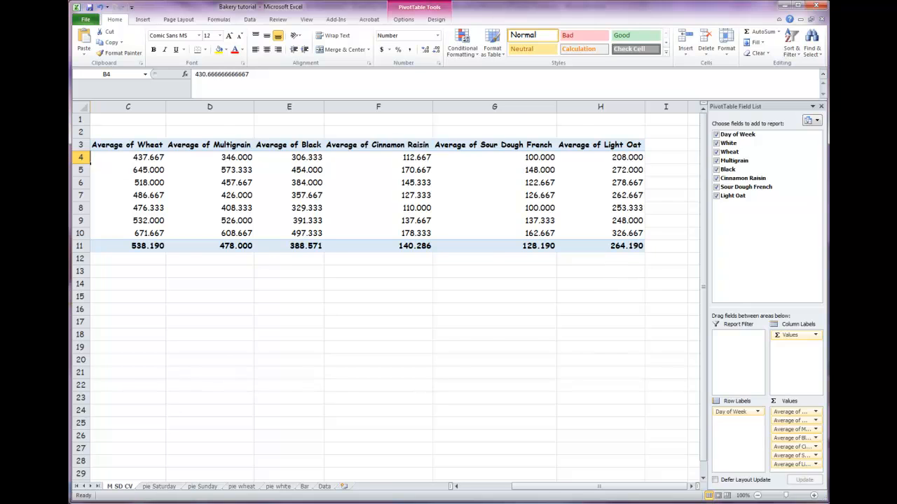
key(alt+Tab)
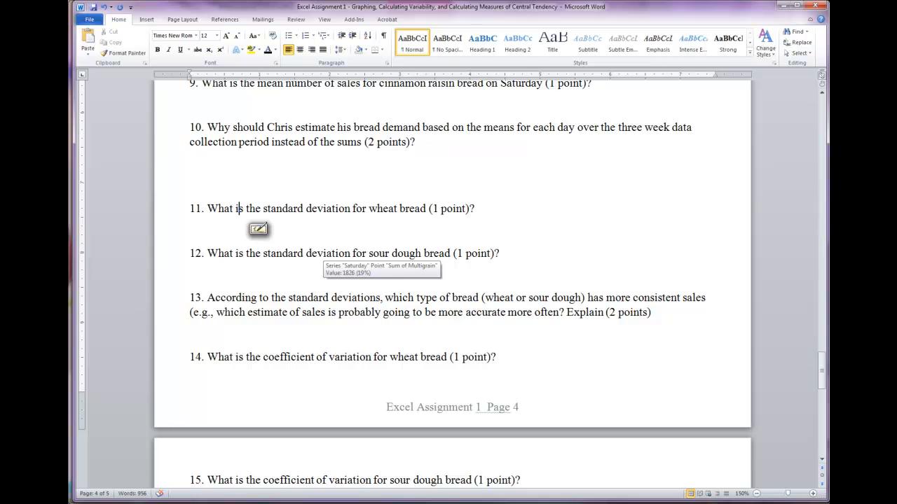
Return to Excel and add Wheat and Sour Dough French a second time as value fields at the end of the pivot table
key(alt+Tab)
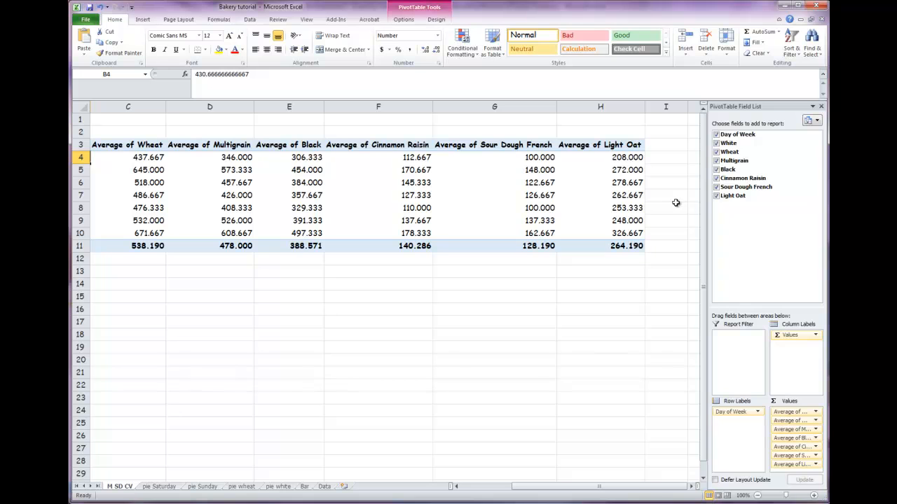
drag(732, 153, 802, 471)
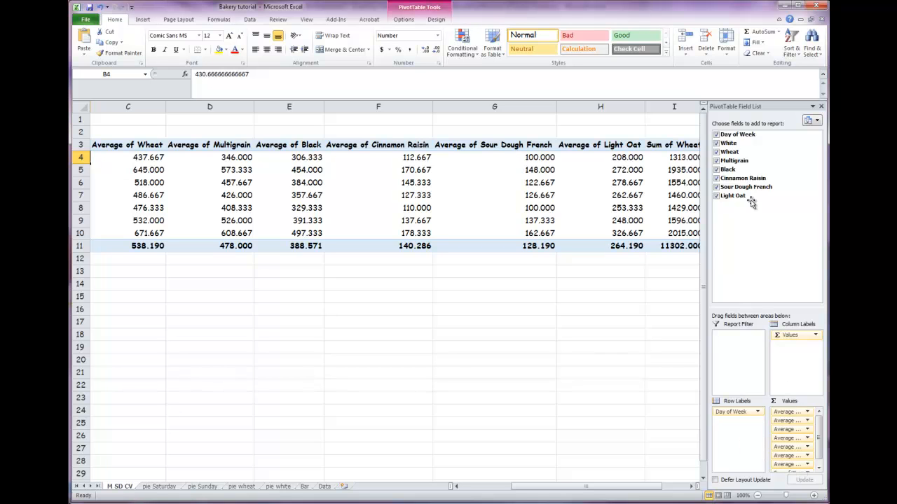
drag(743, 187, 805, 468)
drag(620, 496, 659, 492)
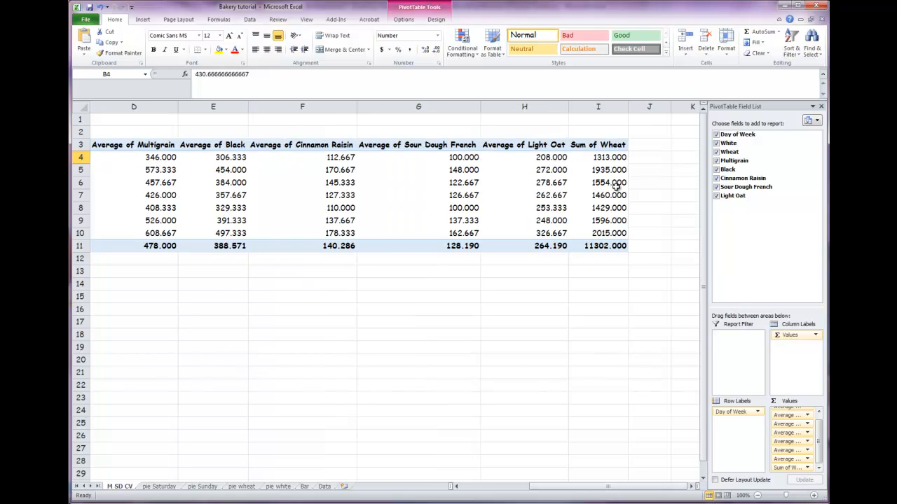
scroll(819, 452, down, 1)
mouse_move(818, 448)
mouse_down()
mouse_move(819, 457)
mouse_move(819, 434)
mouse_move(819, 460)
mouse_up()
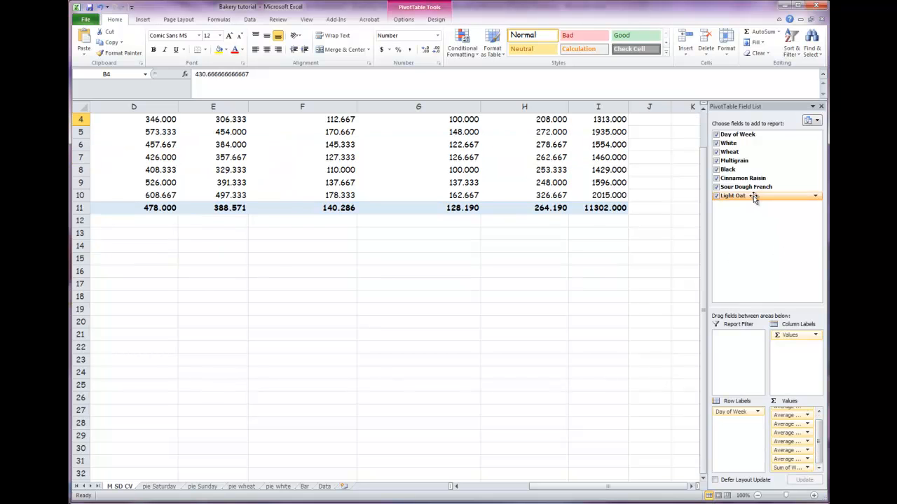
drag(749, 187, 792, 468)
click(792, 468)
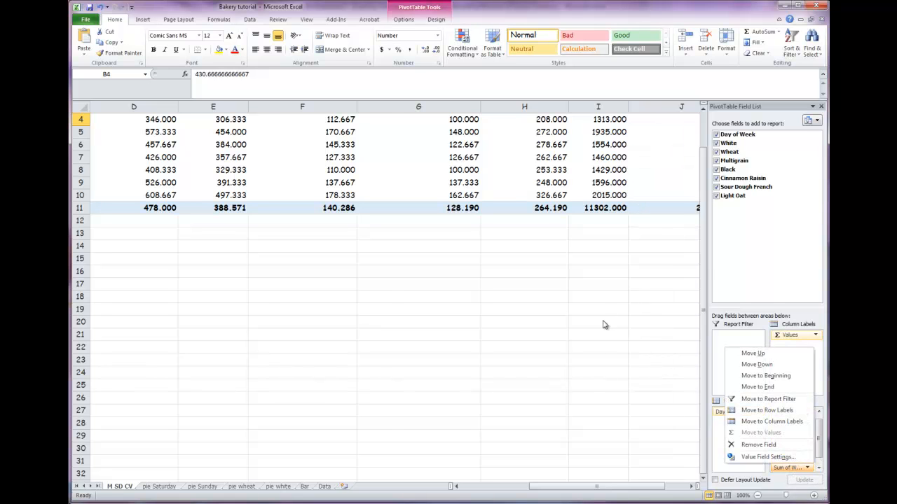
drag(611, 491, 621, 489)
scroll(640, 367, up, 1)
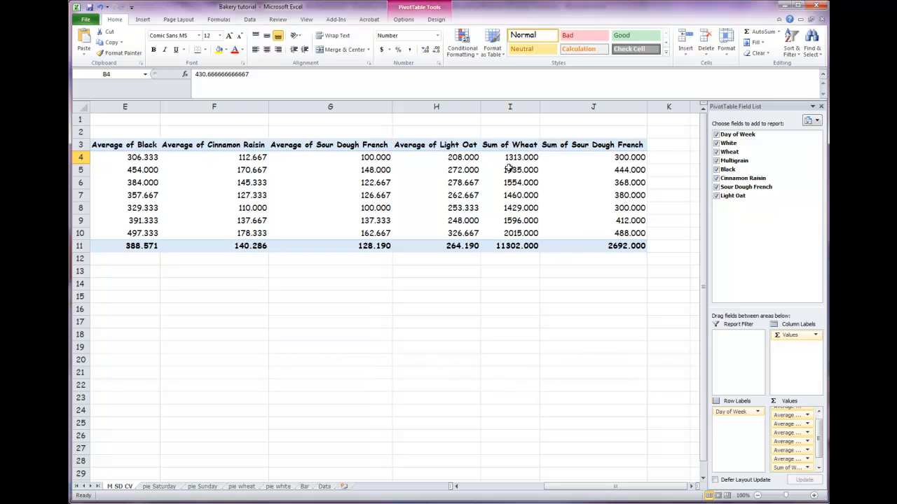
Summarize the added Wheat sum field by StdDev instead
click(513, 138)
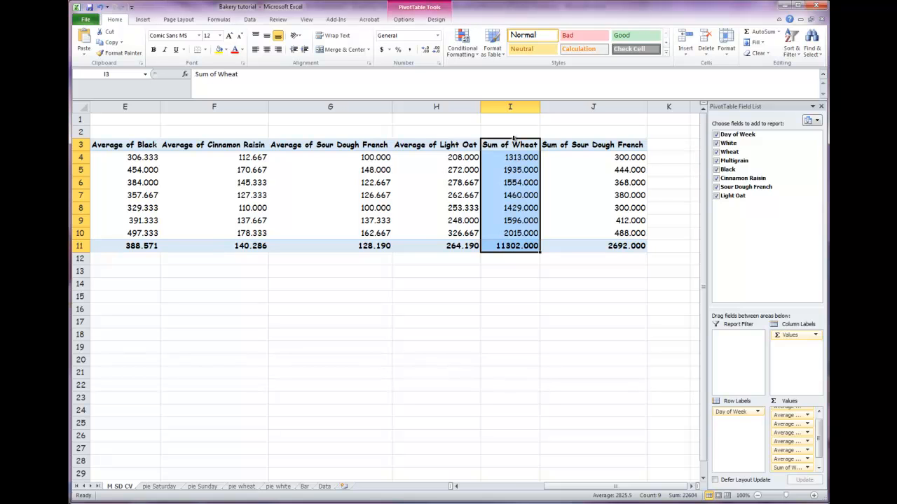
click(404, 19)
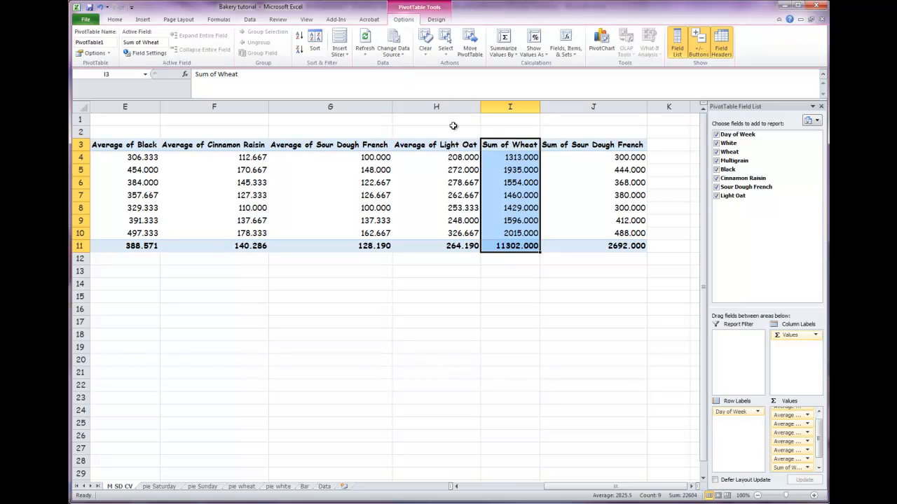
click(502, 50)
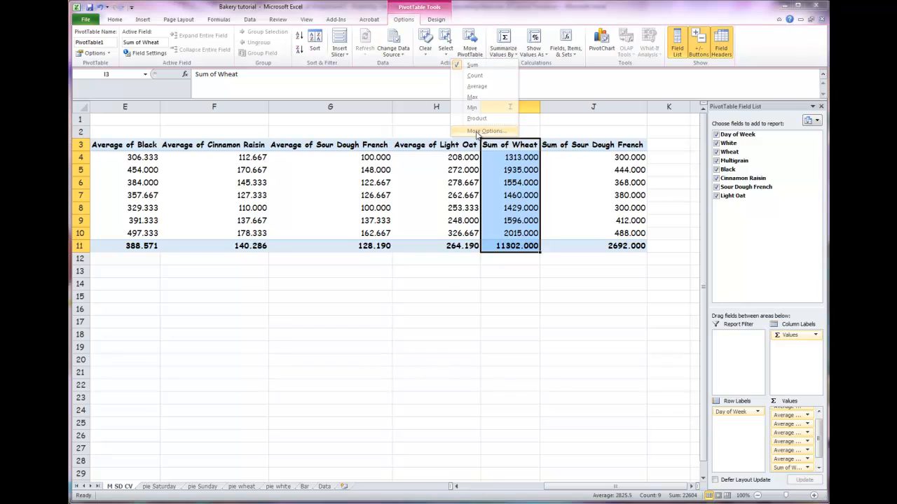
click(484, 131)
drag(371, 319, 371, 326)
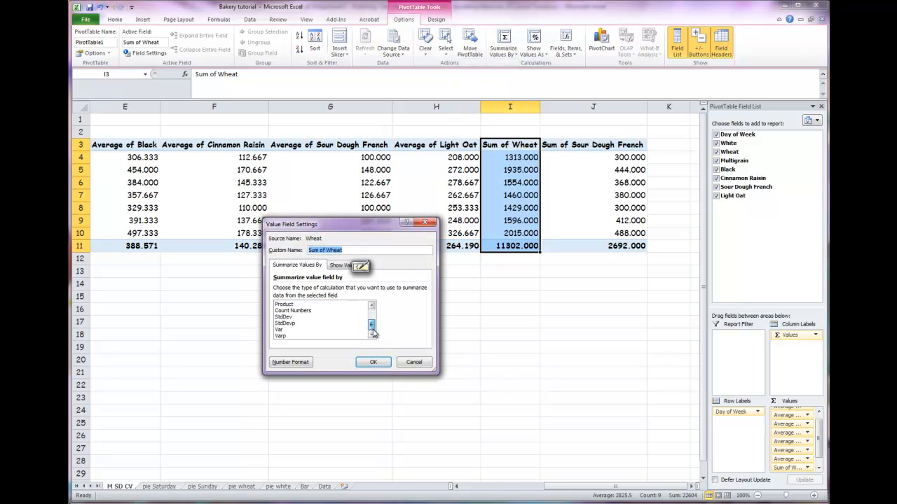
click(281, 317)
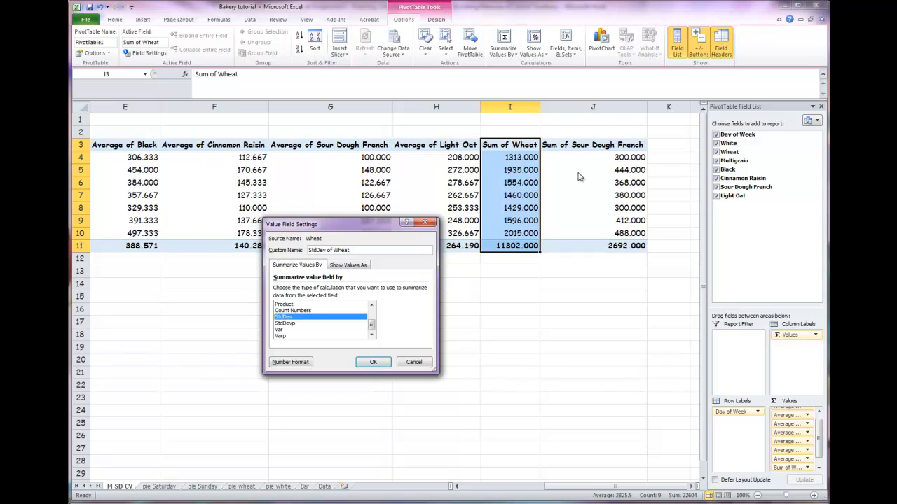
click(371, 363)
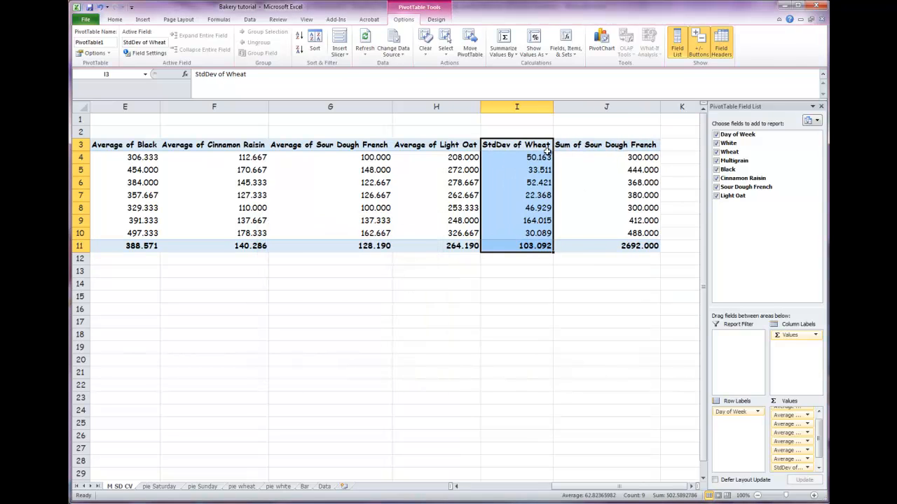
Change the summary calculation of the added Sour Dough French sum field to StdDev
drag(581, 146, 593, 247)
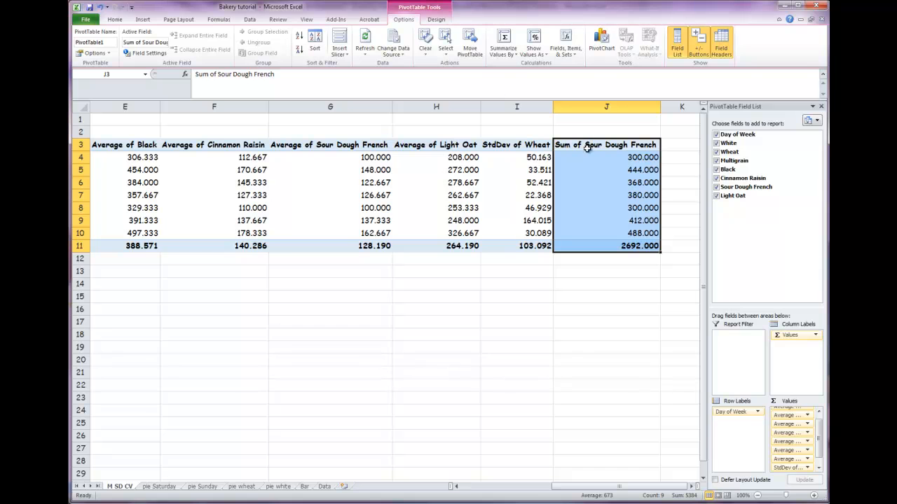
click(503, 43)
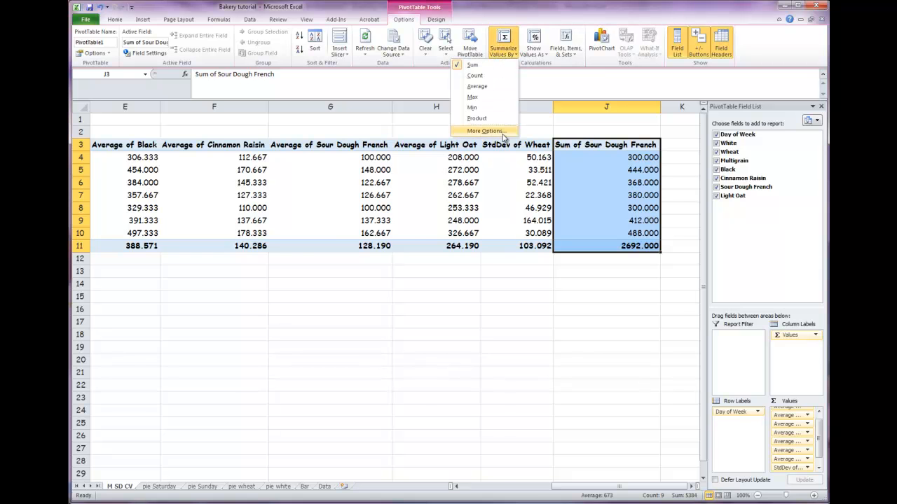
click(502, 132)
scroll(376, 317, down, 2)
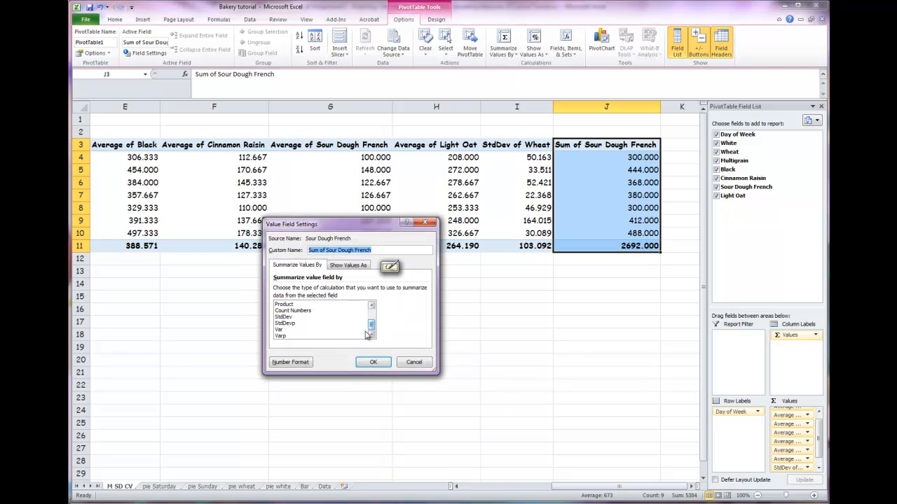
click(288, 317)
click(373, 361)
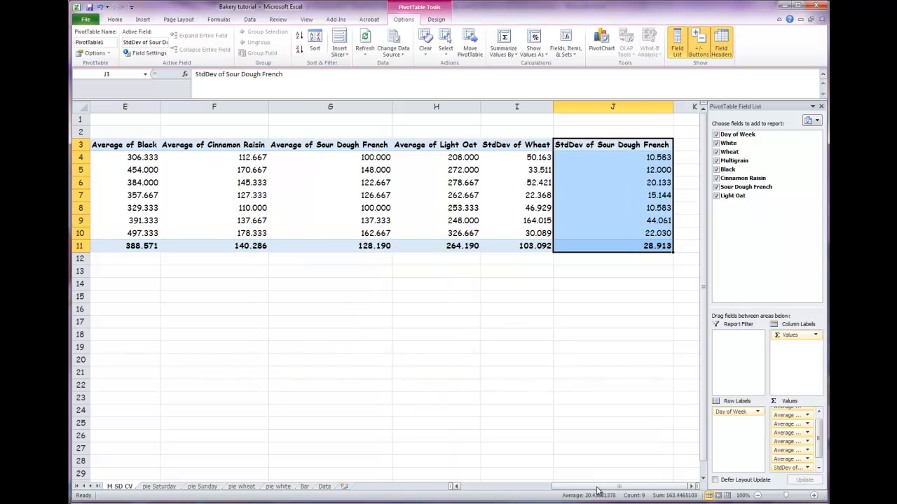
Freeze the first column so the day labels stay in view while scrolling sideways through the pivot table
drag(601, 492, 517, 492)
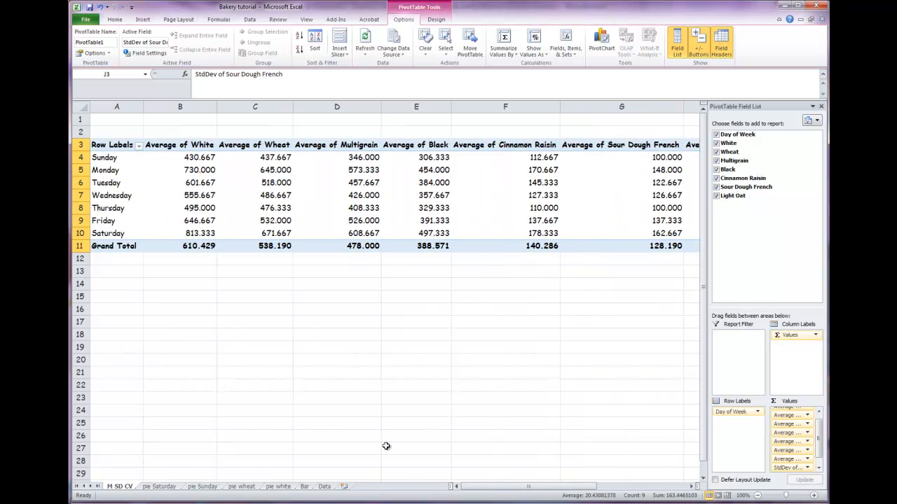
click(338, 397)
drag(597, 488, 440, 396)
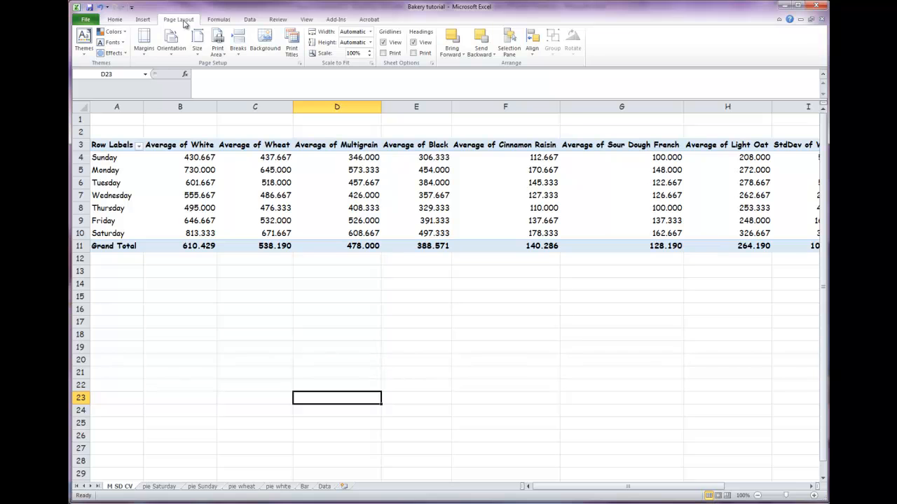
click(245, 19)
click(278, 20)
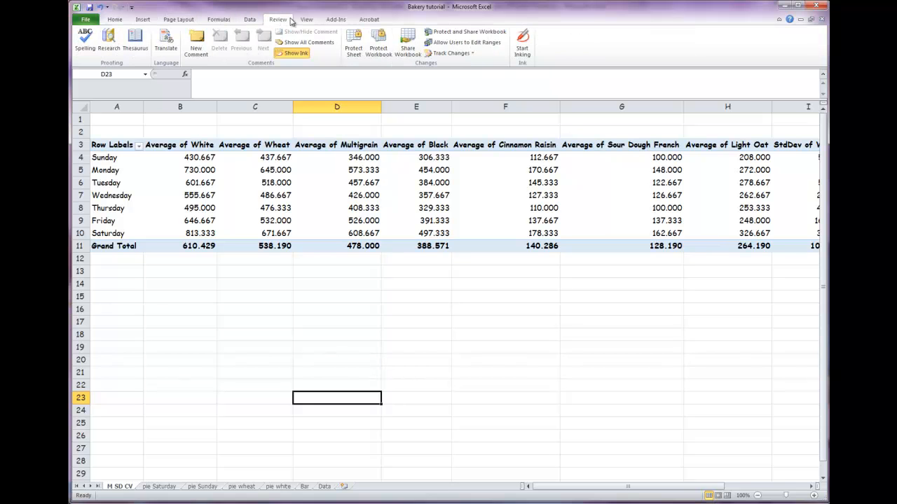
click(306, 20)
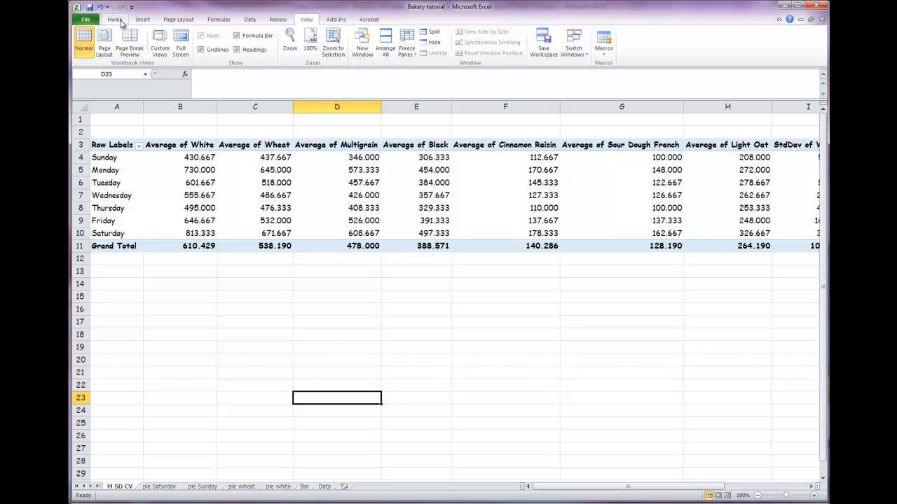
click(407, 50)
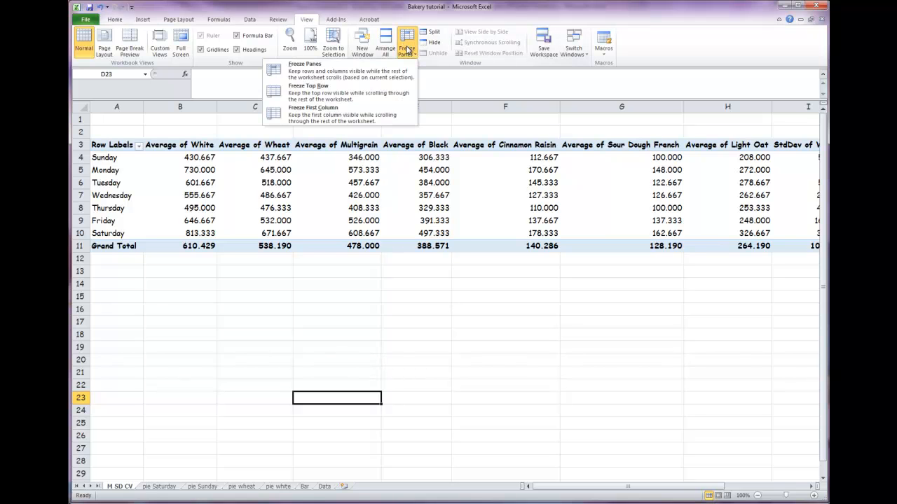
click(316, 116)
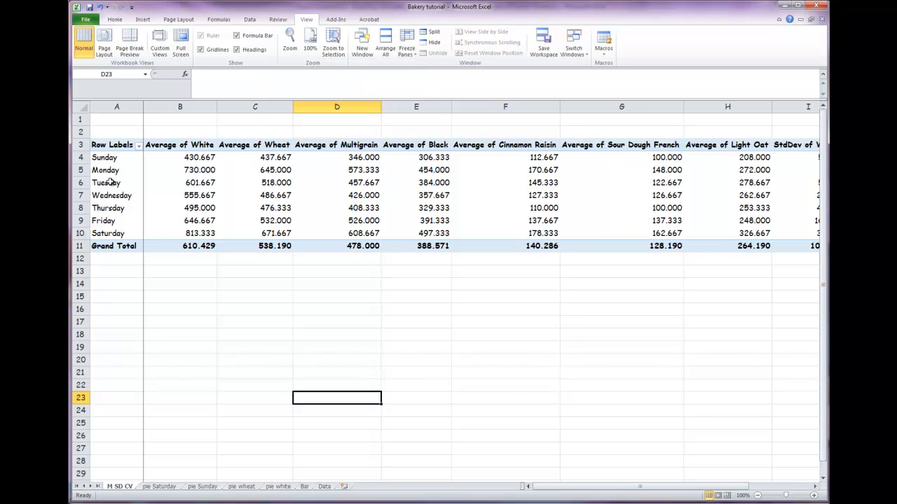
Examine the daily and Grand Total standard deviations of wheat and sour dough, and read questions 11 to 17 in Word
drag(640, 491, 771, 490)
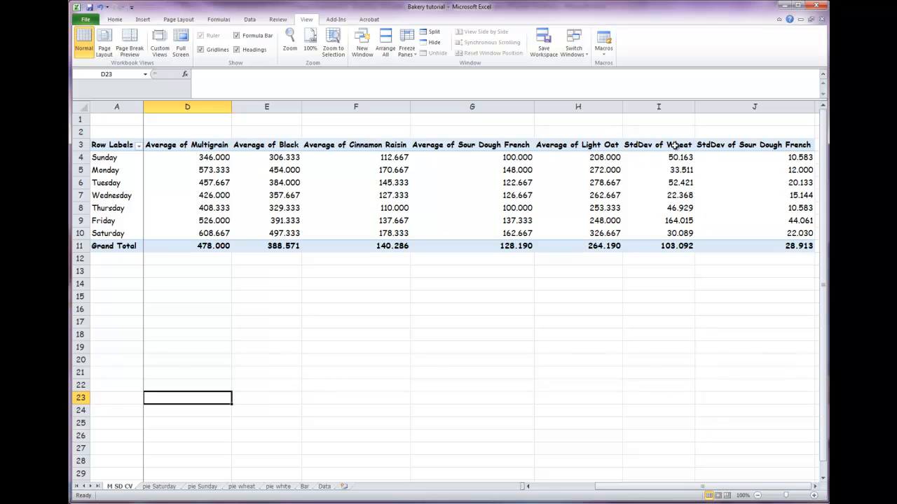
mouse_move(686, 159)
mouse_move(681, 196)
mouse_move(686, 234)
mouse_move(800, 249)
key(alt+Tab)
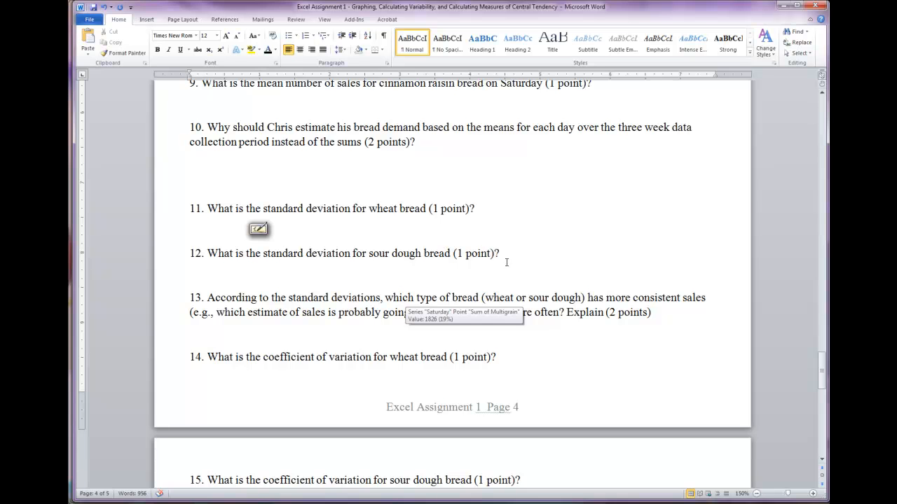
click(602, 281)
scroll(577, 322, down, 1)
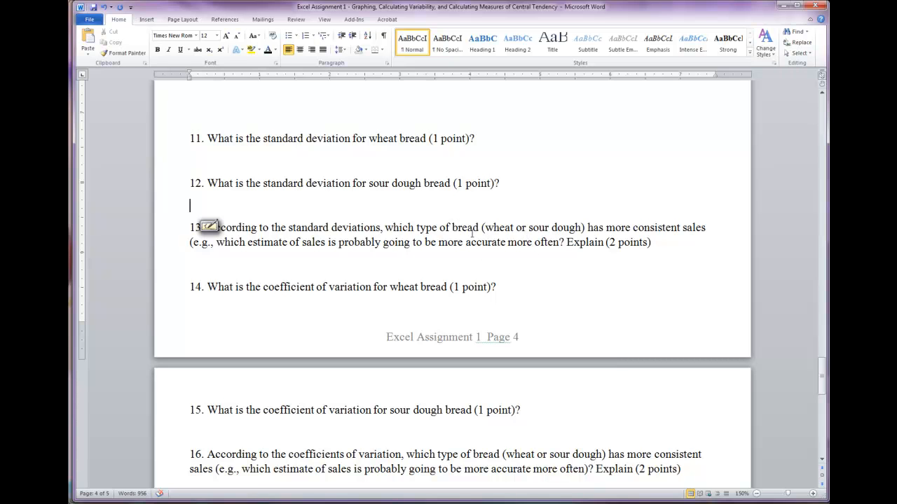
click(339, 227)
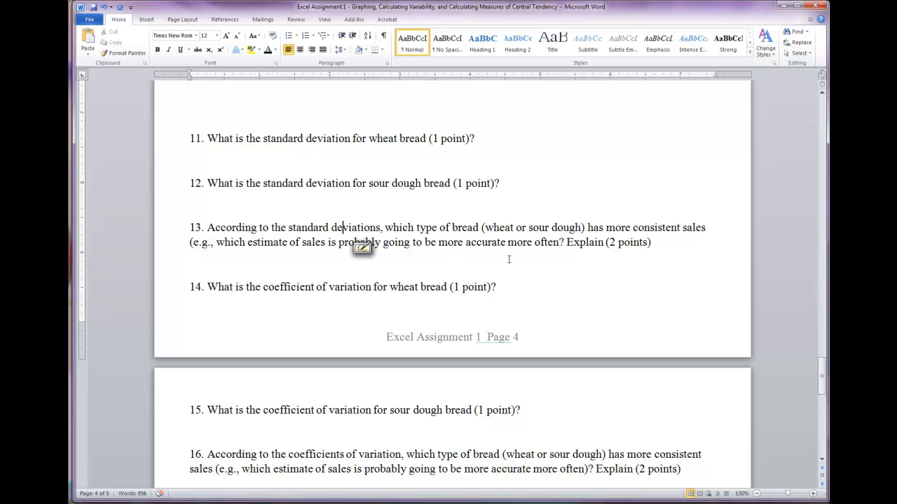
scroll(509, 258, down, 3)
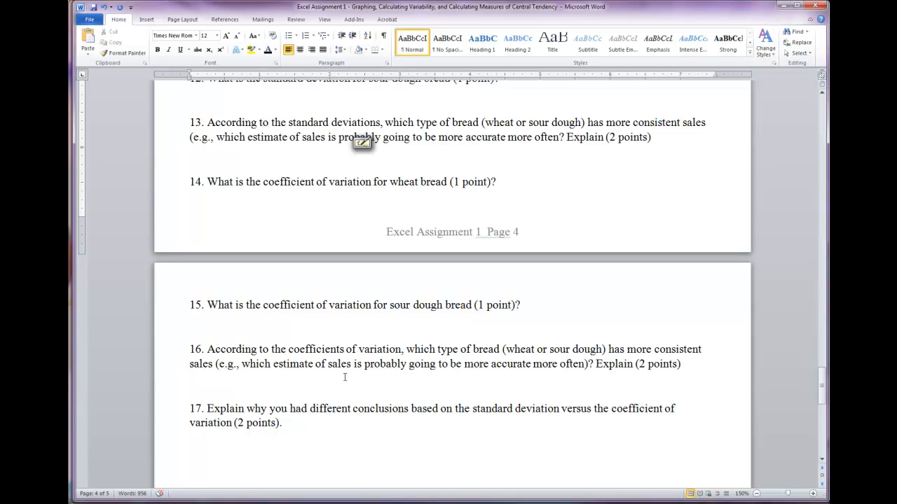
Switch to the Bakery tutorial workbook in Excel and label cell A14 "CV wheat" and cell A15 "CV sour dough" below the pivot table
mouse_move(123, 503)
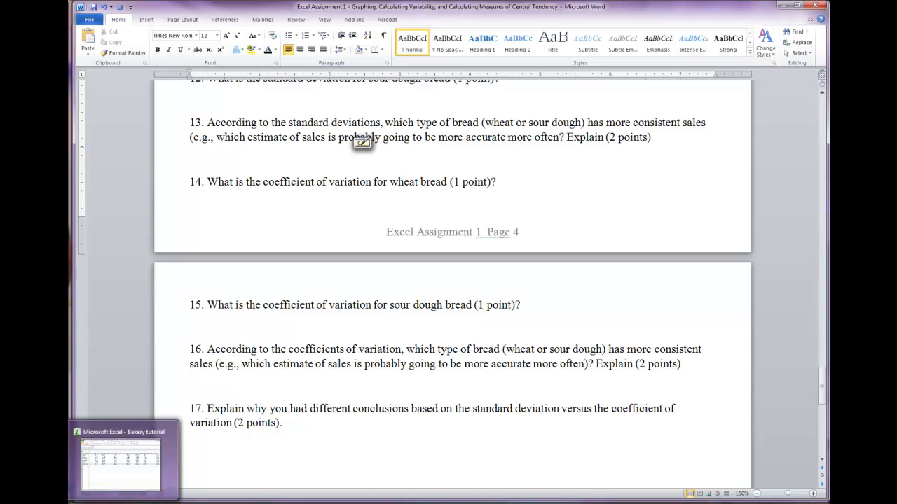
click(121, 464)
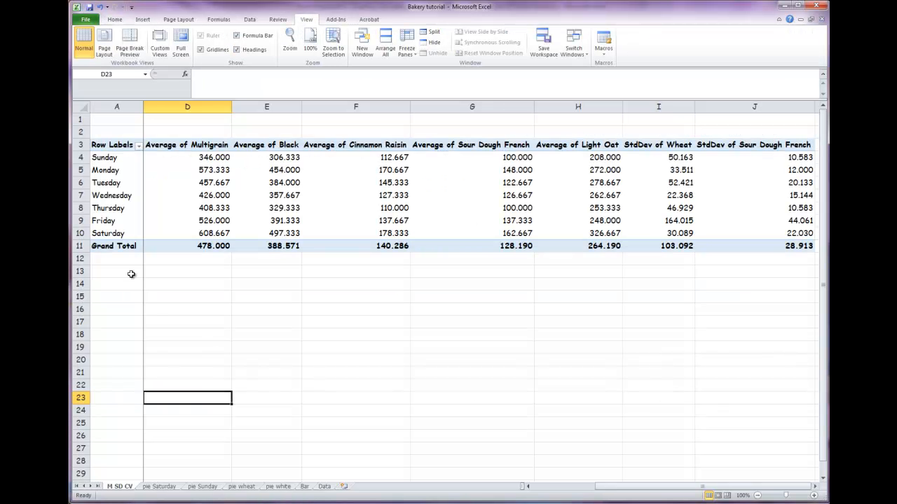
drag(628, 486, 544, 486)
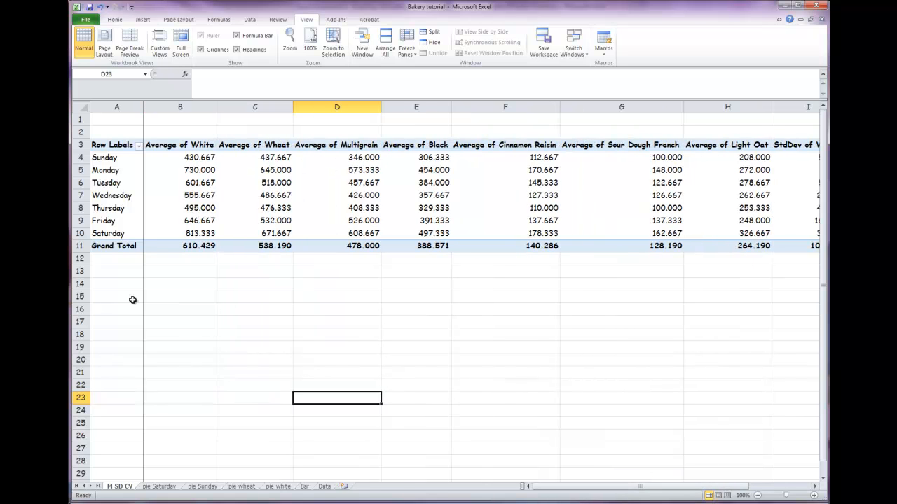
click(127, 286)
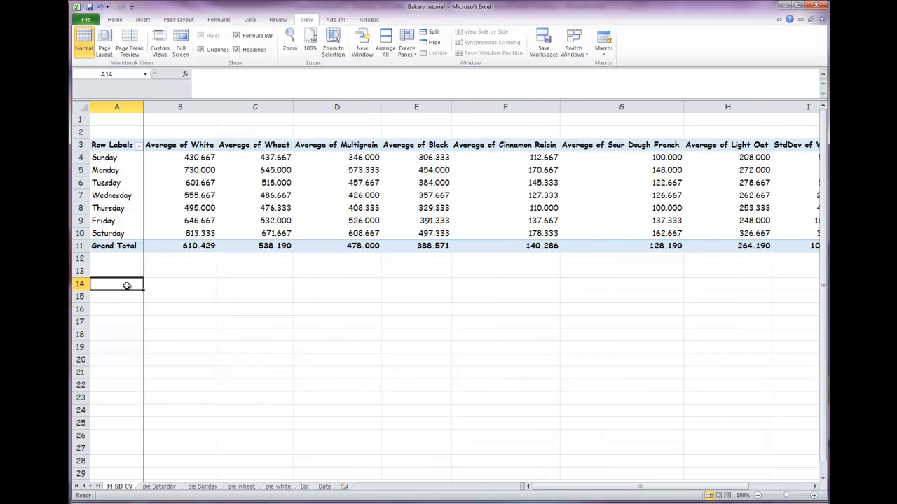
text(CV)
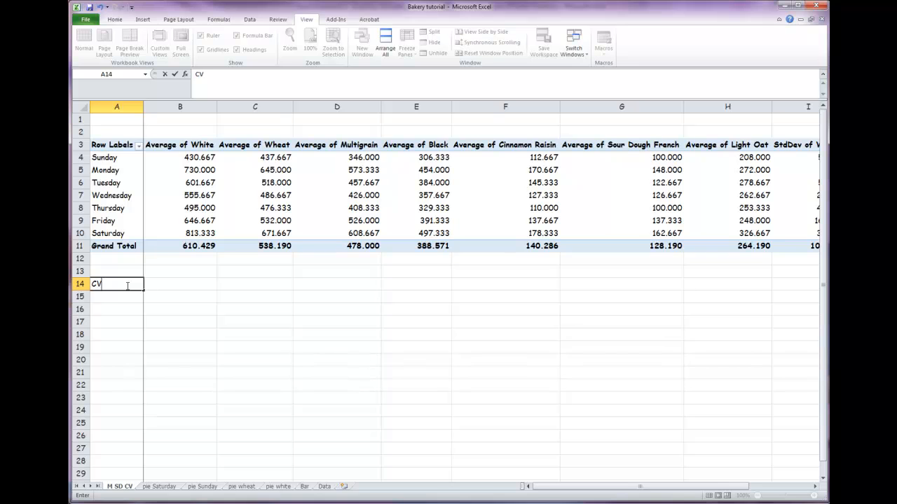
text( wheat)
key(Return)
text(c)
key(BackSpace)
key(BackSpace)
text(CV sour Dough)
click(127, 297)
key(BackSpace)
text(d)
Calculate the wheat coefficient of variation in B14 from the Grand Total standard deviation and mean with =(I11/C11)*100
click(154, 287)
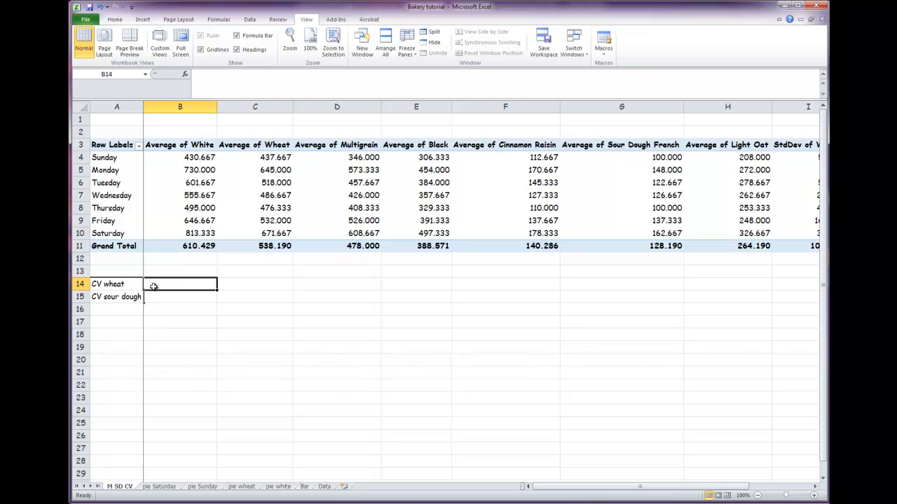
text(=)
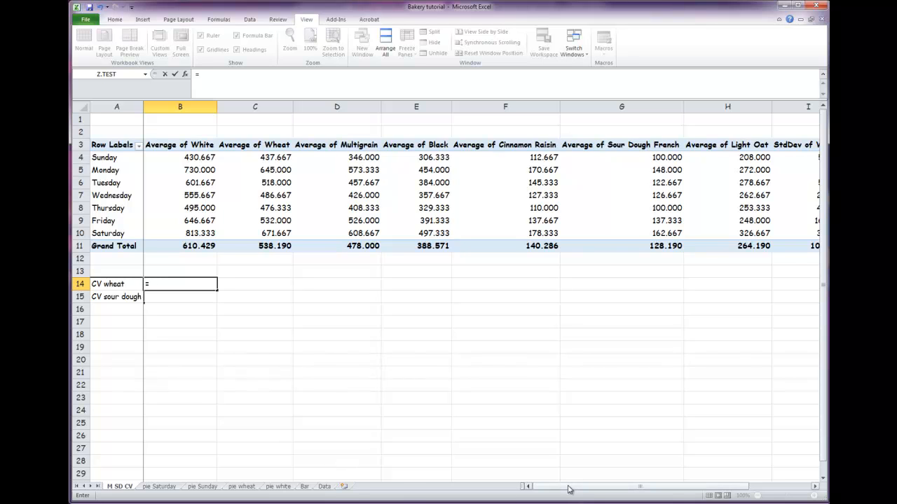
text(()
drag(569, 489, 648, 489)
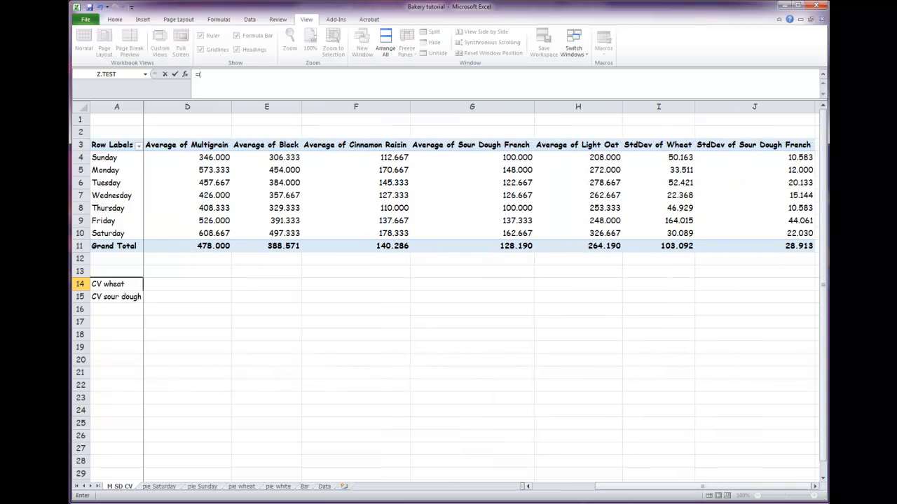
click(684, 246)
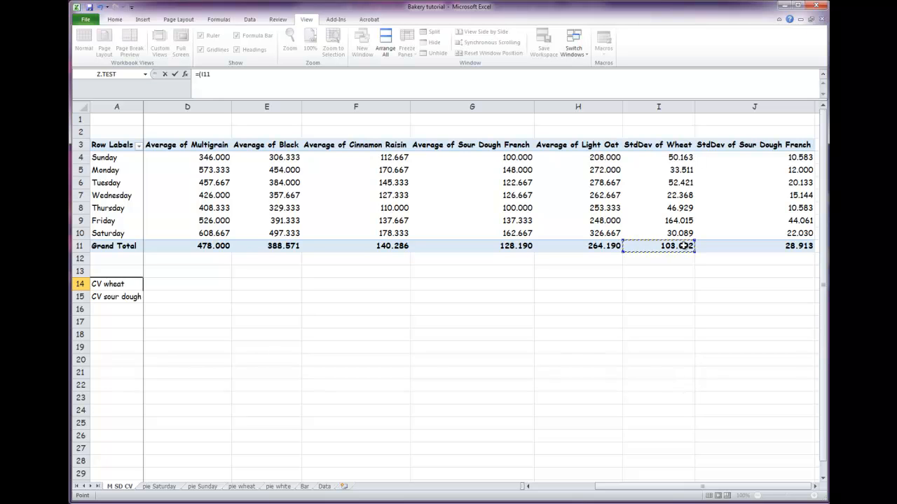
drag(661, 489, 597, 489)
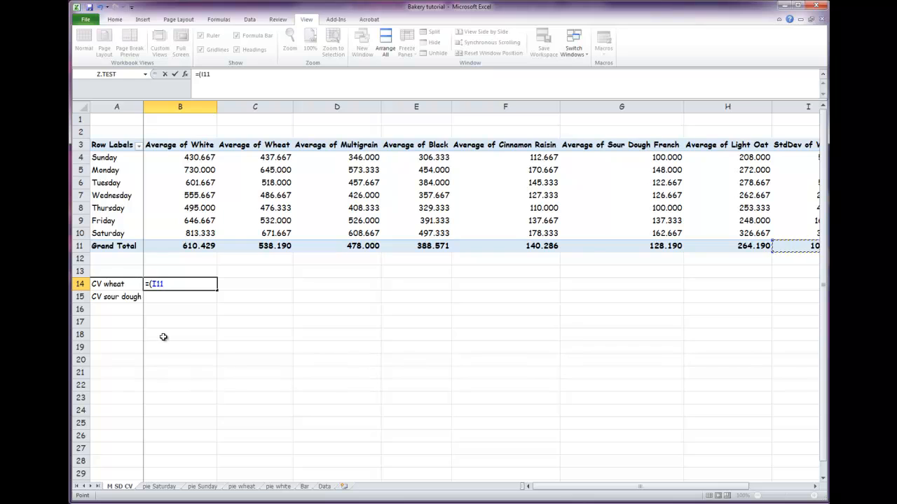
text(/)
click(269, 251)
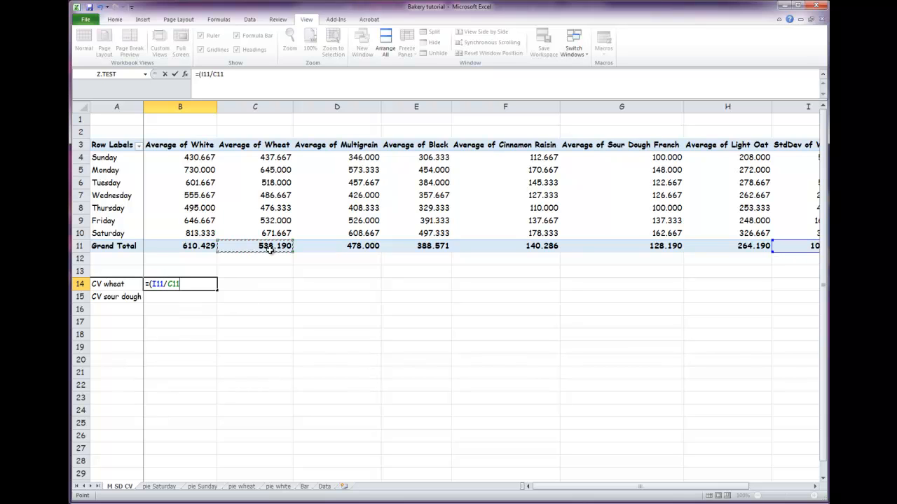
text())
text(*100)
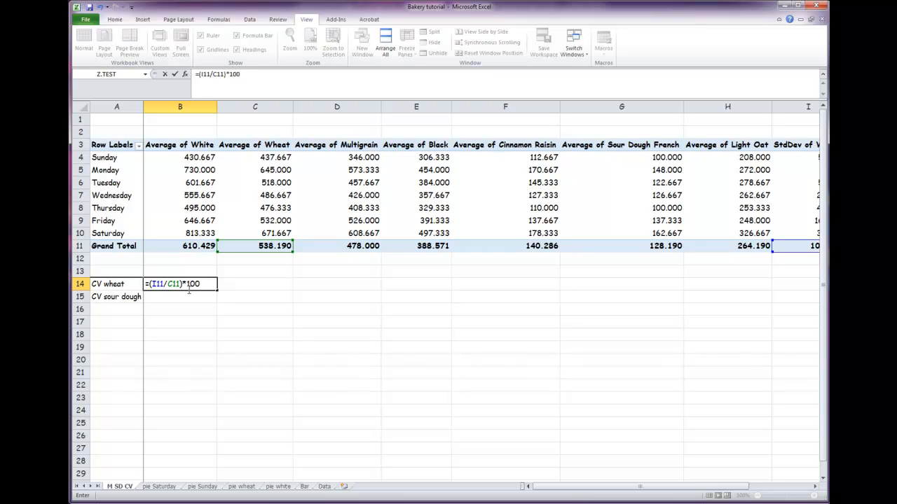
key(Return)
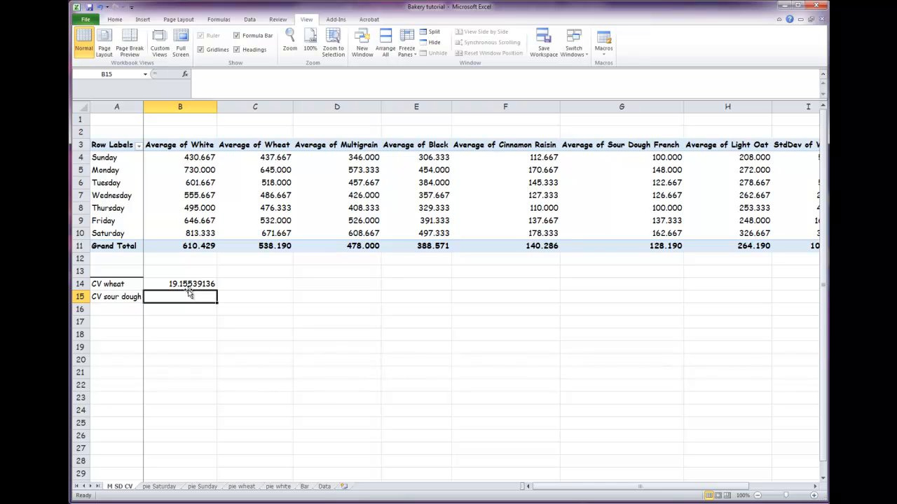
Calculate the sour dough coefficient of variation in B15 from the Grand Total values with =(J11/G11)*100
text(=()
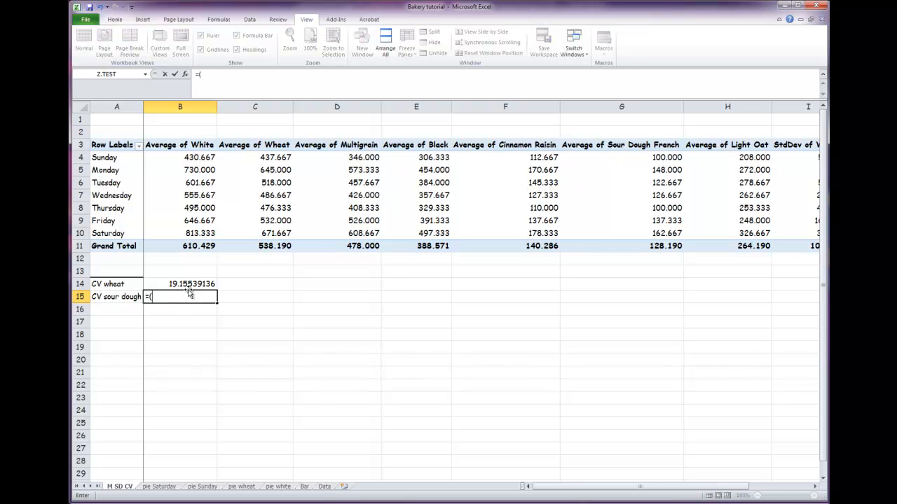
drag(587, 486, 648, 486)
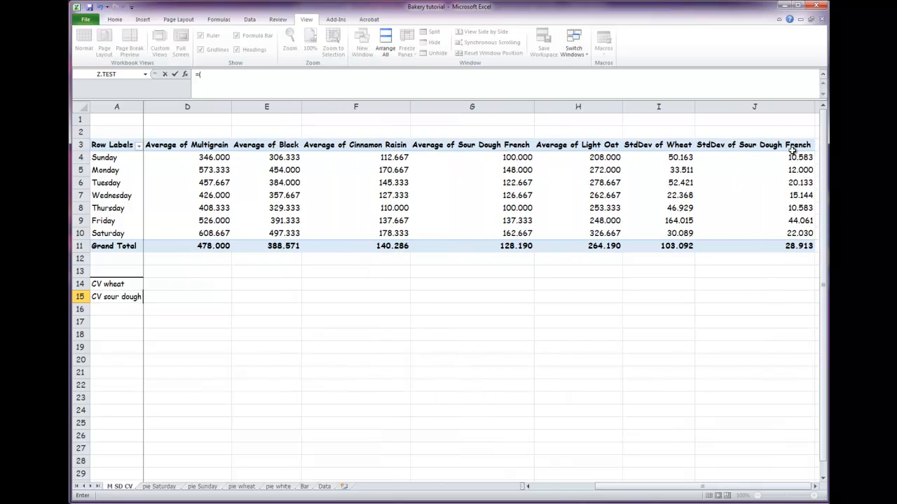
click(803, 247)
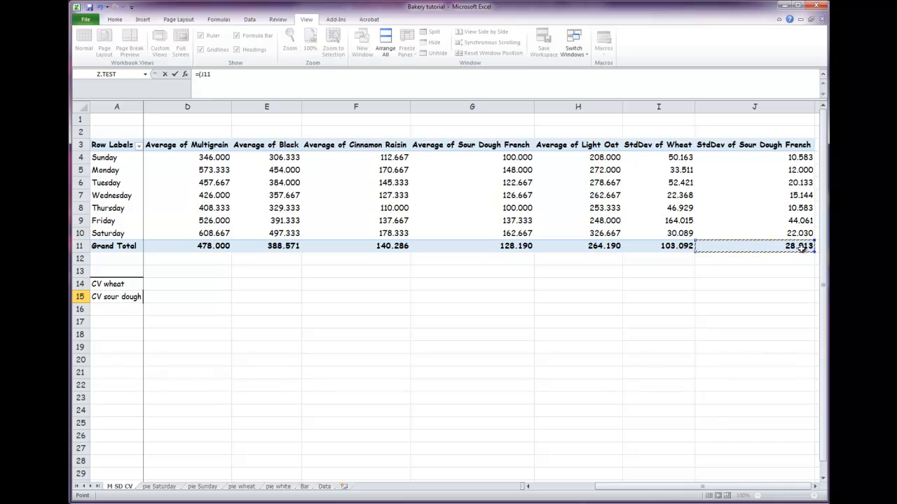
drag(721, 489, 659, 489)
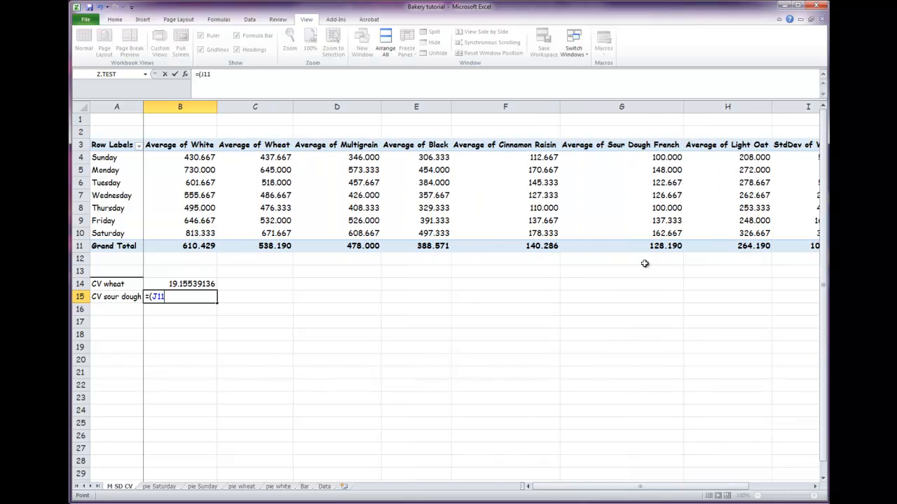
text(/)
click(652, 249)
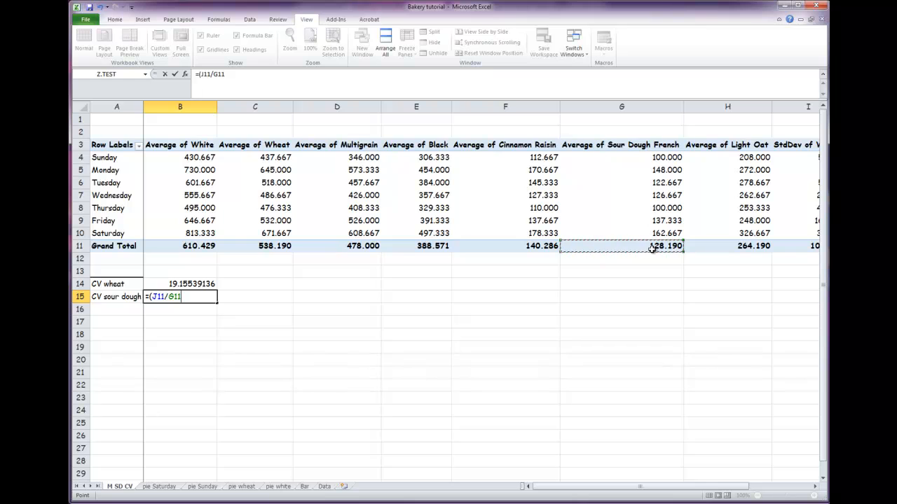
text()*100)
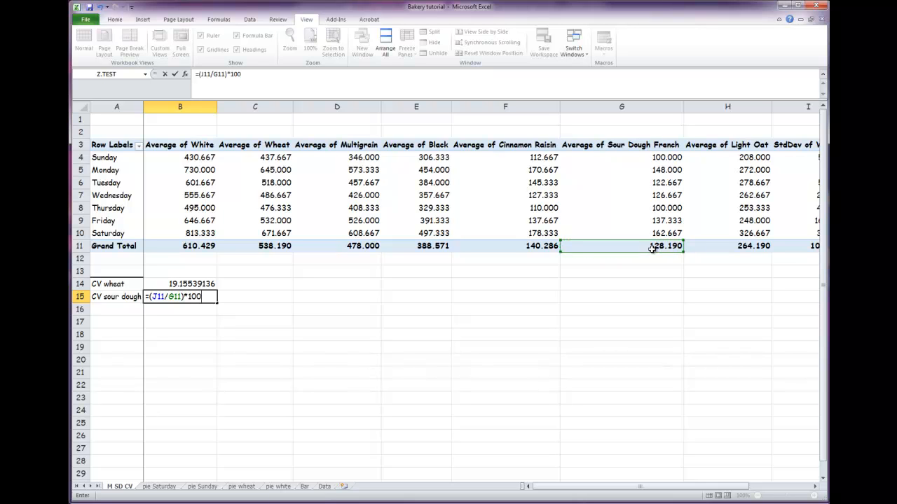
key(Return)
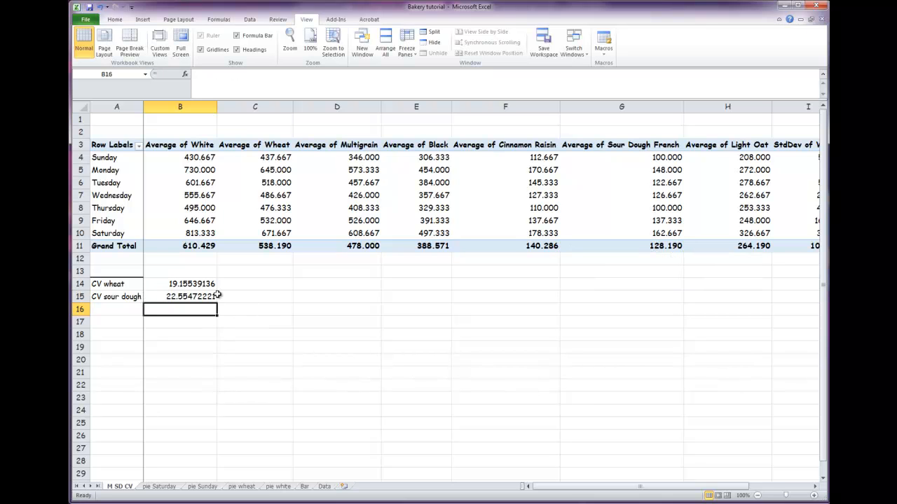
Format the two coefficients of variation in B14:B15 as numbers with three decimal places
drag(201, 283, 202, 293)
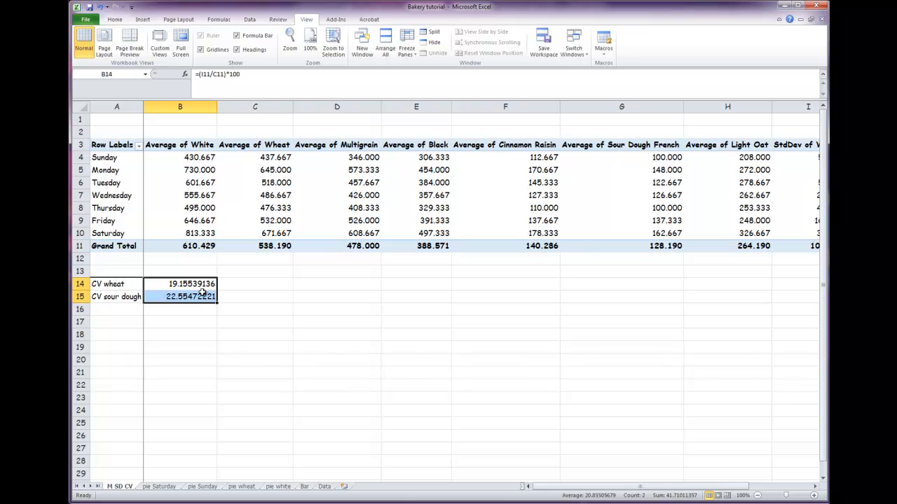
right_click(203, 295)
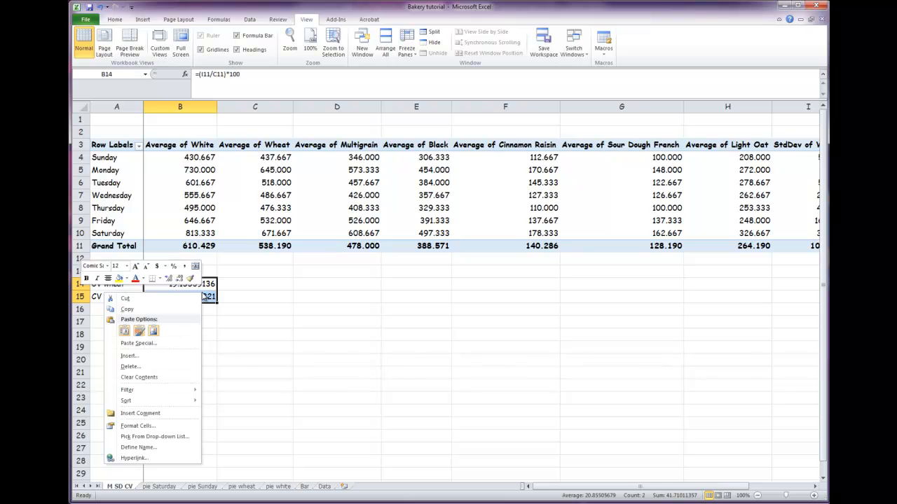
click(149, 426)
click(77, 328)
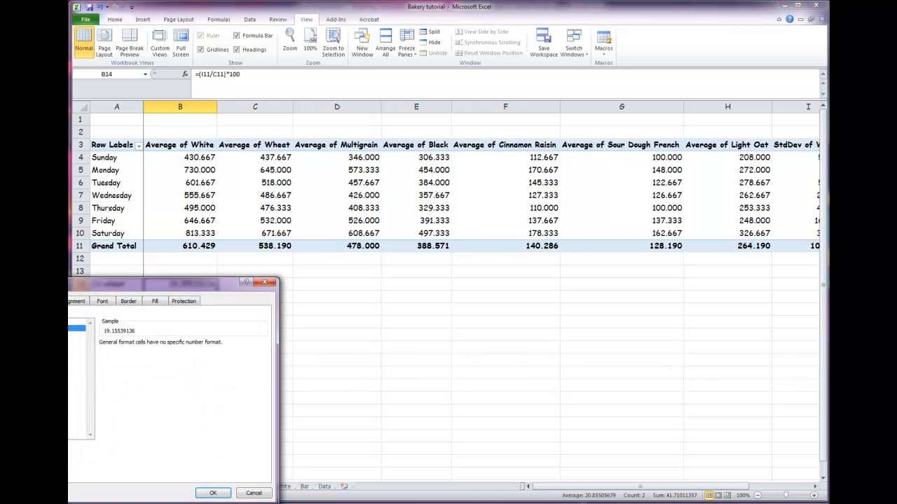
click(163, 343)
click(213, 494)
click(254, 353)
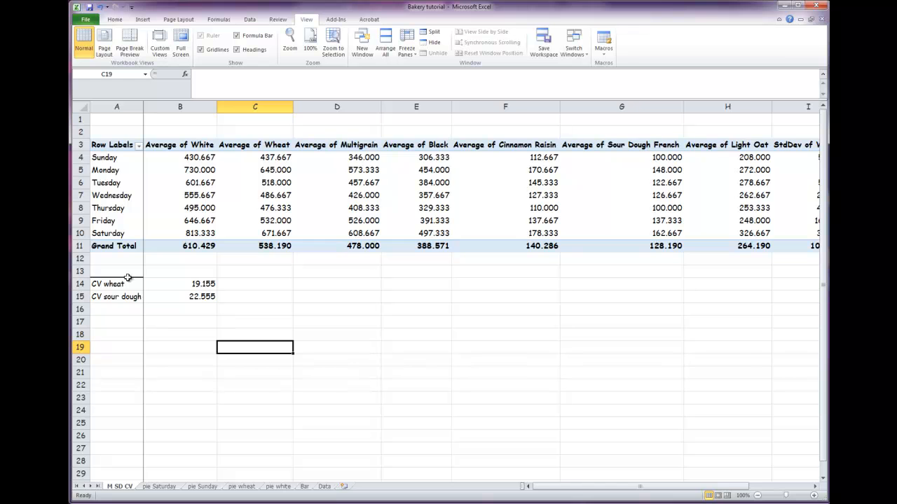
Switch to the Word assignment and review questions 11 to 17 on standard deviations, coefficients of variation and which bread sells more consistently
key(alt+Tab)
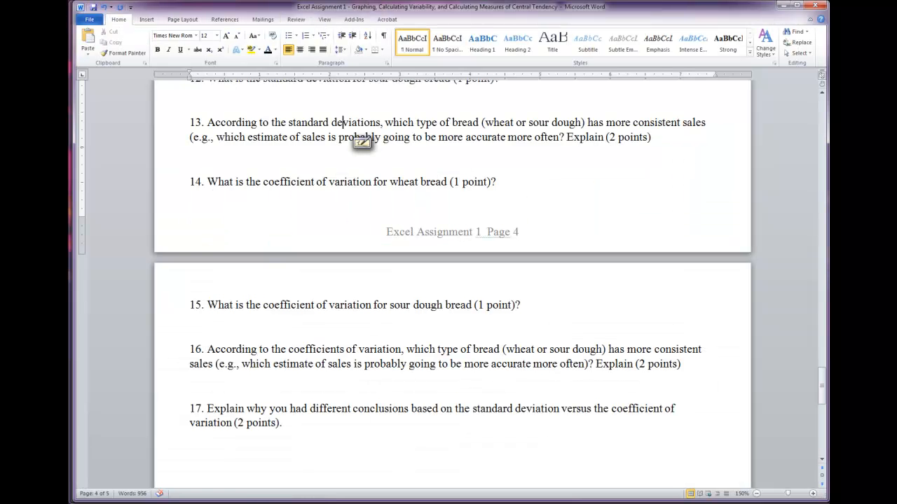
click(302, 359)
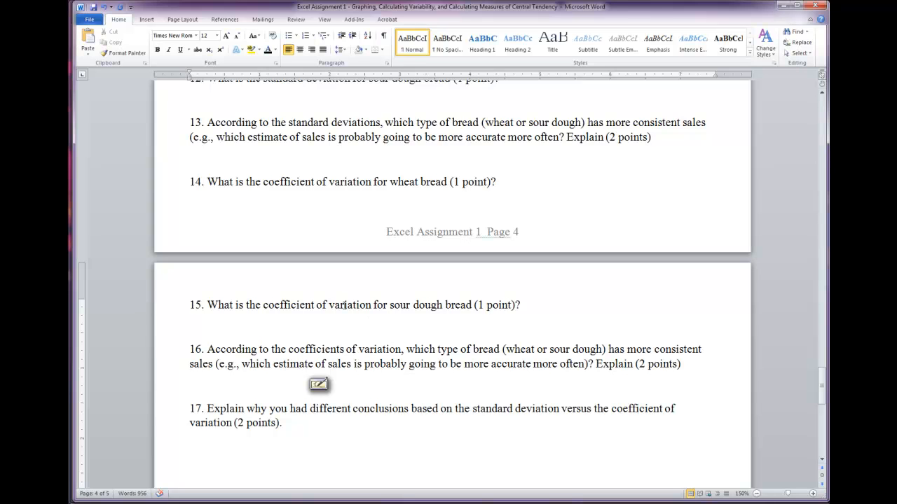
scroll(344, 306, up, 3)
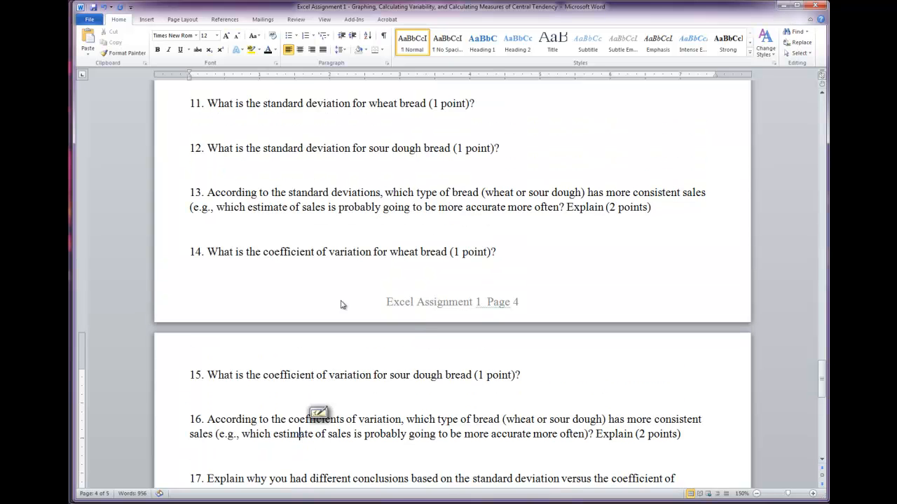
scroll(302, 241, down, 3)
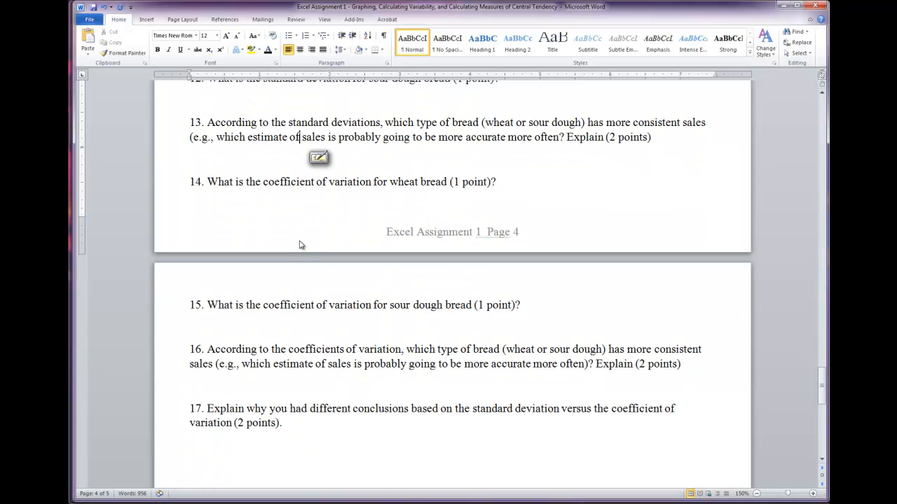
click(305, 363)
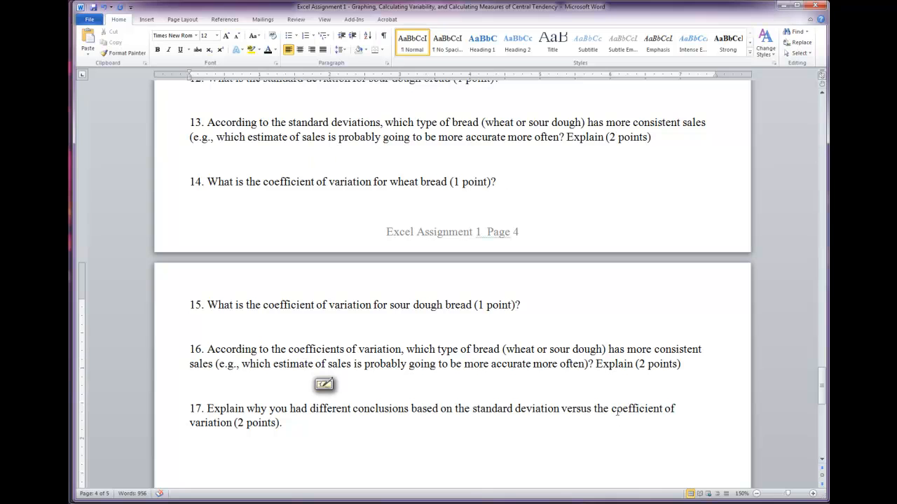